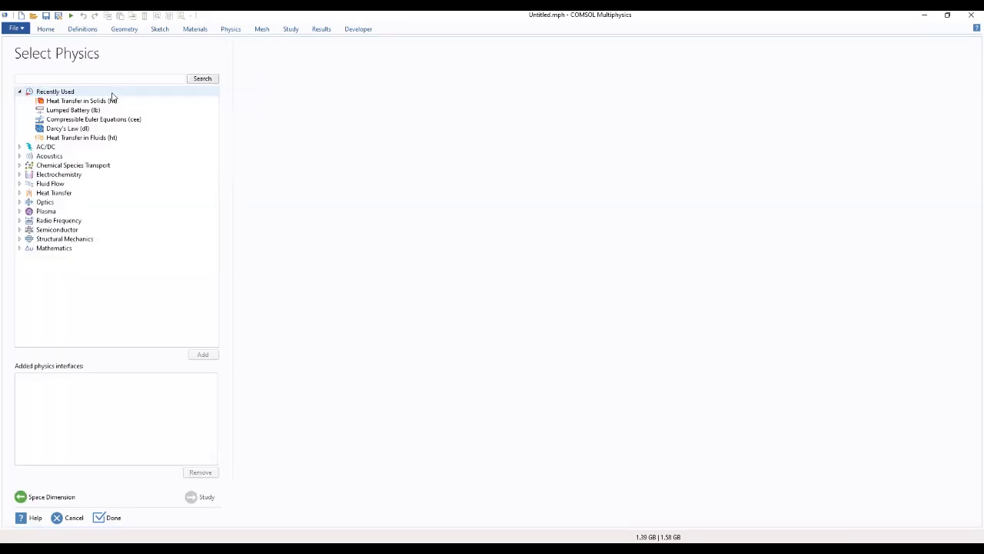
Add the Lumped Battery and Heat Transfer in Solids physics interfaces to the new model
{"action": "left_click", "coordinate": [19, 176]}
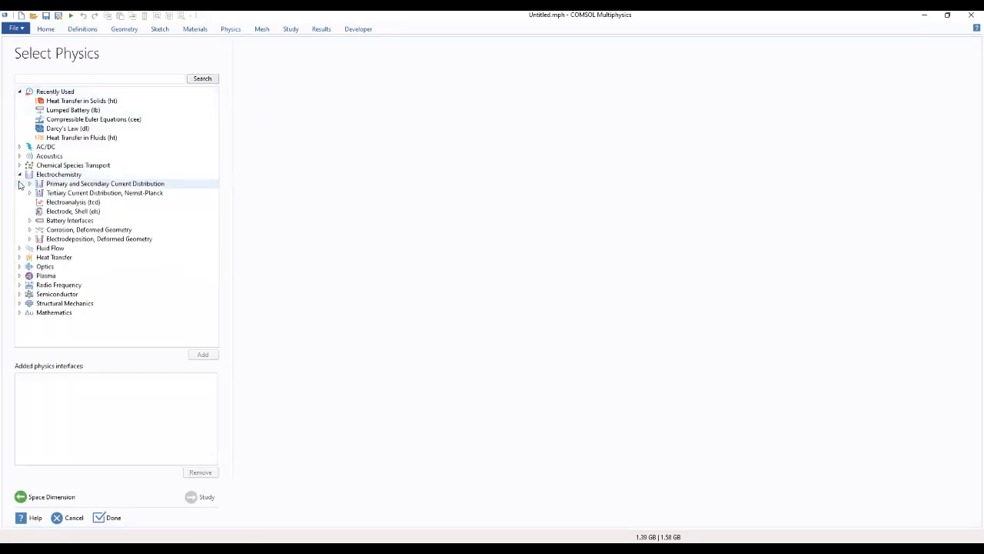
{"action": "left_click", "coordinate": [28, 221]}
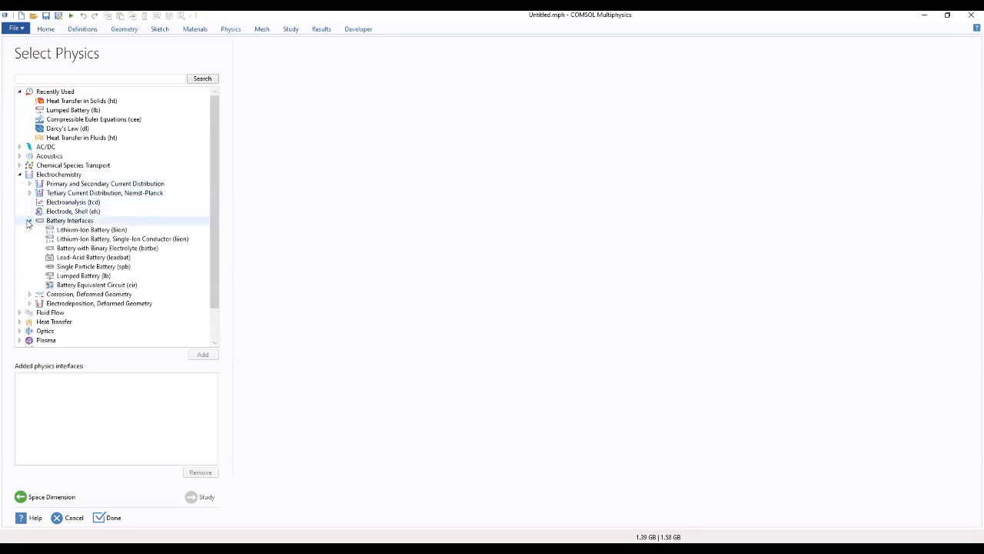
{"action": "left_click", "coordinate": [83, 275]}
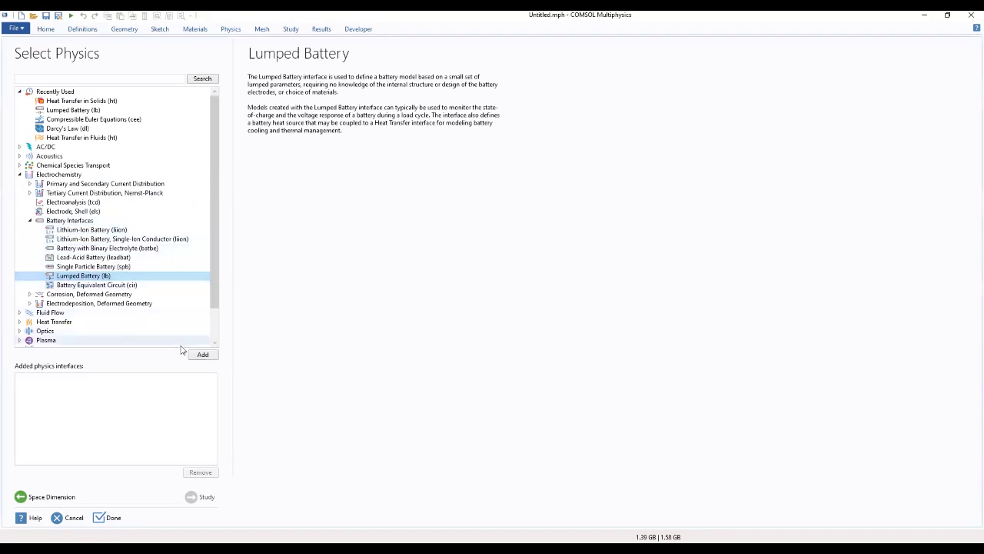
{"action": "left_click", "coordinate": [203, 354]}
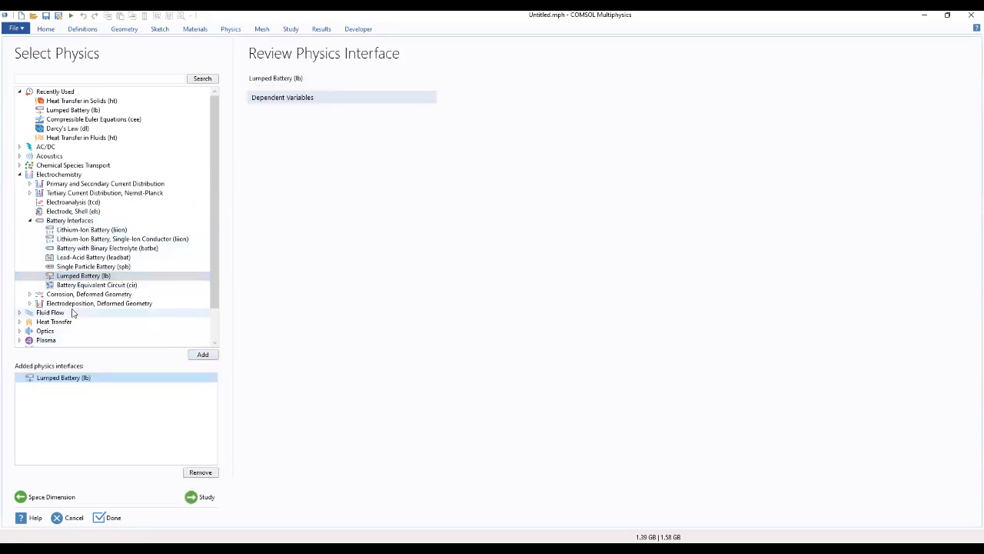
{"action": "left_click", "coordinate": [20, 322]}
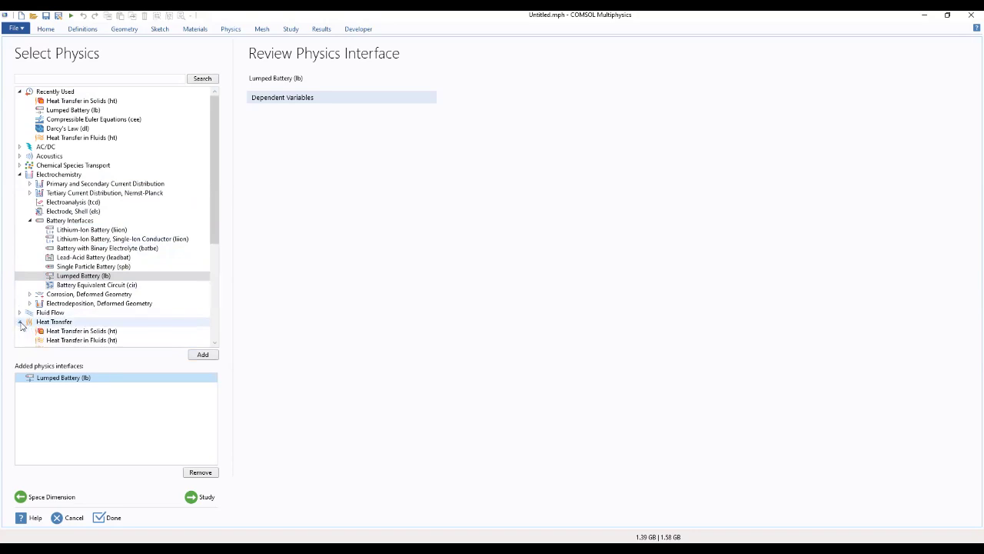
{"action": "left_click", "coordinate": [60, 332]}
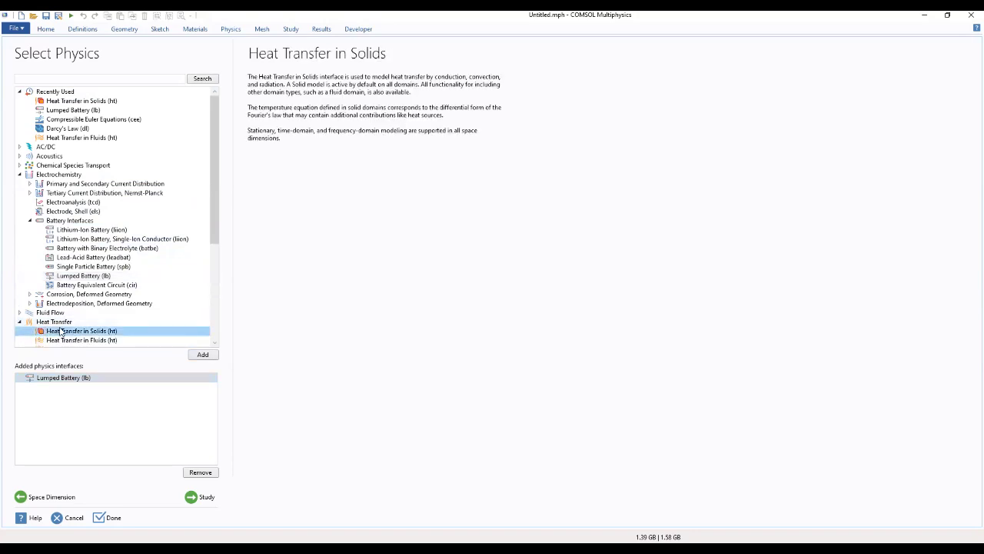
{"action": "left_click", "coordinate": [203, 356]}
Choose a Time Dependent study, finish the wizard and decline saving the previous model
{"action": "left_click", "coordinate": [202, 497]}
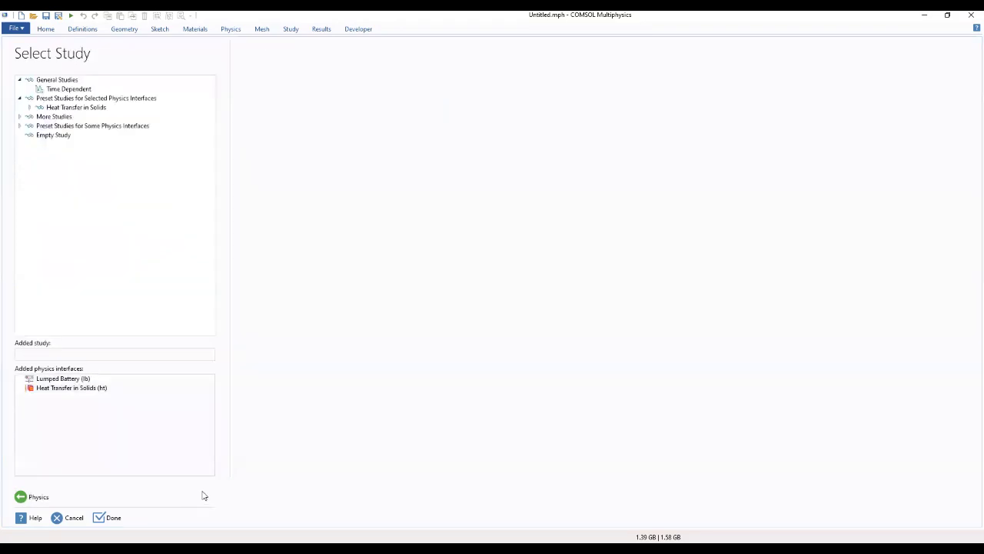
{"action": "left_click", "coordinate": [52, 92]}
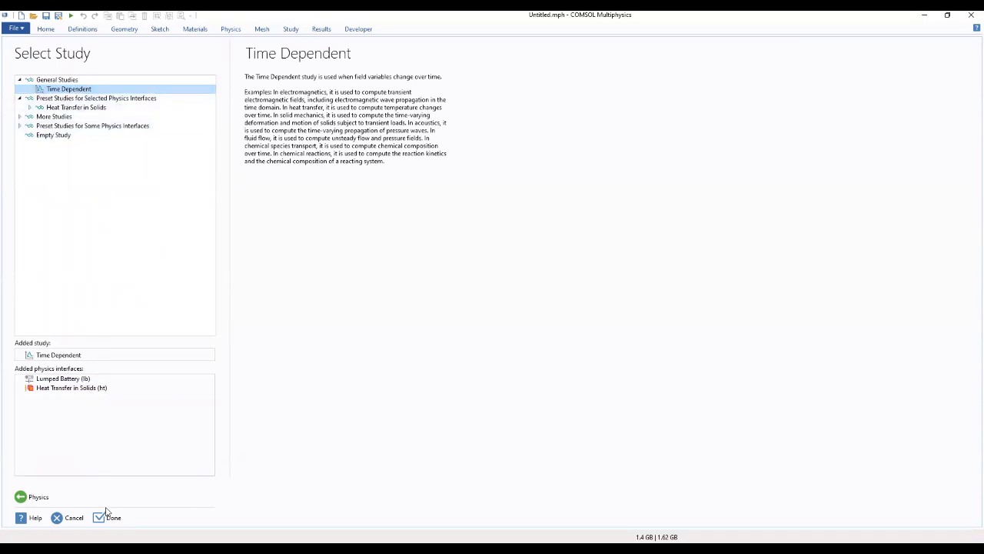
{"action": "left_click", "coordinate": [107, 518]}
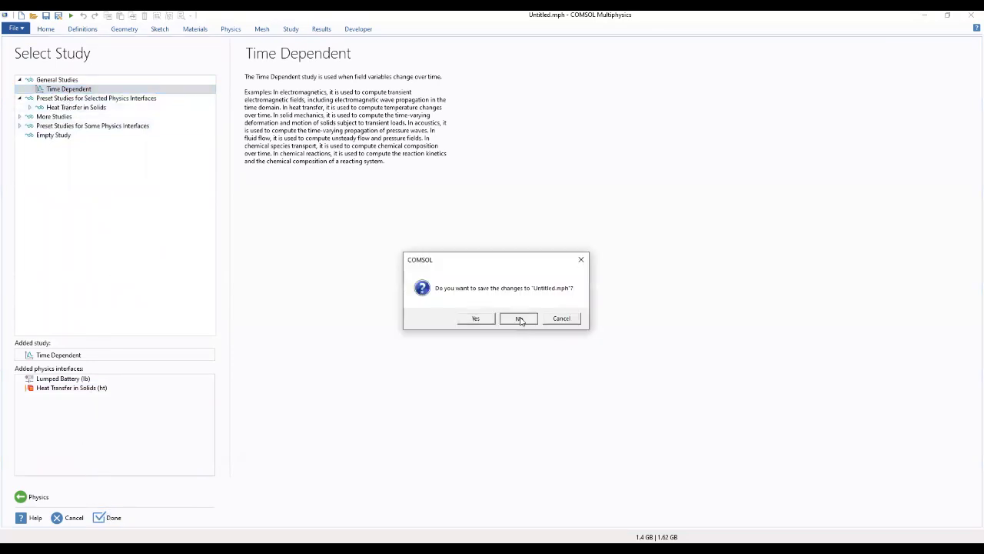
{"action": "left_click", "coordinate": [520, 318]}
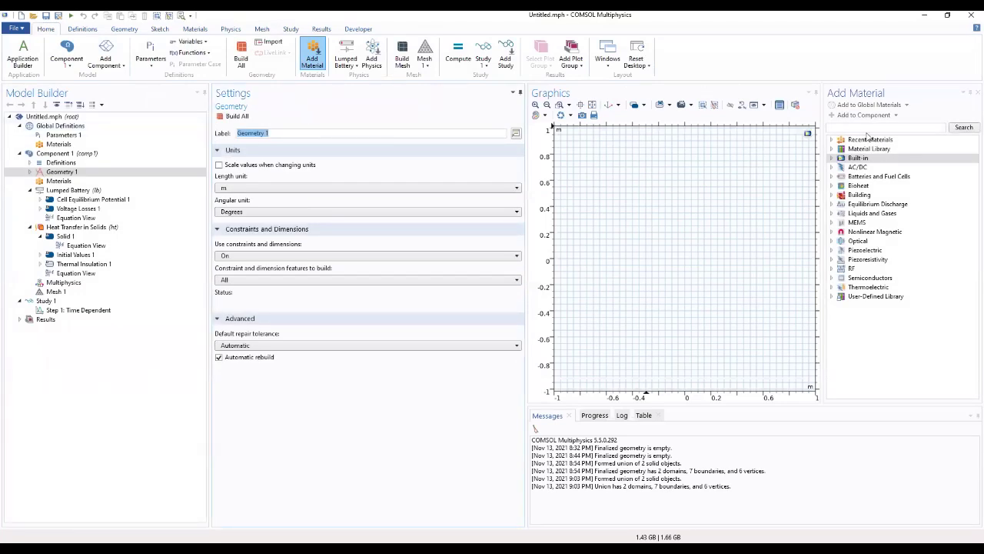
Load the battery parameters from li_battery_thermal_2d_axi_parameters.txt into Parameters 1
{"action": "left_click", "coordinate": [976, 93]}
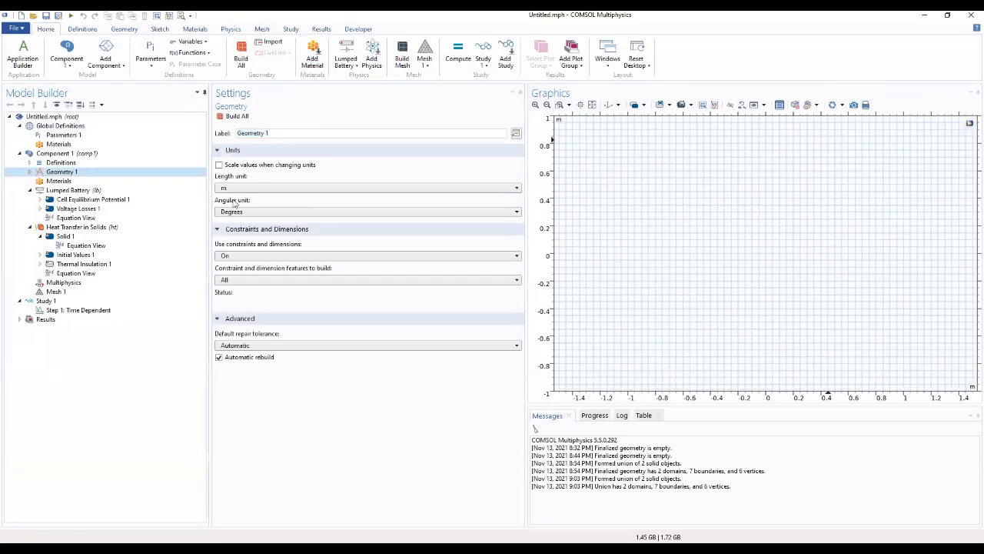
{"action": "left_click", "coordinate": [66, 136]}
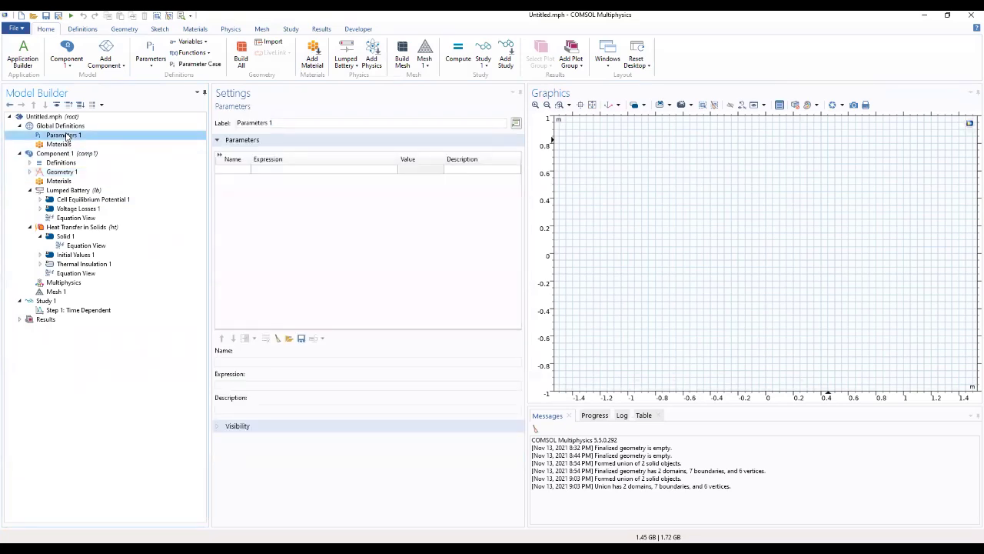
{"action": "left_click", "coordinate": [289, 339]}
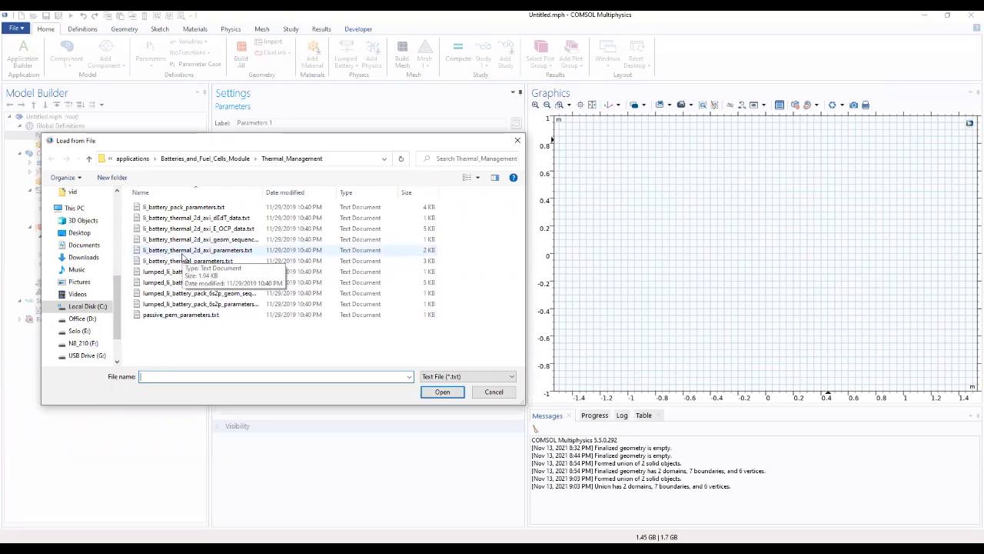
{"action": "left_click", "coordinate": [215, 250]}
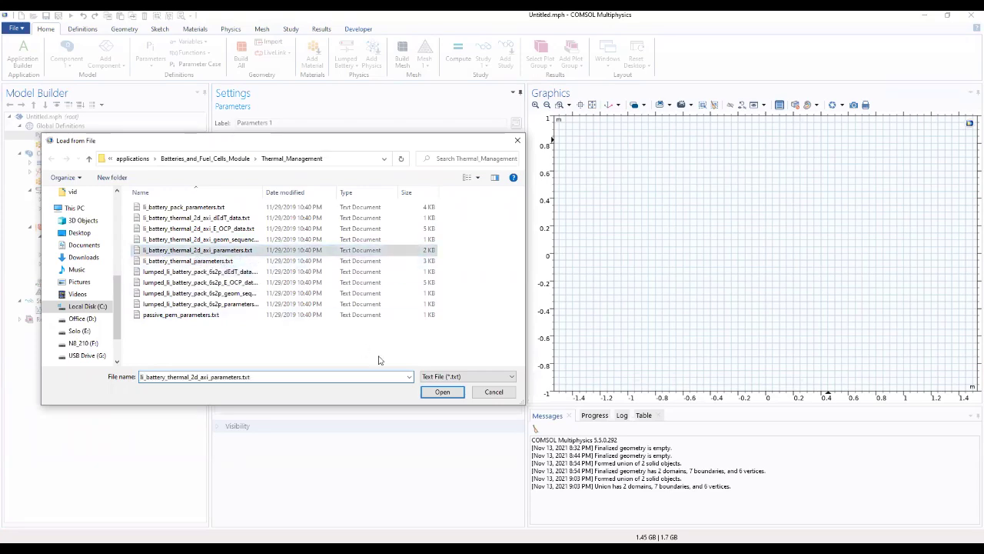
{"action": "left_click", "coordinate": [443, 393]}
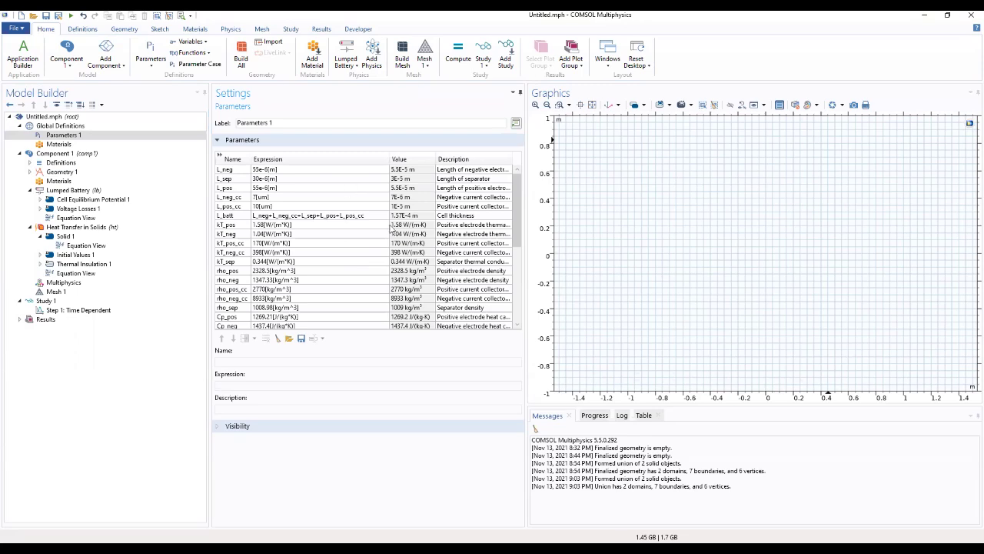
Add parameters d_can = 0.25[mm] and r_batt = 9[mm] to the table
{"action": "left_click_drag", "start_coordinate": [517, 235], "coordinate": [518, 308]}
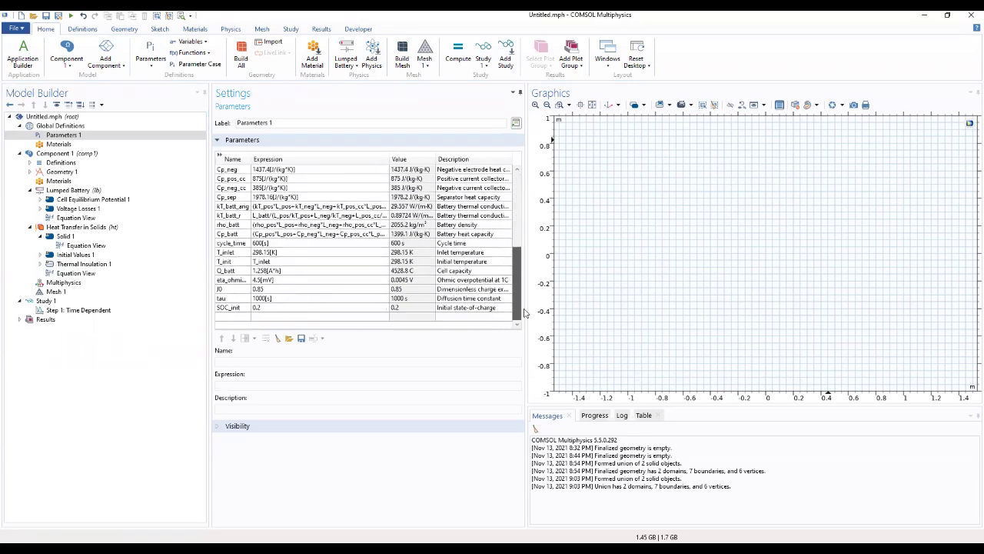
{"action": "left_click", "coordinate": [232, 317]}
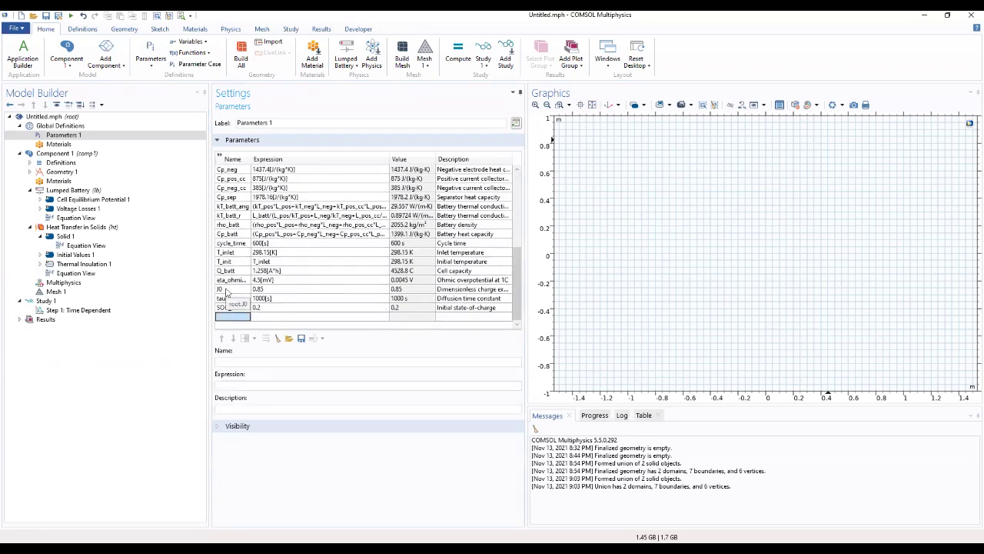
{"action": "type", "text": "S"}
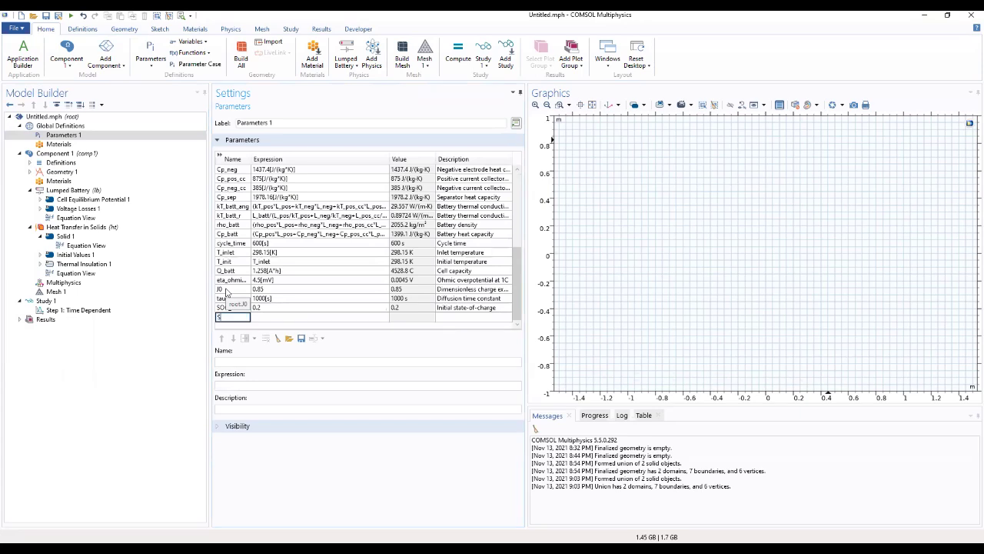
{"action": "key", "text": "BackSpace"}
{"action": "type", "text": "cl_xN"}
{"action": "key", "text": "BackSpace"}
{"action": "key", "text": "BackSpace"}
{"action": "type", "text": "can"}
{"action": "left_click", "coordinate": [260, 317]}
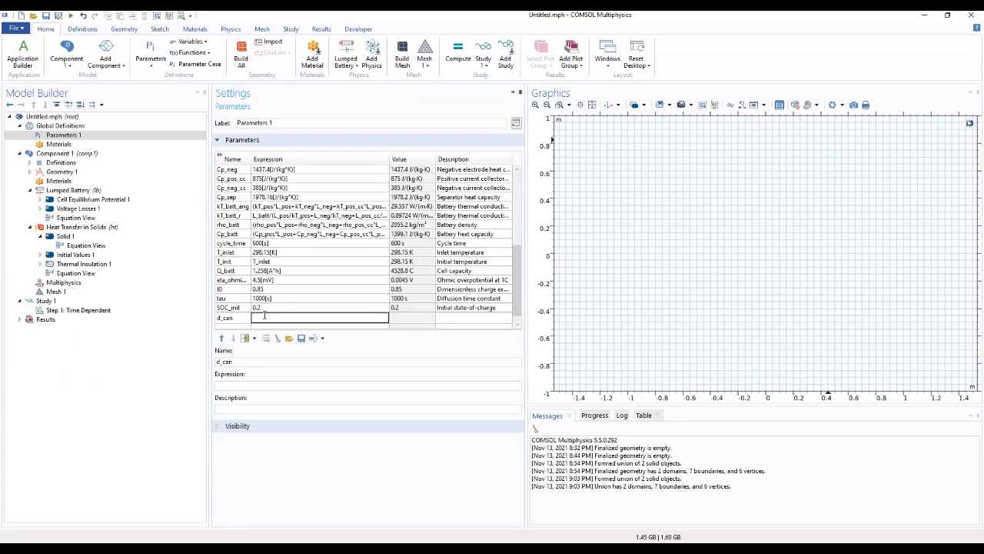
{"action": "type", "text": "0.25[mm"}
{"action": "left_click", "coordinate": [245, 327]}
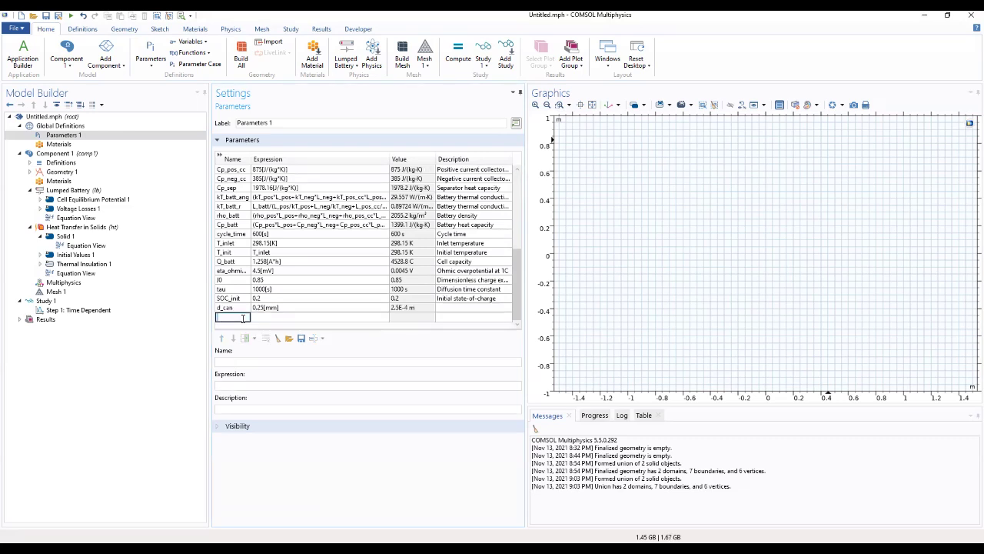
{"action": "type", "text": "r_batt"}
{"action": "left_click", "coordinate": [270, 318]}
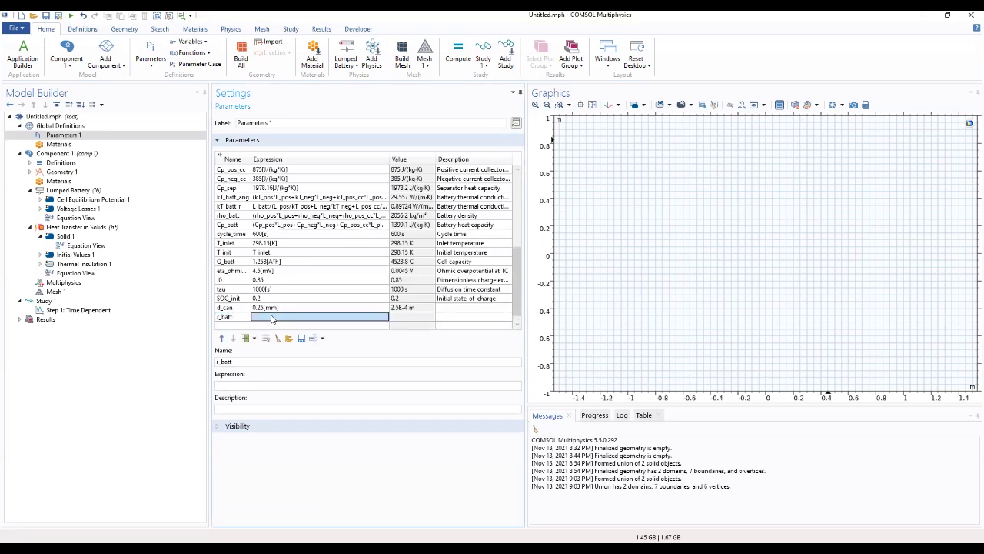
{"action": "left_click", "coordinate": [271, 319]}
{"action": "type", "text": "9[mm"}
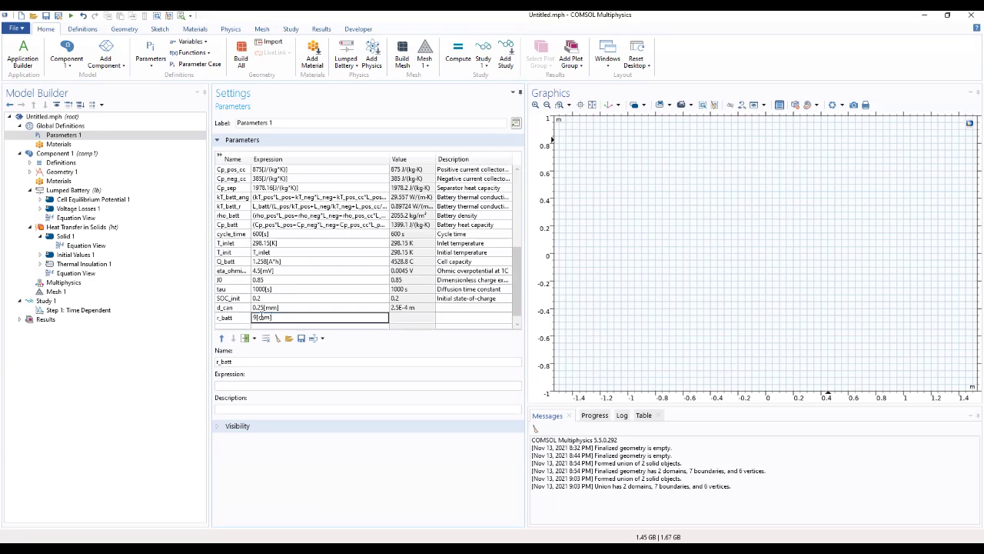
{"action": "left_click", "coordinate": [244, 326]}
Add h_batt = 65[mm] and r_mandrel = 2[mm], and describe d_can as 'Thickness of battery canister'
{"action": "left_click", "coordinate": [243, 317]}
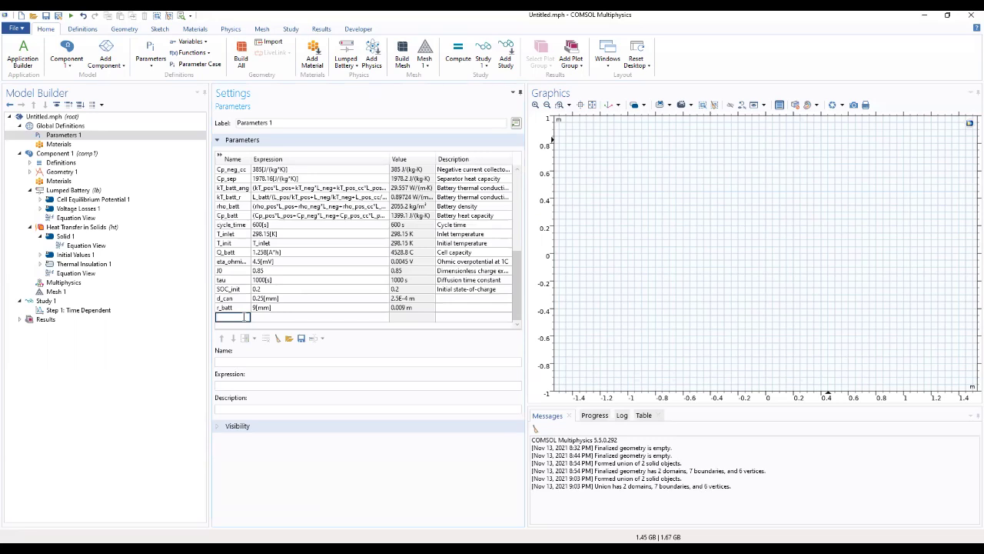
{"action": "type", "text": "h_batt"}
{"action": "left_click", "coordinate": [264, 316]}
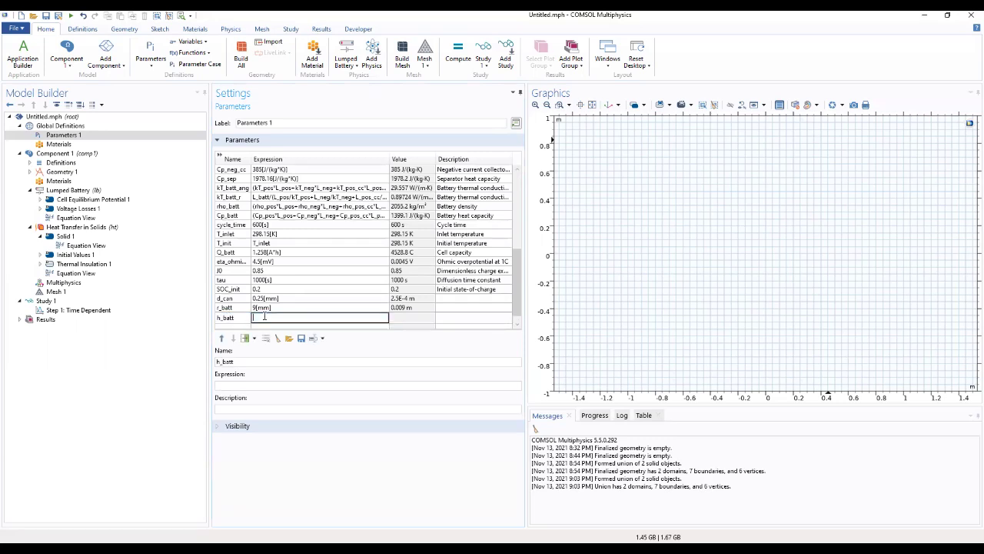
{"action": "type", "text": "65[mm]"}
{"action": "left_click", "coordinate": [241, 326]}
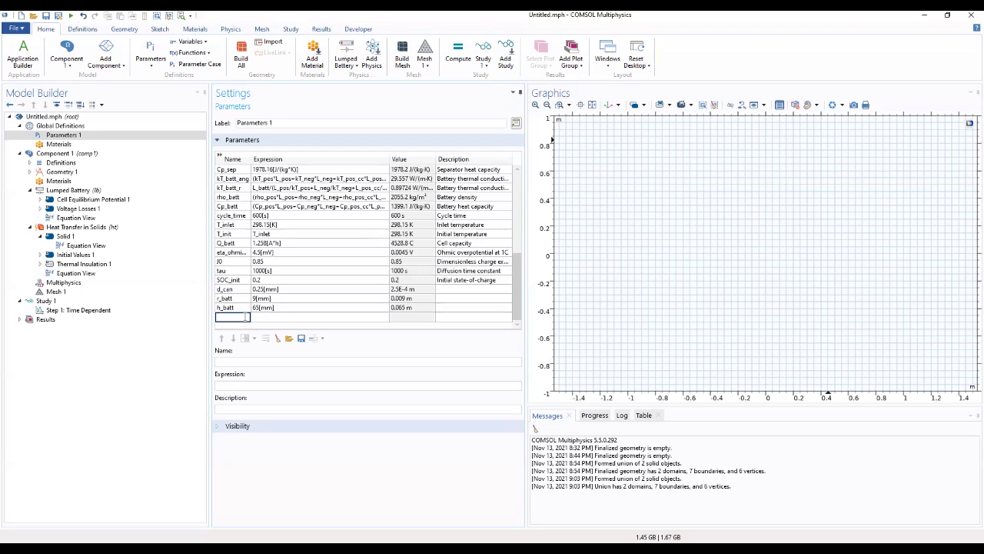
{"action": "type", "text": "r_mandrel"}
{"action": "left_click", "coordinate": [269, 317]}
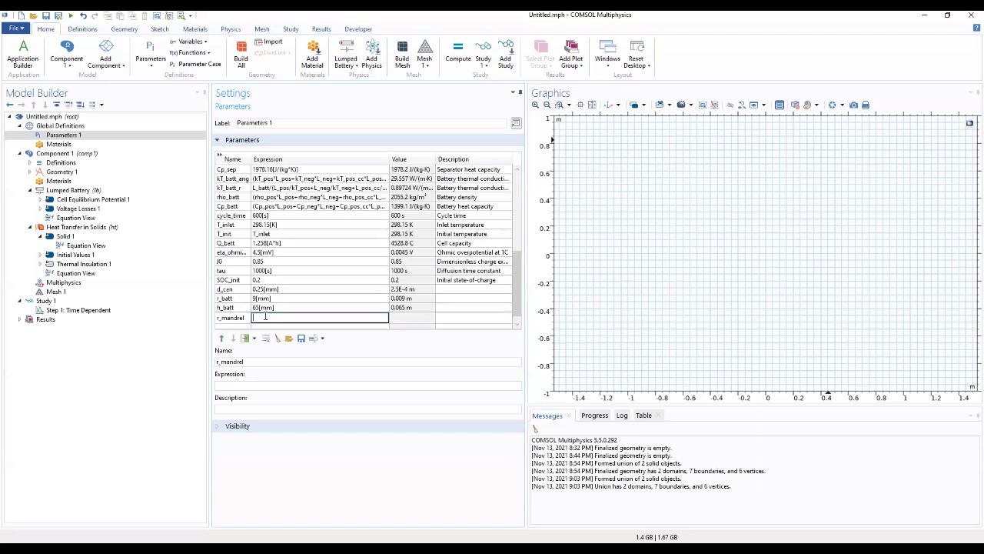
{"action": "type", "text": "2[mm]"}
{"action": "left_click", "coordinate": [452, 293]}
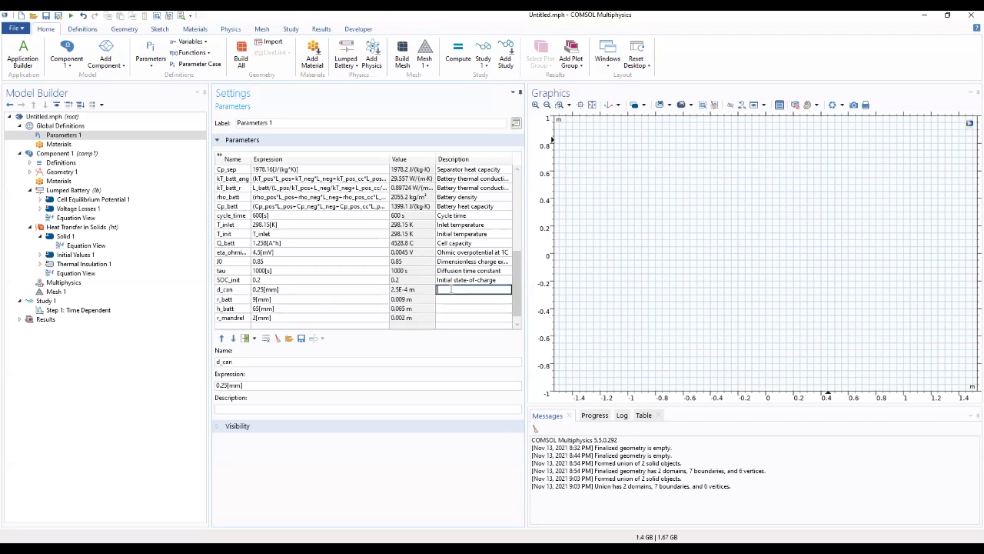
{"action": "type", "text": "Thickness of battery canister"}
Describe r_batt as 'Battery radius', h_batt as 'Battery height', r_mandrel as 'Mandrel radius', then select Geometry 1
{"action": "left_click", "coordinate": [460, 299]}
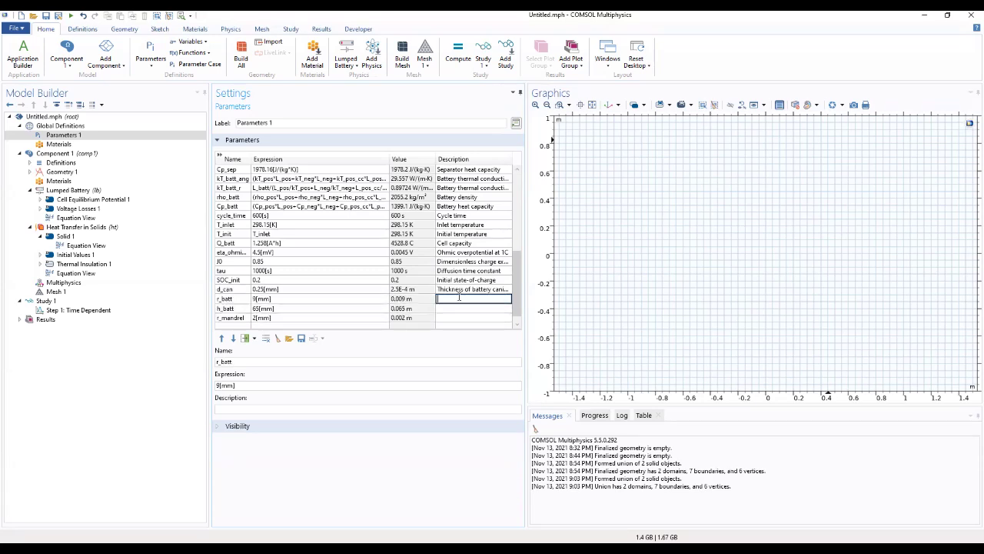
{"action": "type", "text": "Battery radius"}
{"action": "left_click", "coordinate": [463, 307]}
{"action": "type", "text": "Battery height"}
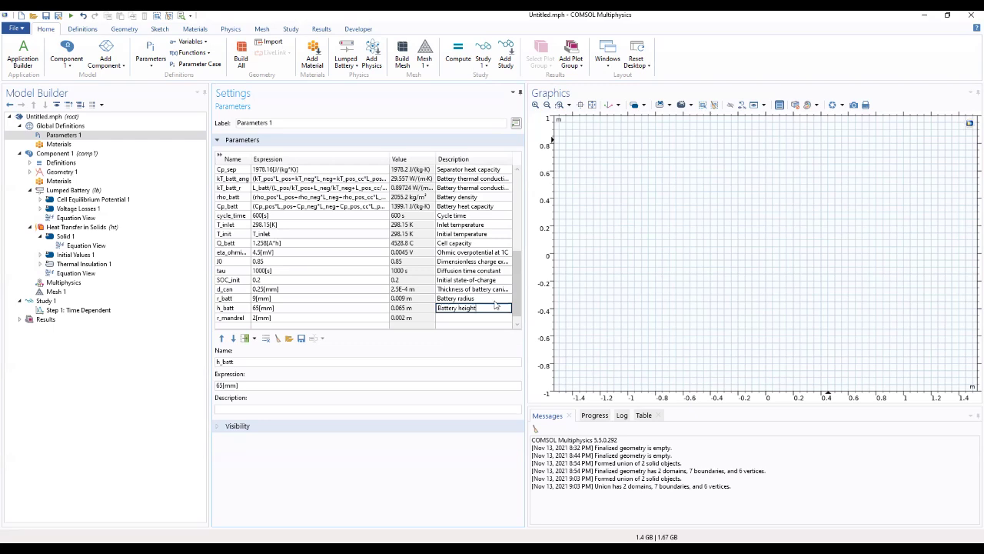
{"action": "left_click", "coordinate": [478, 317]}
{"action": "type", "text": "Mandrel radius"}
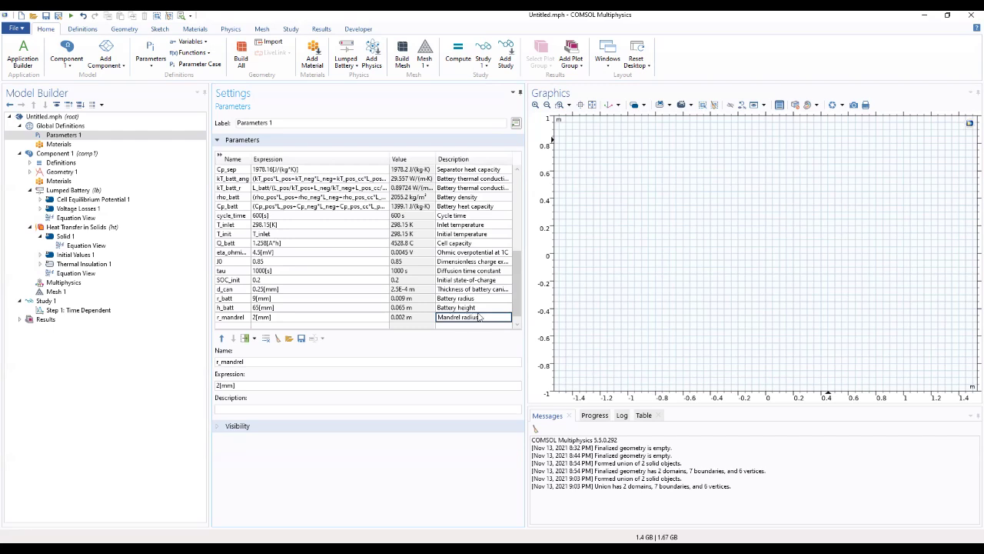
{"action": "left_click", "coordinate": [256, 326]}
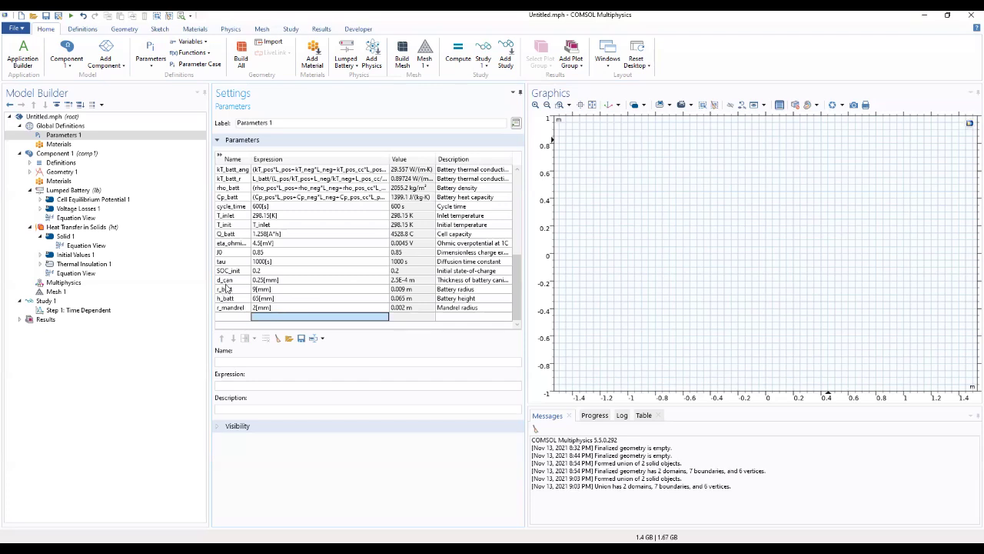
{"action": "left_click", "coordinate": [60, 174]}
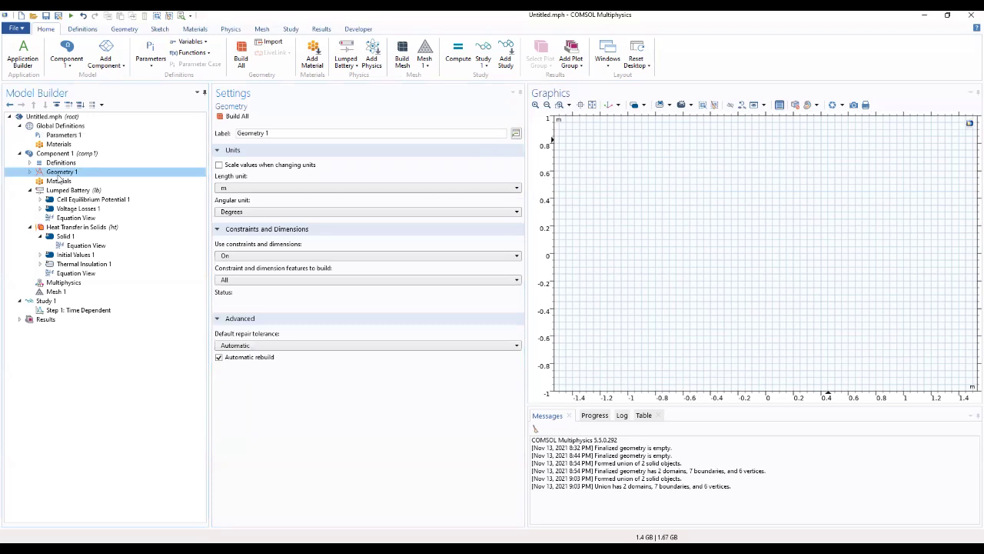
Add a rectangle with width r_batt and height h_batt to Geometry 1
{"action": "right_click", "coordinate": [57, 174]}
{"action": "left_click", "coordinate": [87, 233]}
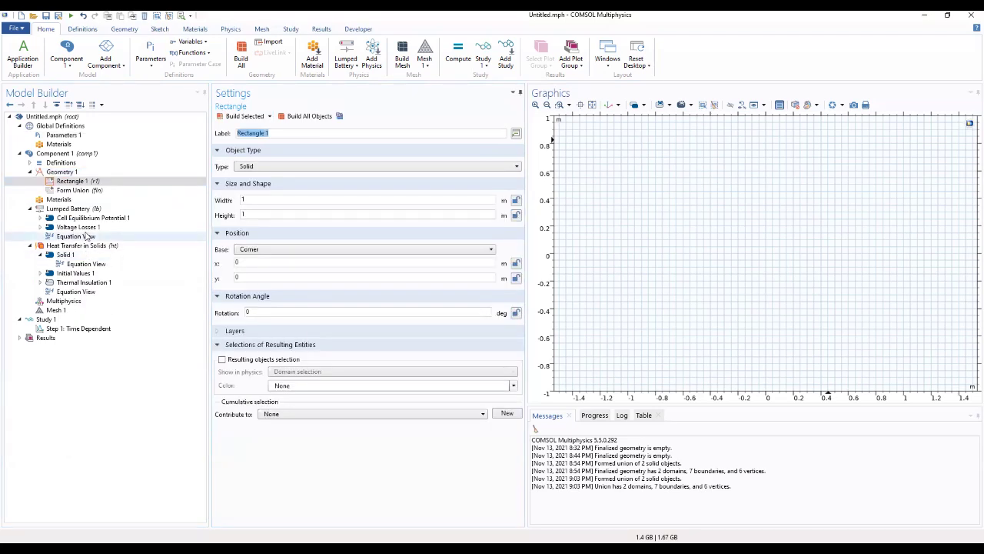
{"action": "key", "text": "Tab"}
{"action": "key", "text": "Tab"}
{"action": "key", "text": "Tab"}
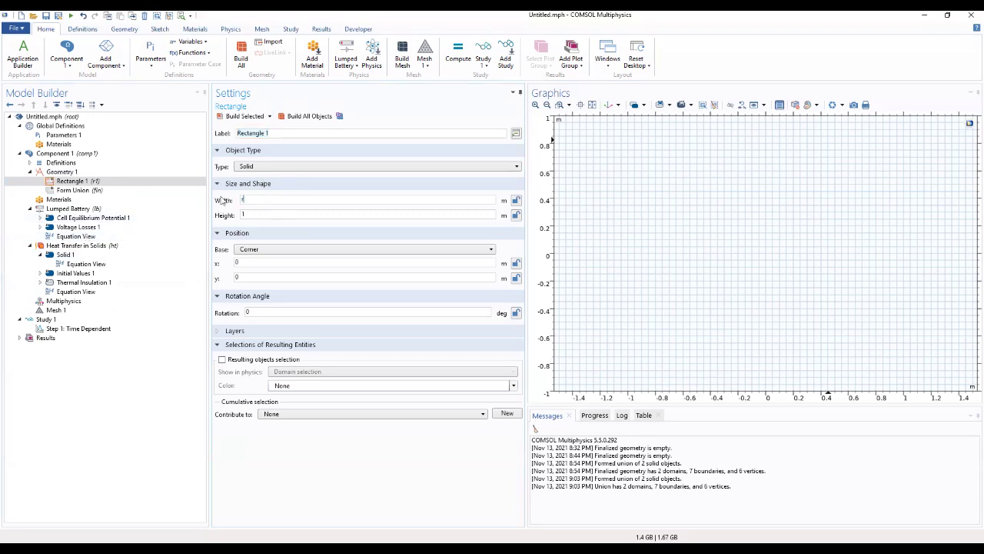
{"action": "type", "text": "r_batt"}
{"action": "key", "text": "Tab"}
{"action": "type", "text": "h_bat"}
Give Rectangle 1 bottom layers d_can and h_batt-d_can*2, and build it
{"action": "left_click", "coordinate": [235, 333]}
{"action": "left_click", "coordinate": [329, 362]}
{"action": "type", "text": "d_can"}
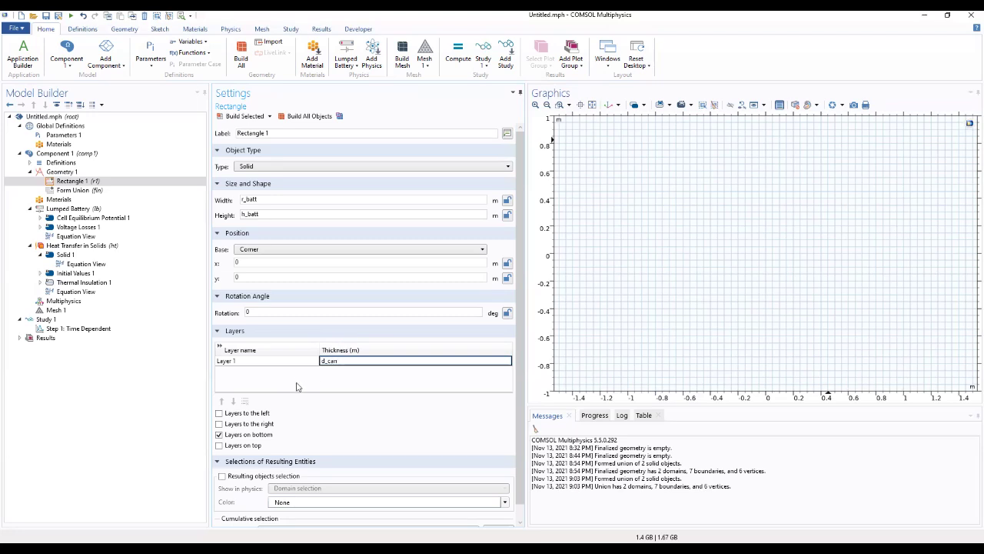
{"action": "left_click", "coordinate": [300, 384]}
{"action": "left_click", "coordinate": [284, 370]}
{"action": "double_click", "coordinate": [330, 369]}
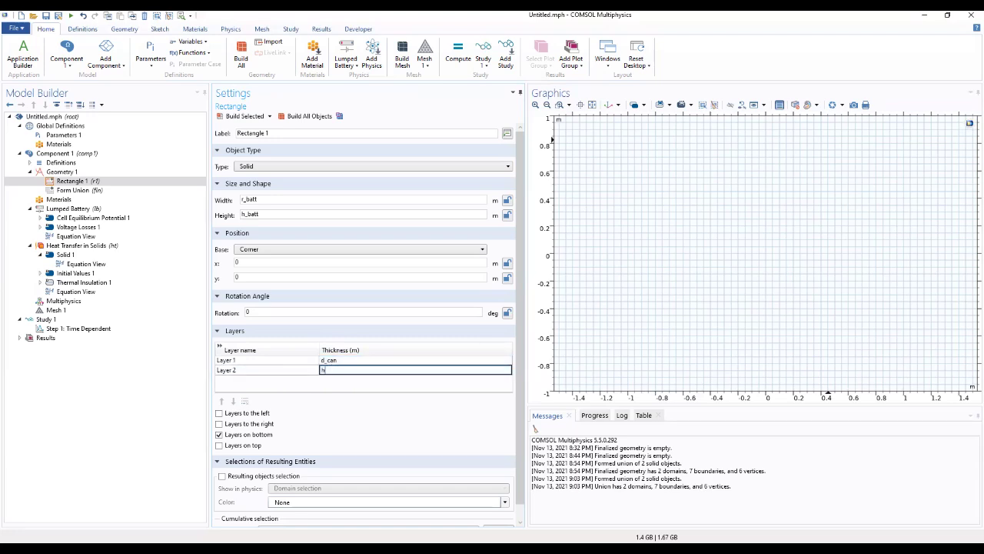
{"action": "type", "text": "h_batt-d_Ca"}
{"action": "key", "text": "BackSpace"}
{"action": "type", "text": "can*2"}
{"action": "left_click", "coordinate": [342, 395]}
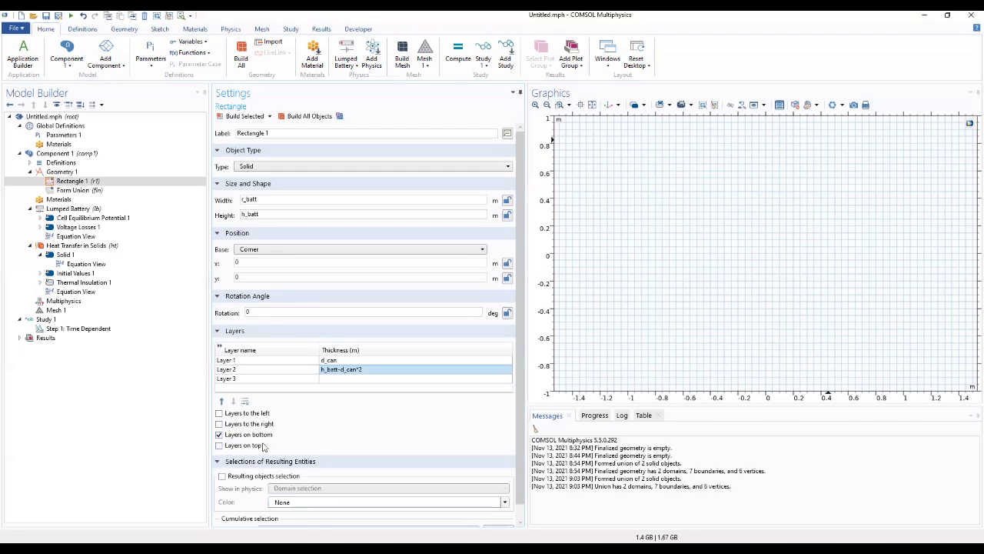
{"action": "left_click", "coordinate": [240, 117]}
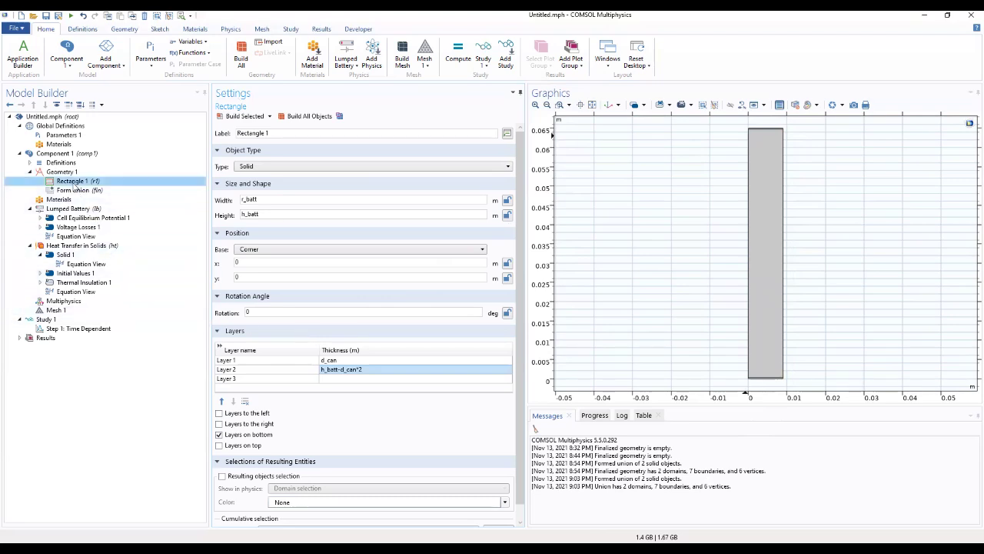
{"action": "right_click", "coordinate": [75, 184]}
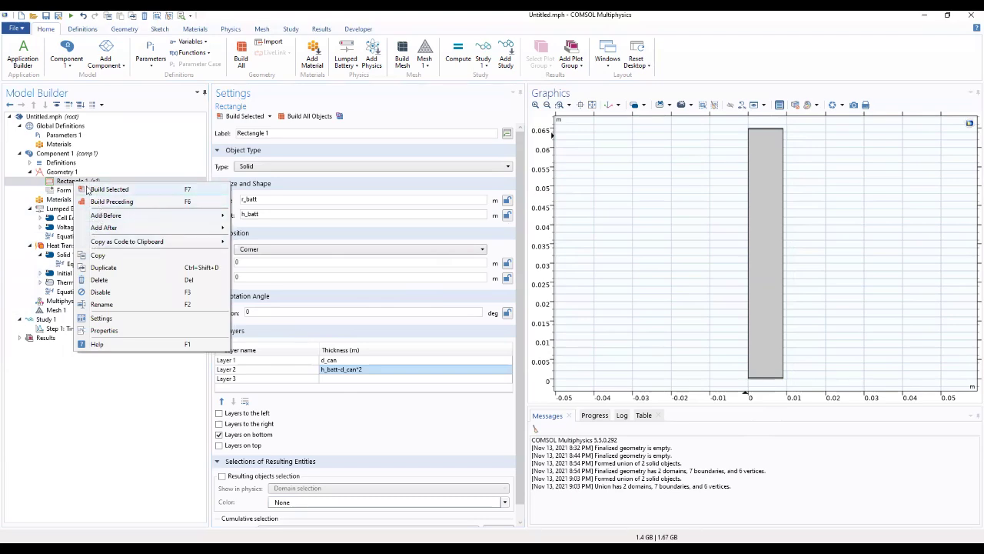
{"action": "left_click", "coordinate": [61, 171]}
Add a second rectangle with width r_batt-d_can and height h_batt
{"action": "right_click", "coordinate": [65, 172]}
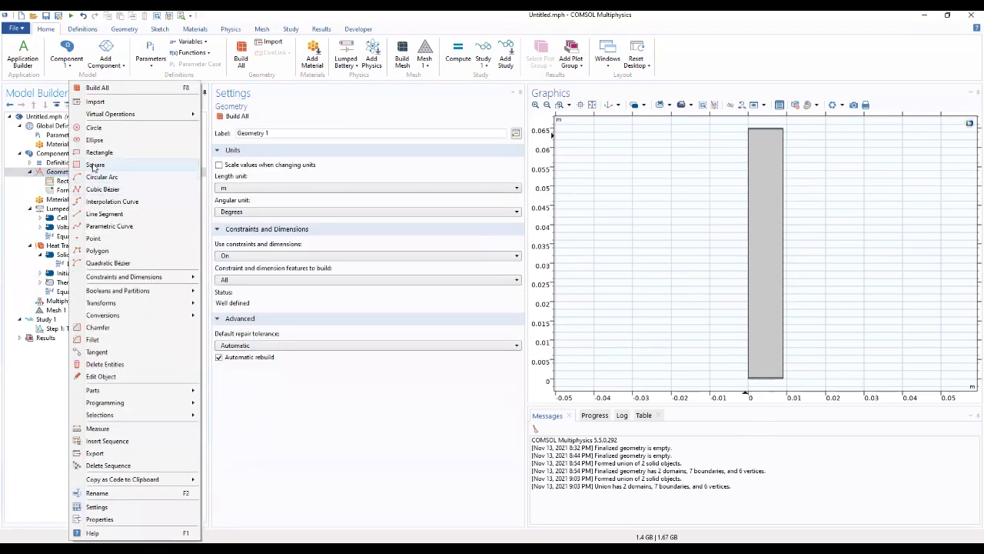
{"action": "left_click", "coordinate": [100, 152]}
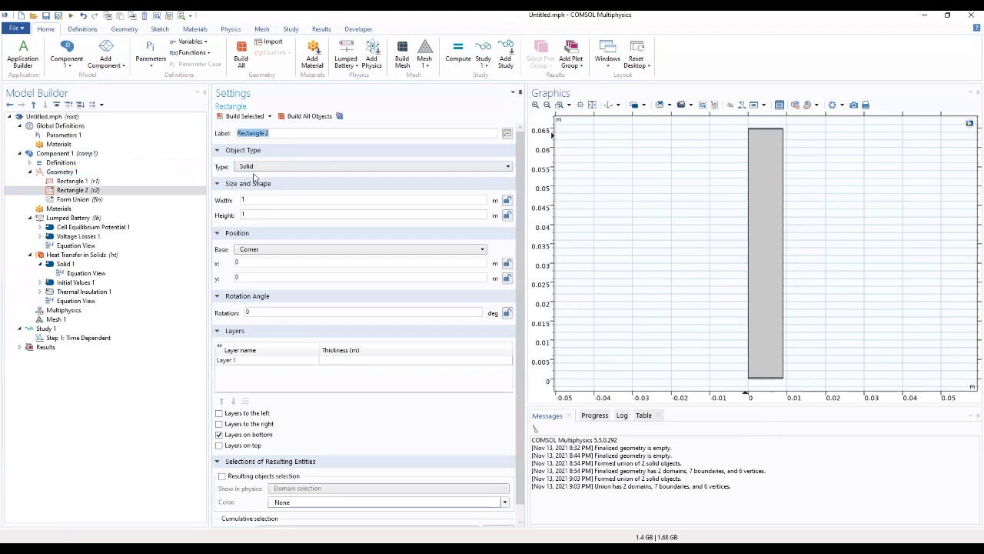
{"action": "left_click", "coordinate": [227, 200]}
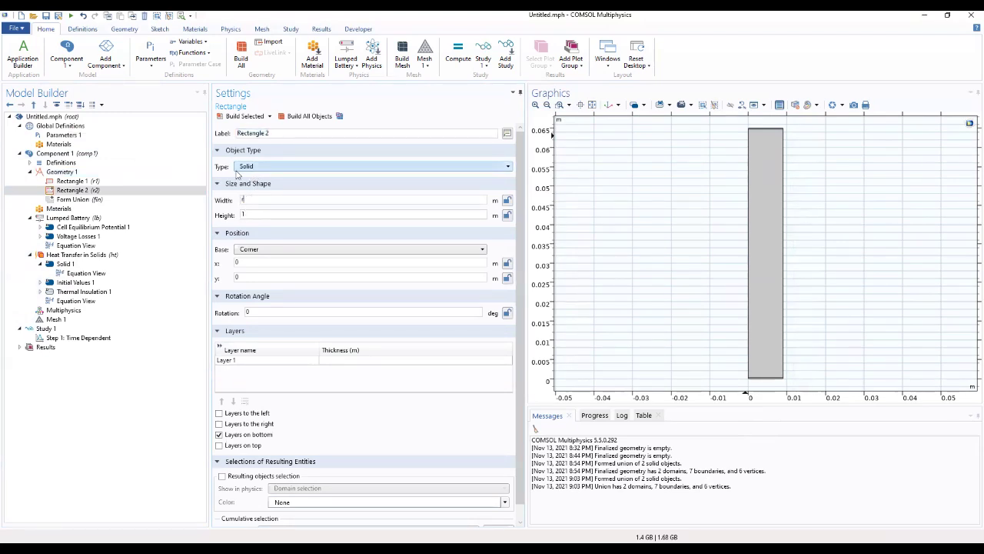
{"action": "type", "text": "r_batt-d_Can"}
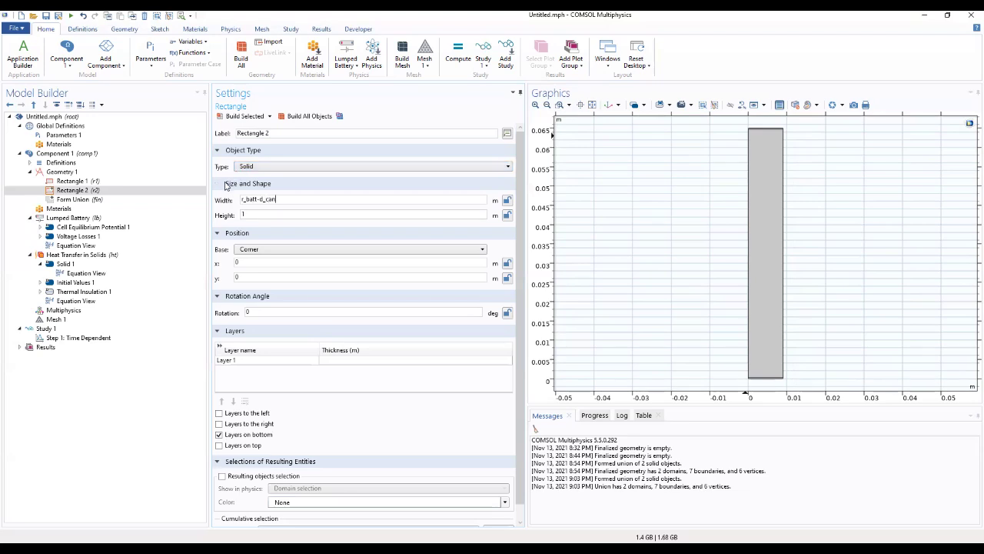
{"action": "left_click", "coordinate": [239, 216]}
{"action": "type", "text": "h_batt"}
Give Rectangle 2 an r_mandrel layer on the left side and build it
{"action": "left_click", "coordinate": [332, 361]}
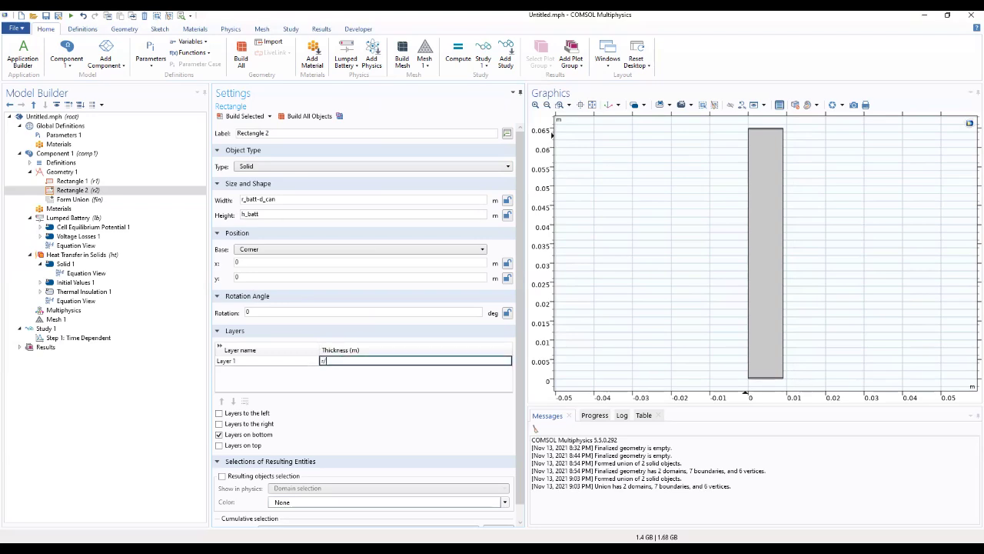
{"action": "key", "text": "BackSpace"}
{"action": "key", "text": "BackSpace"}
{"action": "type", "text": "man"}
{"action": "left_click", "coordinate": [353, 385]}
{"action": "left_click", "coordinate": [235, 115]}
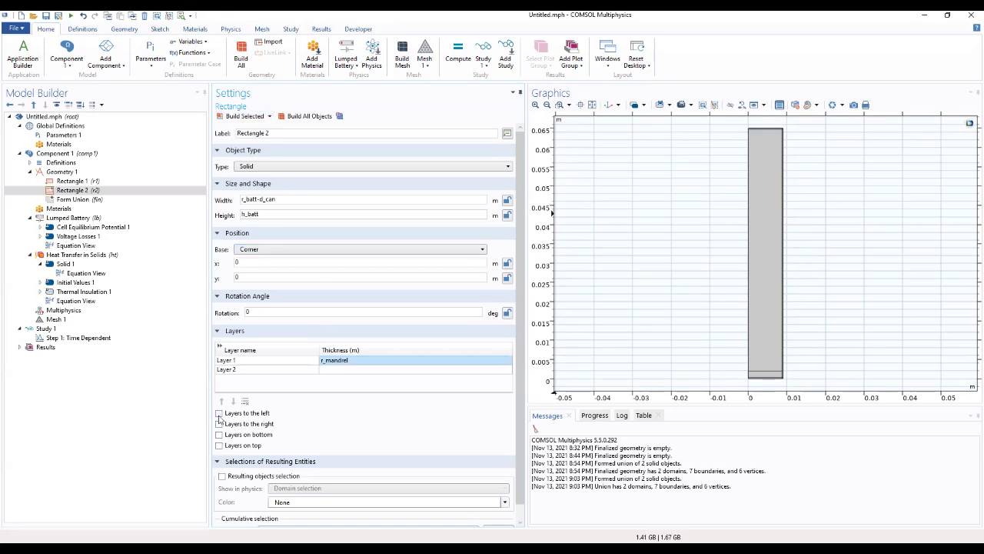
{"action": "left_click", "coordinate": [219, 414]}
{"action": "left_click", "coordinate": [244, 116]}
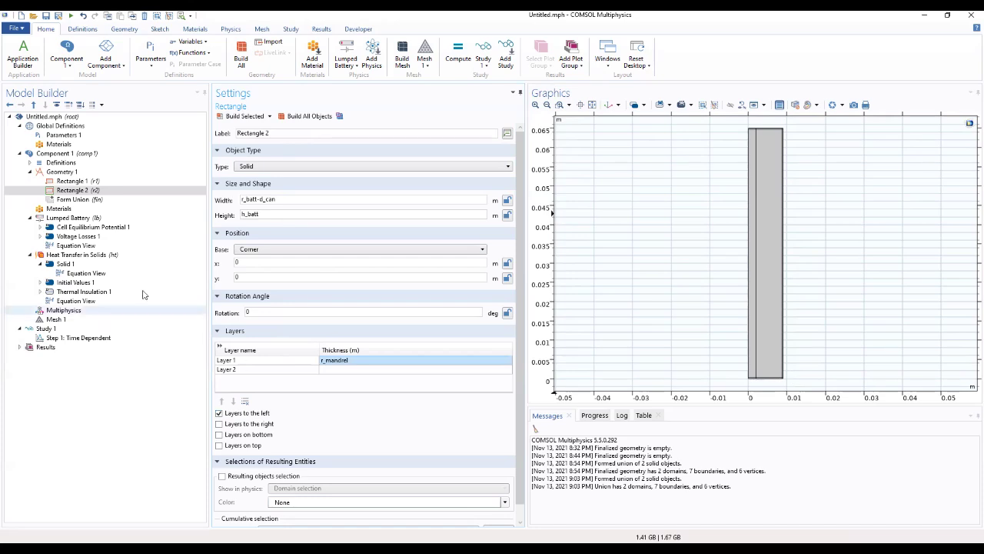
Build the Form Union of both rectangles, giving 9 domains, 24 boundaries and 16 vertices
{"action": "left_click", "coordinate": [77, 199]}
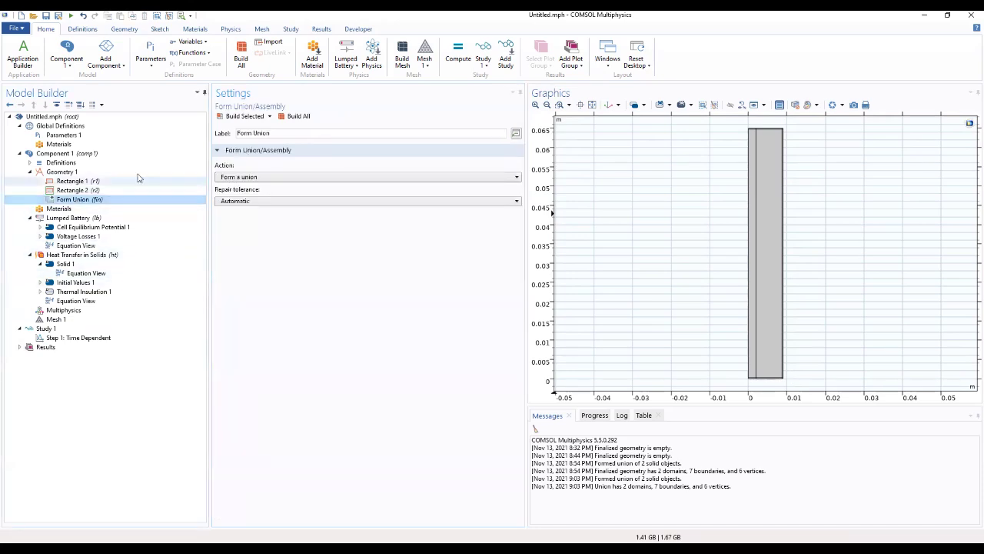
{"action": "left_click", "coordinate": [255, 119]}
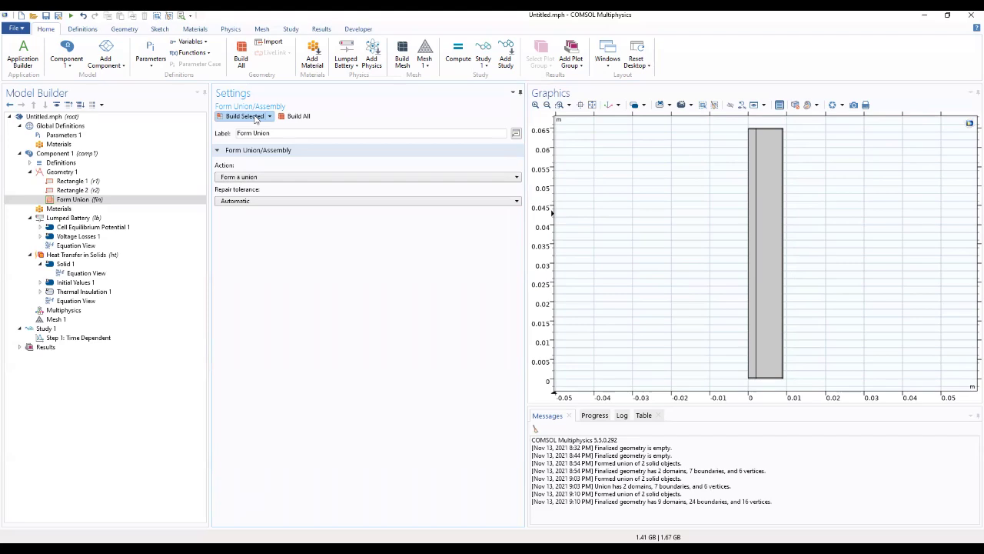
{"action": "left_click", "coordinate": [73, 172]}
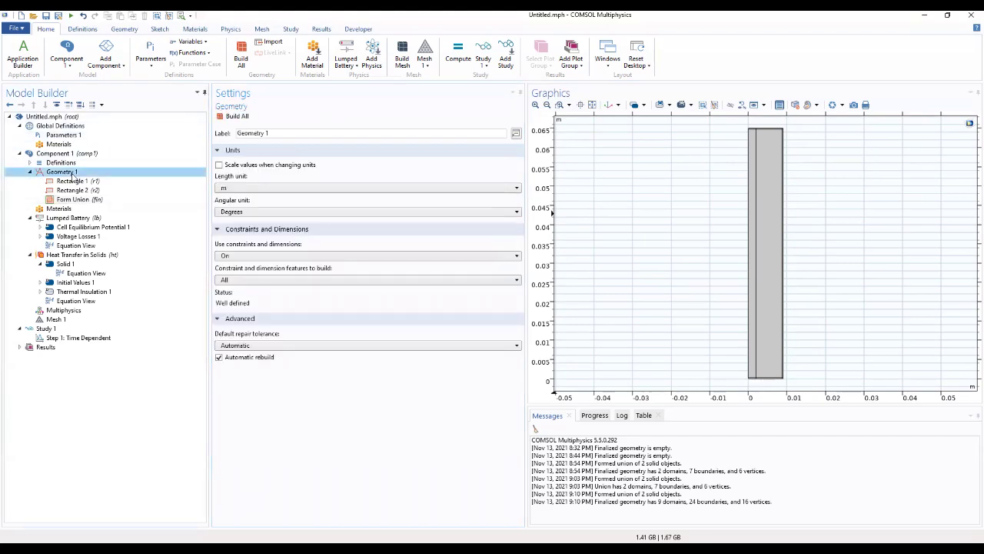
{"action": "right_click", "coordinate": [73, 172]}
Add a Mesh Control Edges virtual operation and trial-select the outer and interior edges
{"action": "mouse_move", "coordinate": [132, 116]}
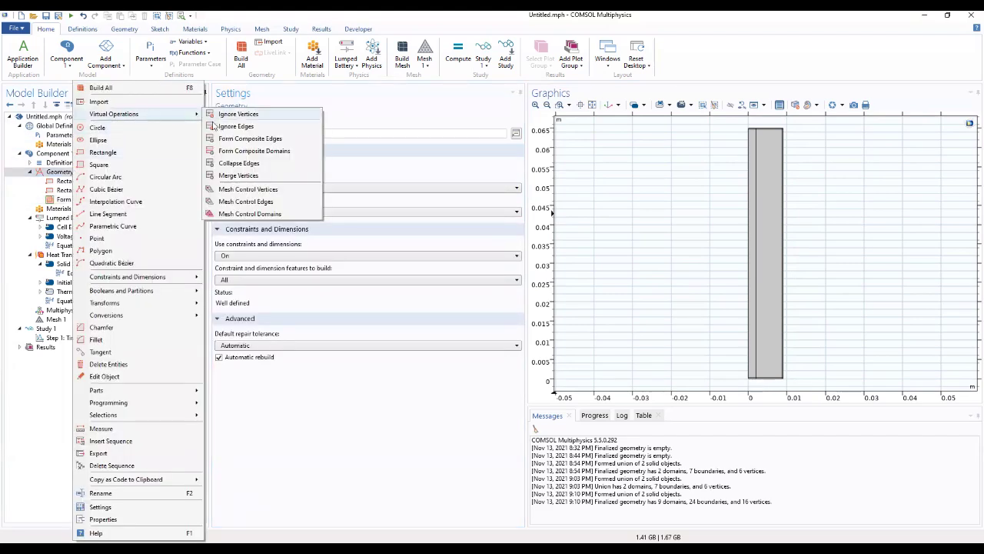
{"action": "left_click", "coordinate": [245, 202]}
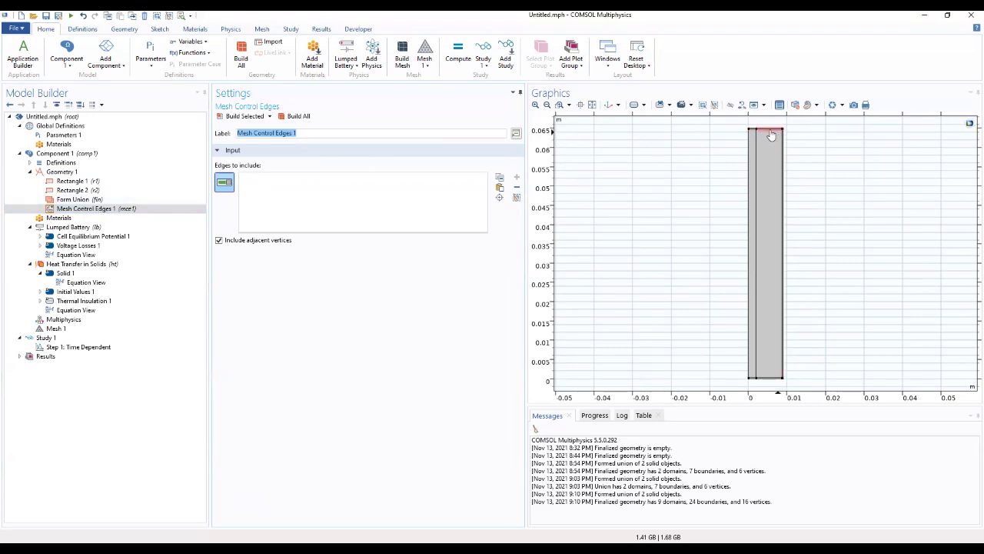
{"action": "left_click", "coordinate": [786, 176]}
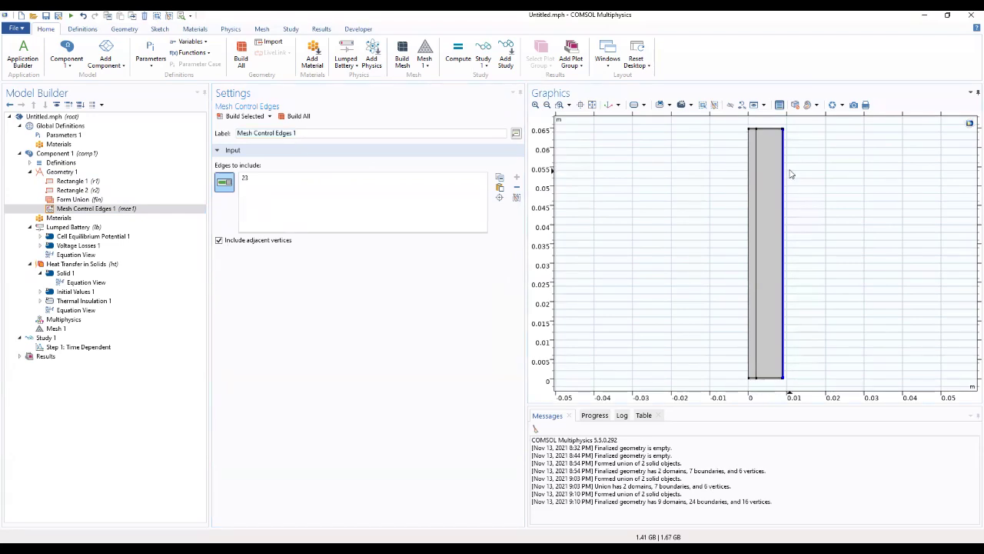
{"action": "left_click", "coordinate": [783, 177]}
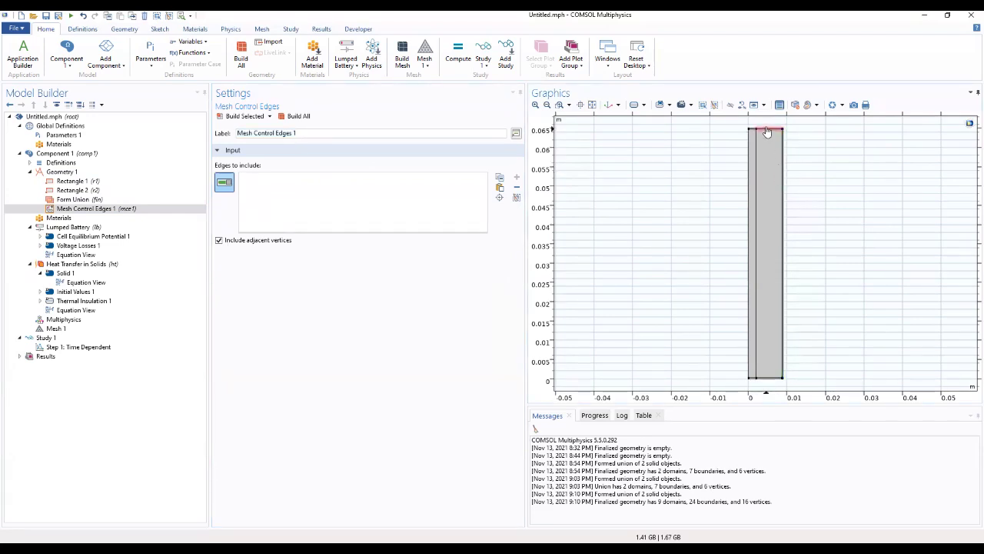
{"action": "left_click", "coordinate": [766, 131]}
{"action": "left_click", "coordinate": [767, 131]}
{"action": "left_click", "coordinate": [756, 142]}
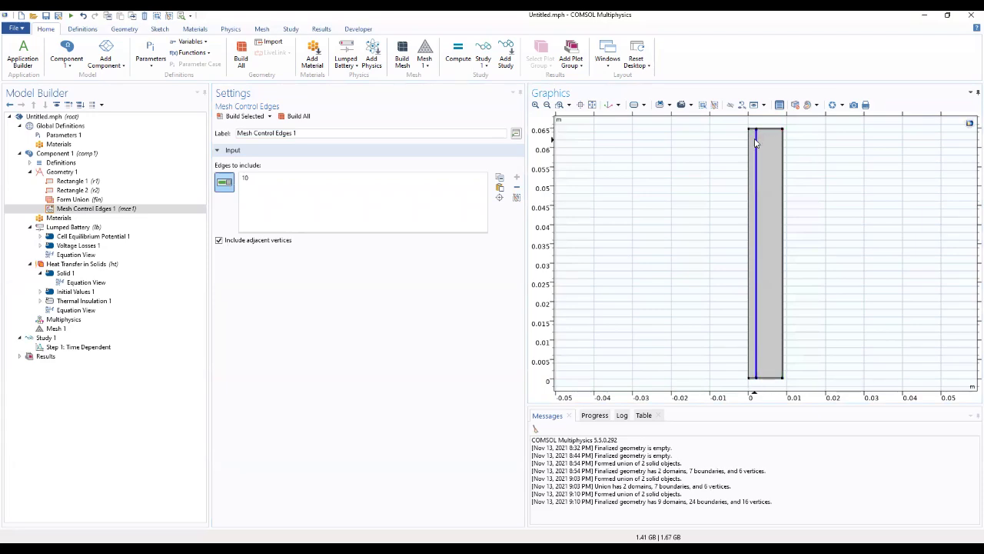
{"action": "left_click", "coordinate": [756, 143]}
{"action": "left_click", "coordinate": [749, 151]}
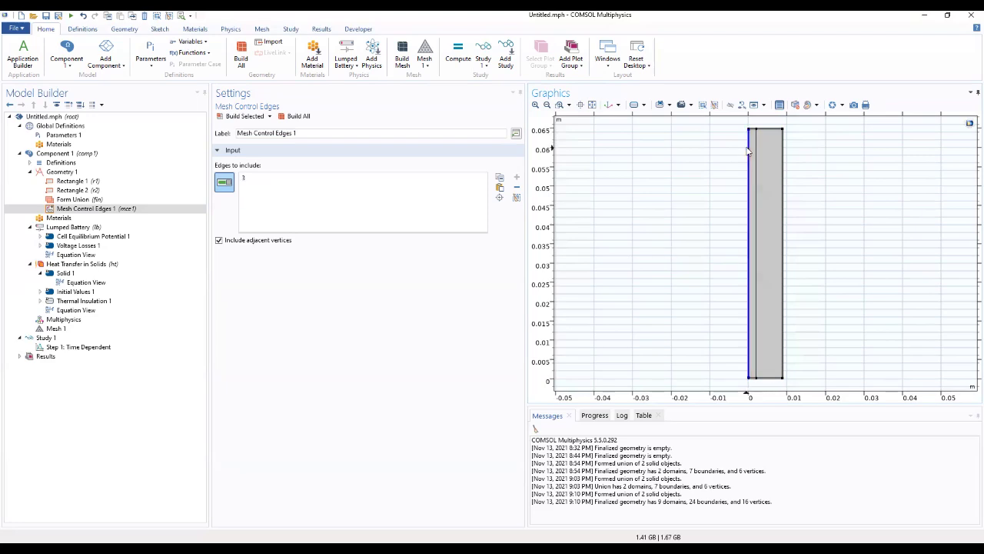
{"action": "left_click", "coordinate": [748, 152]}
Try several bottom edges in the Mesh Control Edges list, leaving none included
{"action": "left_click", "coordinate": [762, 383]}
{"action": "left_click", "coordinate": [762, 384]}
{"action": "left_click", "coordinate": [767, 378]}
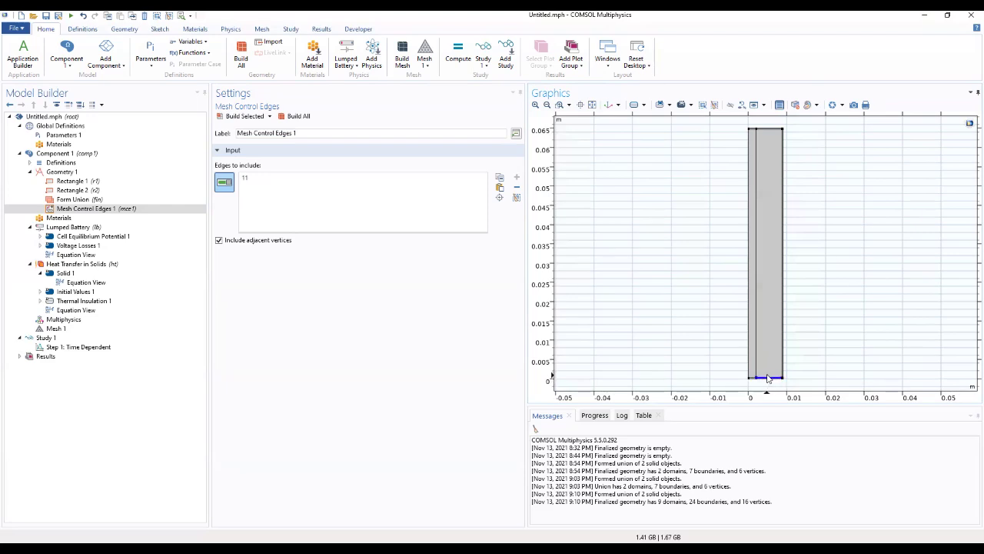
{"action": "left_click", "coordinate": [766, 378]}
{"action": "left_click", "coordinate": [755, 379]}
{"action": "left_click", "coordinate": [755, 379]}
{"action": "left_click", "coordinate": [753, 379]}
{"action": "left_click", "coordinate": [753, 379]}
{"action": "left_click", "coordinate": [536, 106]}
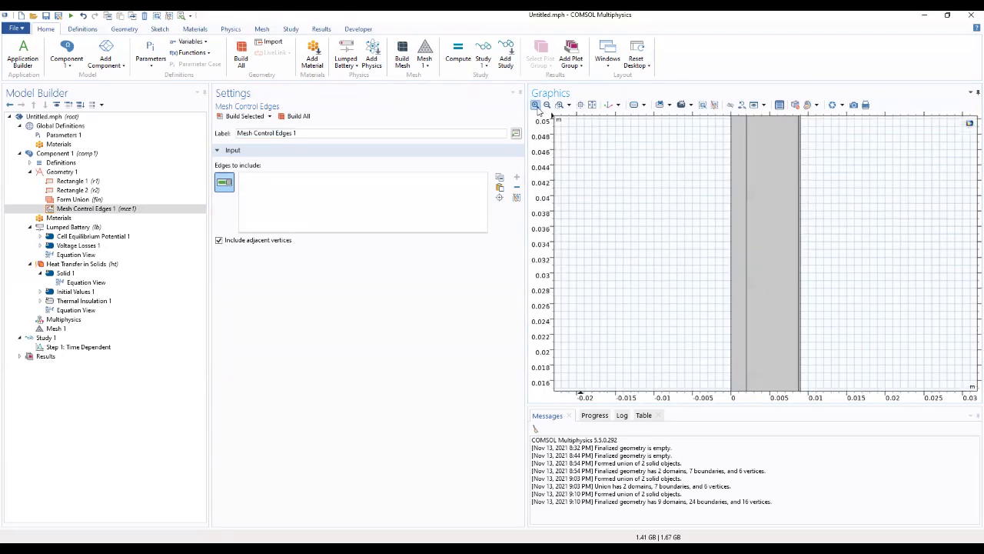
{"action": "left_click", "coordinate": [537, 106]}
{"action": "left_click", "coordinate": [832, 242]}
{"action": "left_click", "coordinate": [833, 243]}
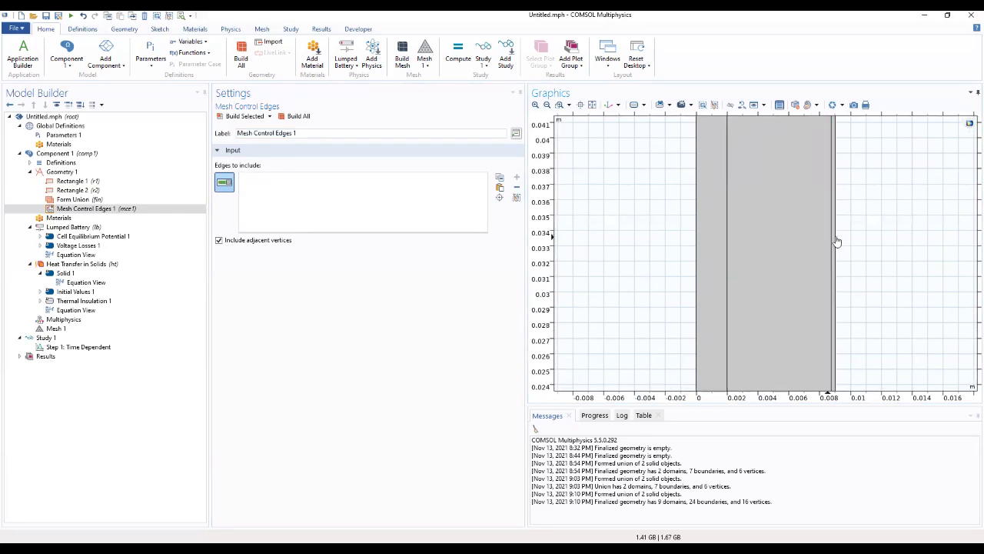
{"action": "left_click", "coordinate": [836, 242]}
{"action": "left_click", "coordinate": [836, 242]}
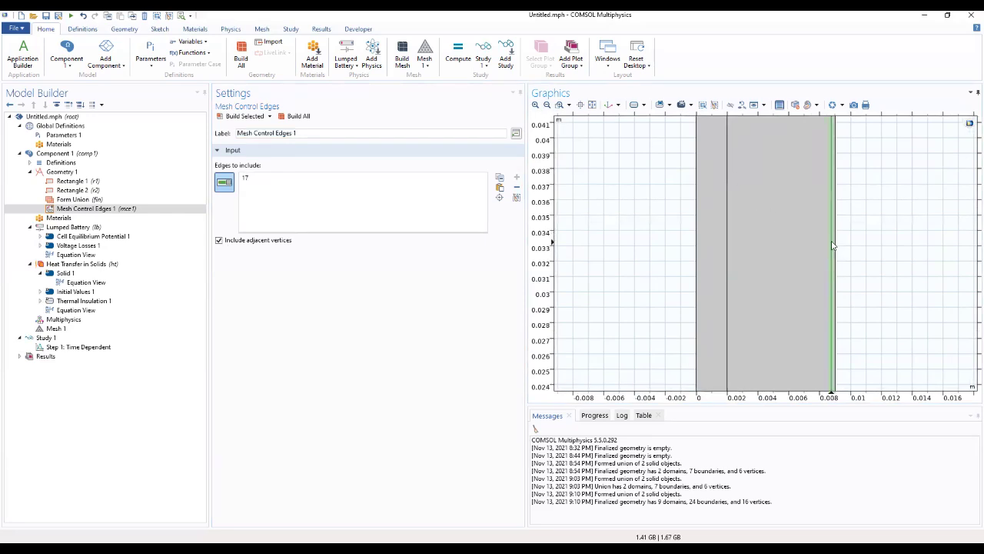
{"action": "left_click", "coordinate": [728, 262]}
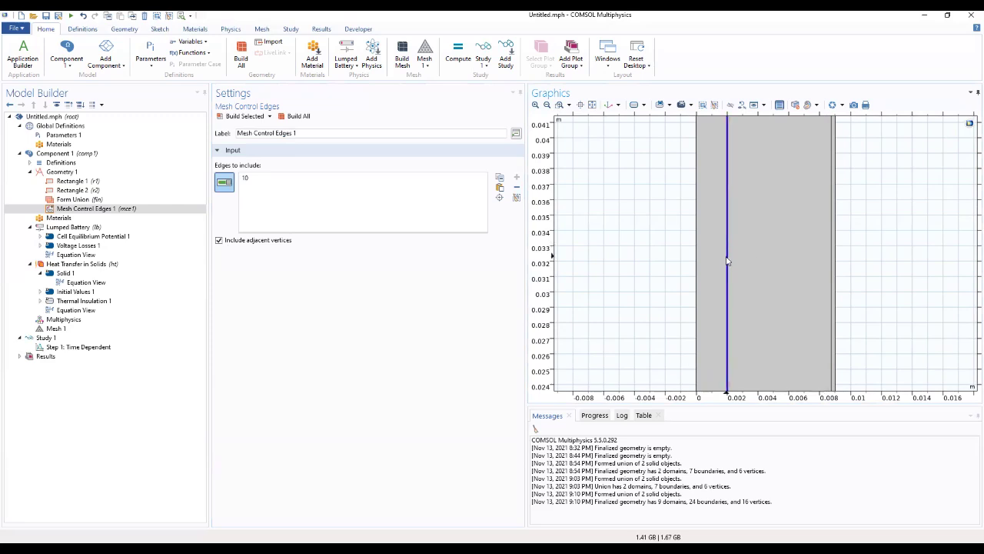
{"action": "left_click", "coordinate": [547, 106]}
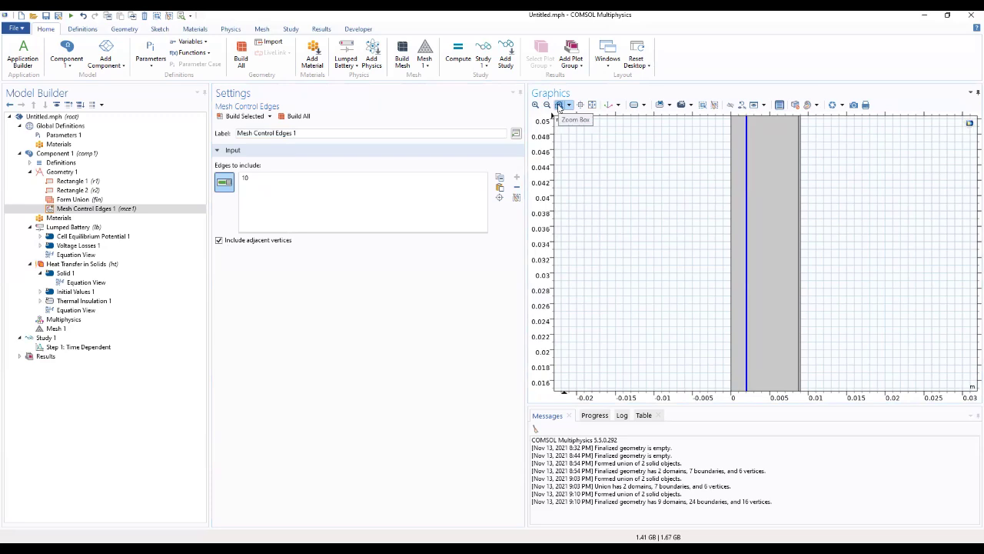
{"action": "left_click", "coordinate": [548, 107]}
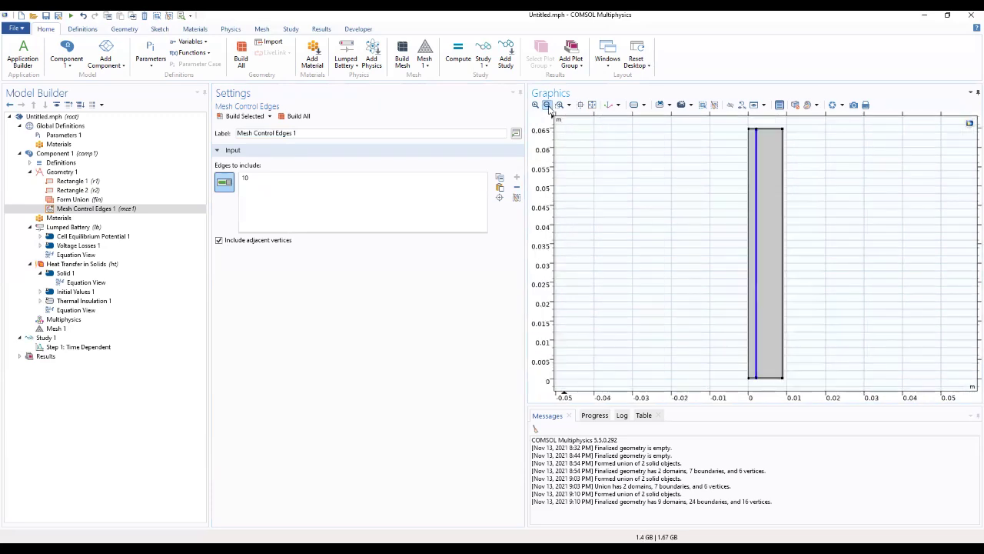
{"action": "left_click", "coordinate": [548, 107]}
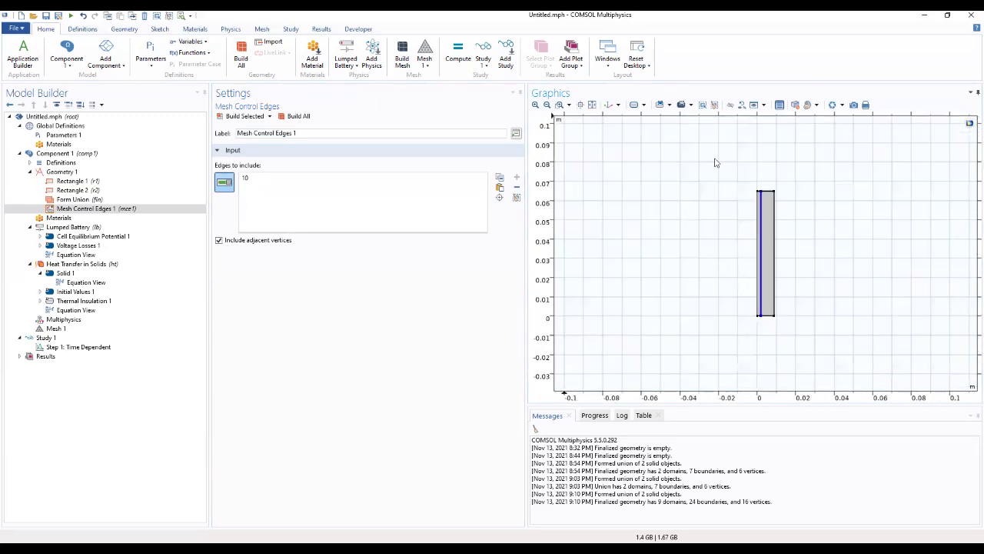
{"action": "left_click", "coordinate": [774, 193]}
{"action": "left_click", "coordinate": [767, 194]}
{"action": "left_click", "coordinate": [397, 187]}
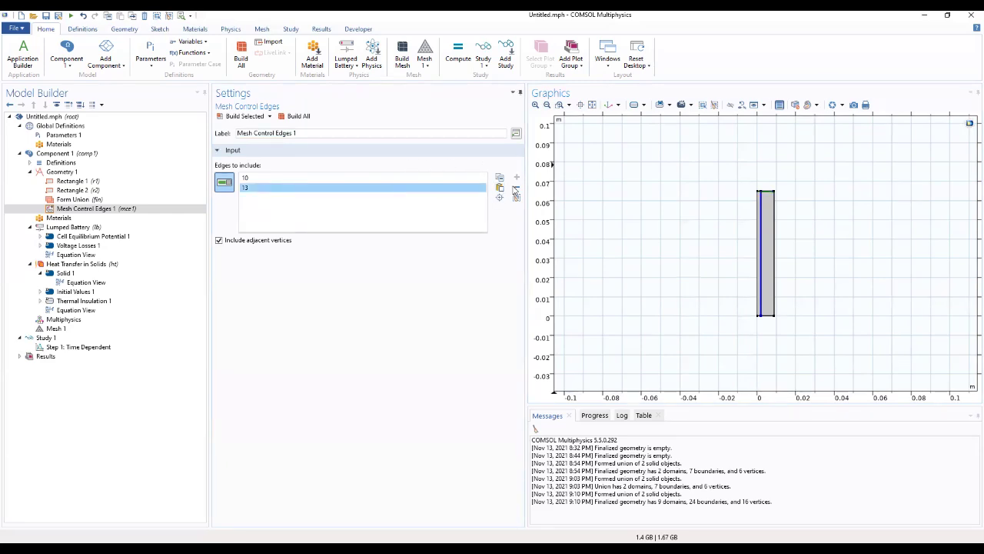
{"action": "left_click", "coordinate": [517, 187]}
{"action": "left_click", "coordinate": [293, 180]}
{"action": "left_click", "coordinate": [517, 187]}
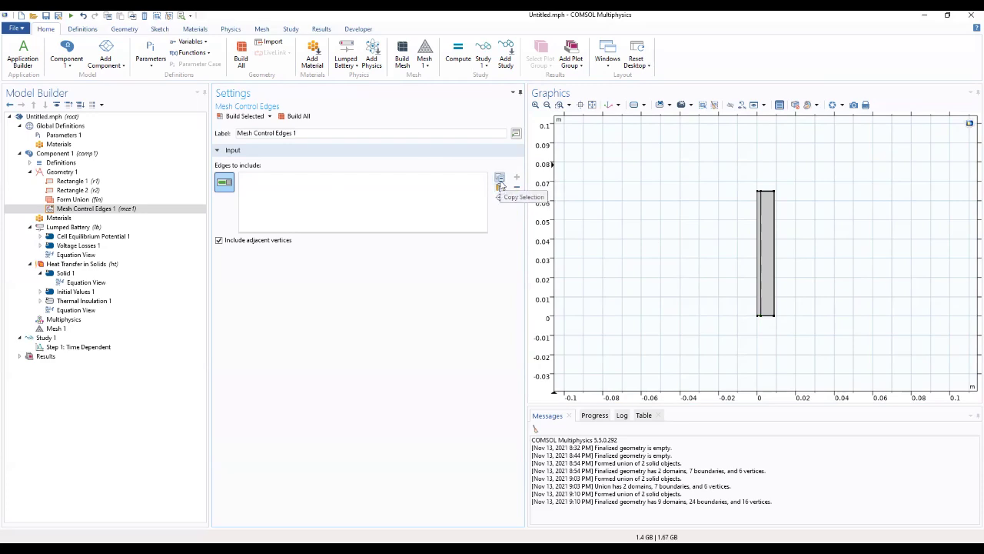
Paste edges 8, 12, 15, 18, 19 and 20 into Mesh Control Edges 1 and build it
{"action": "left_click", "coordinate": [500, 186]}
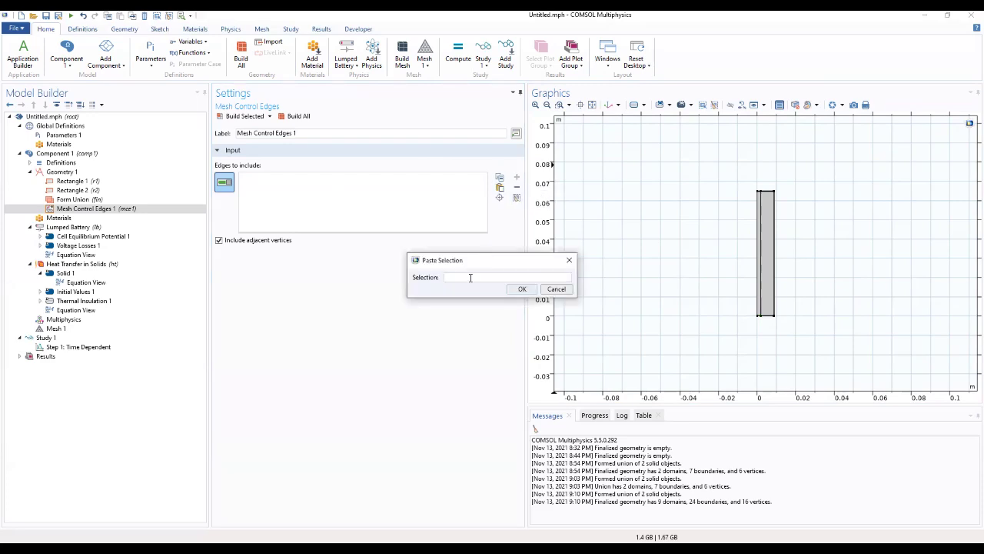
{"action": "type", "text": "8 12 15 18 19 20"}
{"action": "key", "text": "Return"}
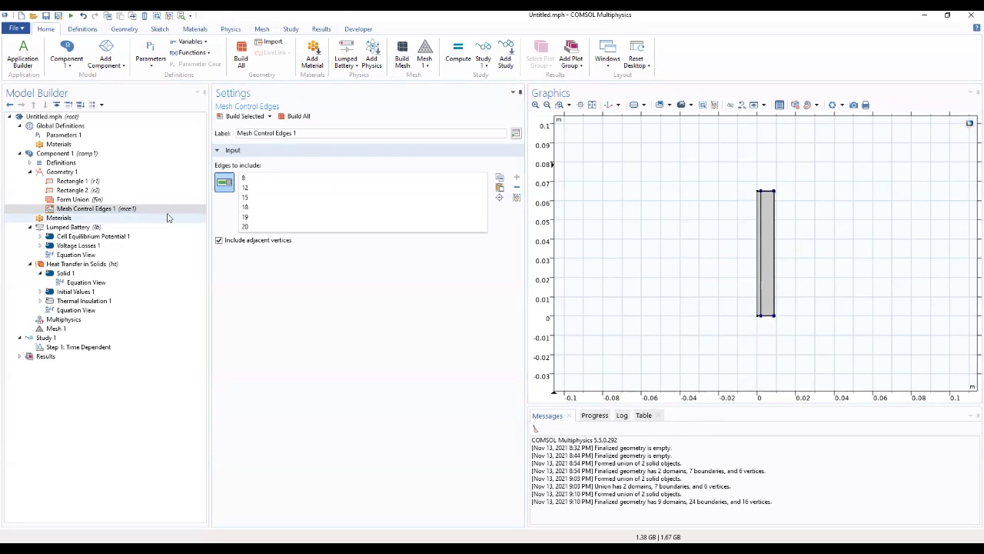
{"action": "left_click", "coordinate": [251, 119]}
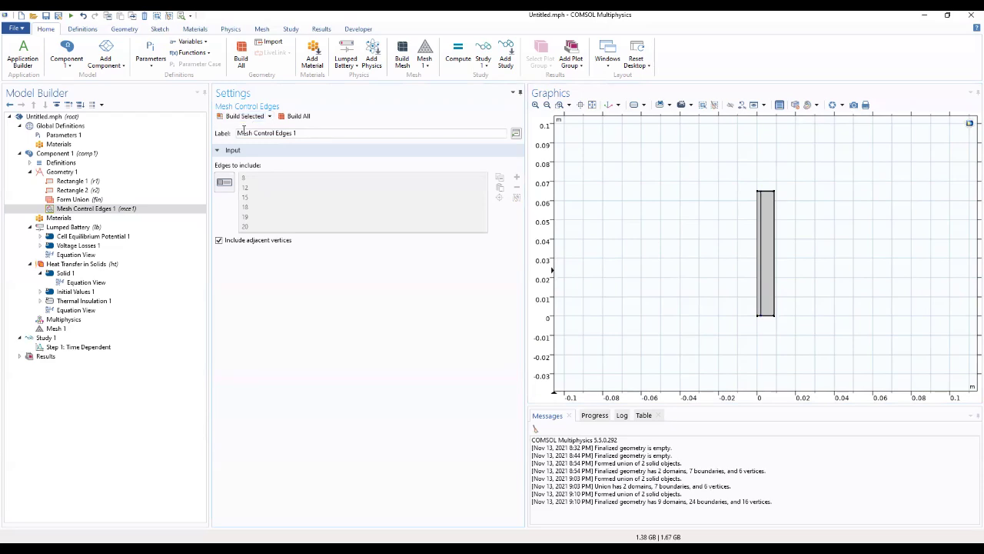
{"action": "left_click", "coordinate": [74, 210]}
Create an explicit domain selection labelled 'Battery Can' containing domain 1 and build it
{"action": "right_click", "coordinate": [73, 214]}
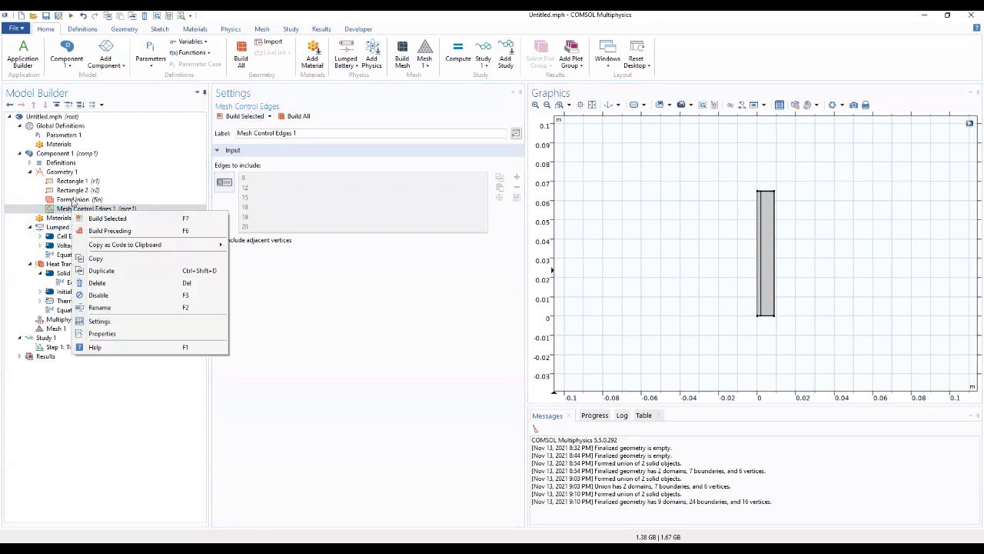
{"action": "right_click", "coordinate": [67, 173]}
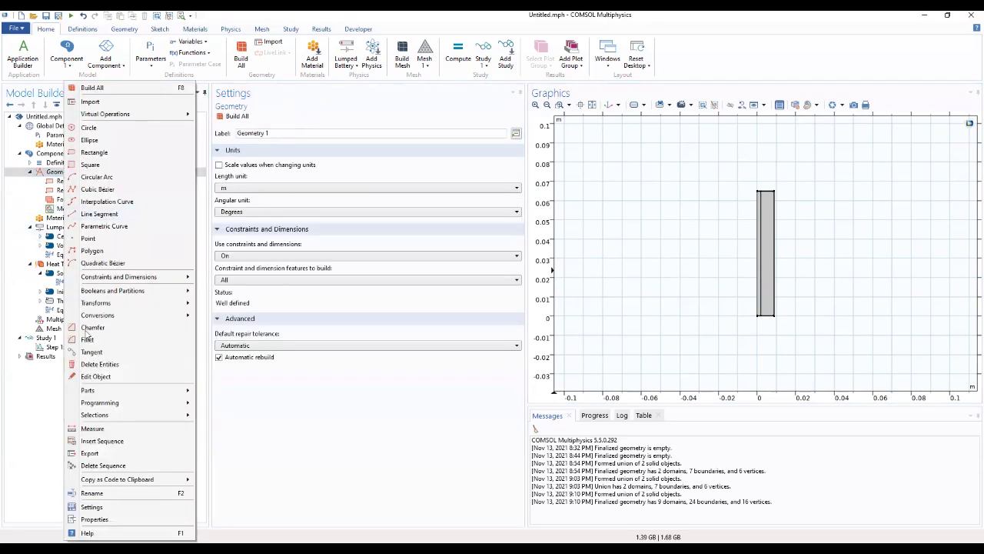
{"action": "mouse_move", "coordinate": [160, 415]}
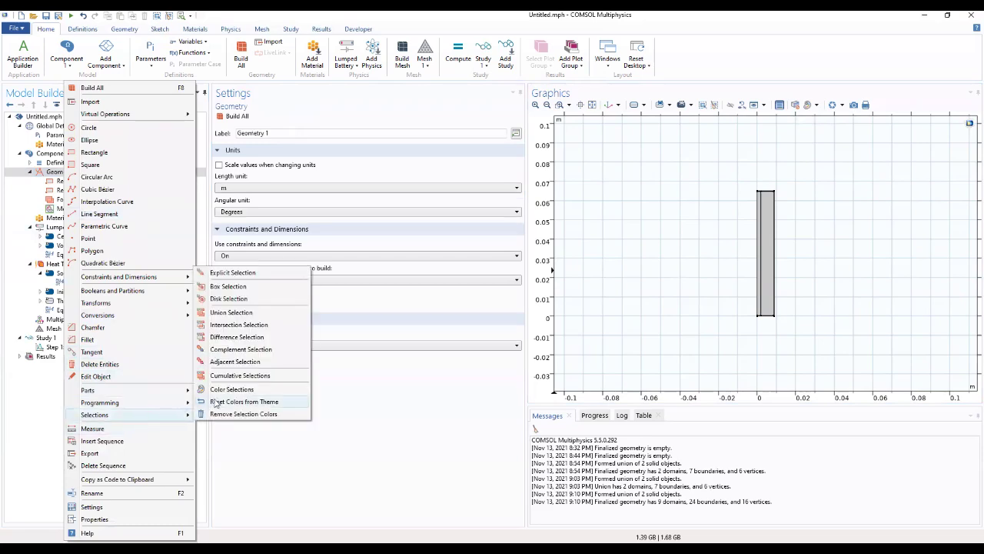
{"action": "left_click", "coordinate": [233, 273]}
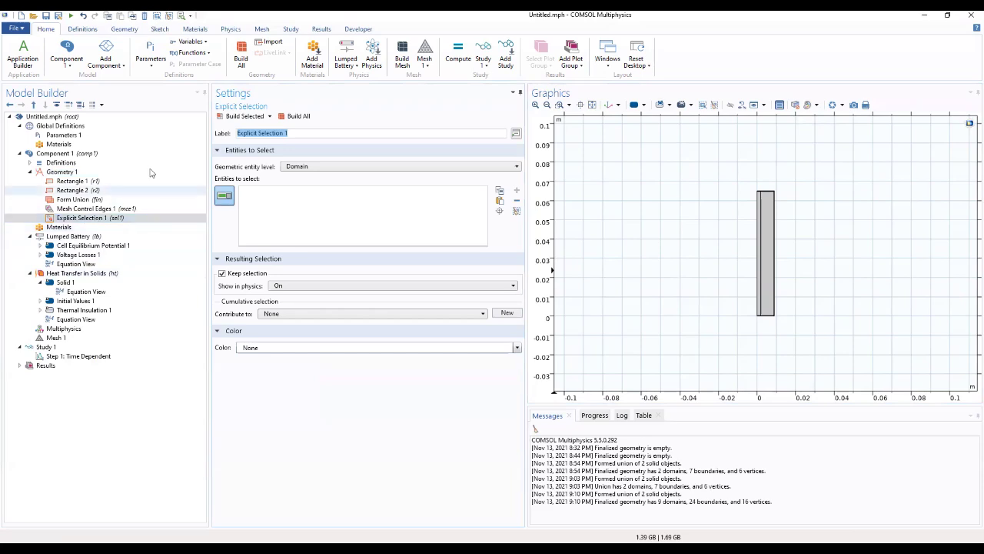
{"action": "type", "text": "b"}
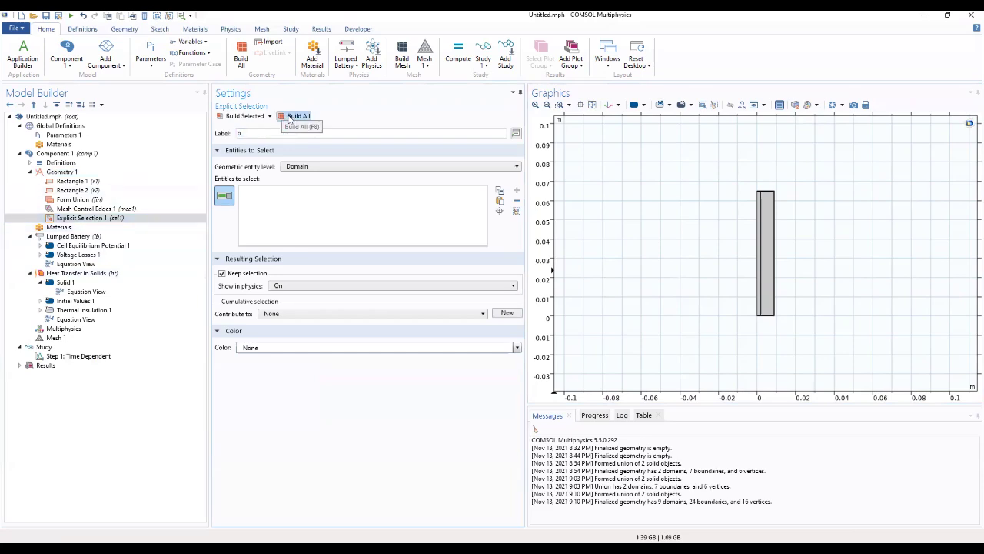
{"action": "type", "text": "attery Can"}
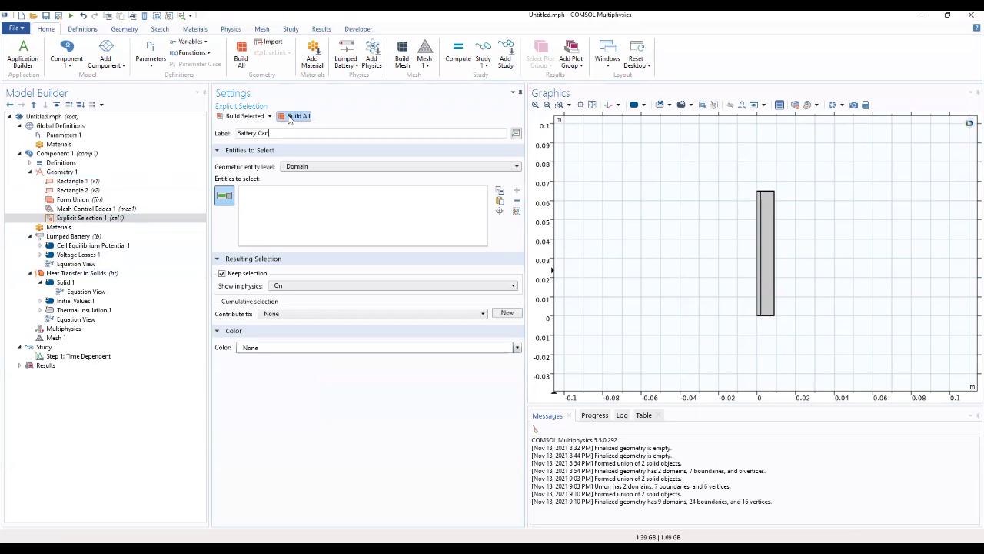
{"action": "left_click", "coordinate": [500, 203]}
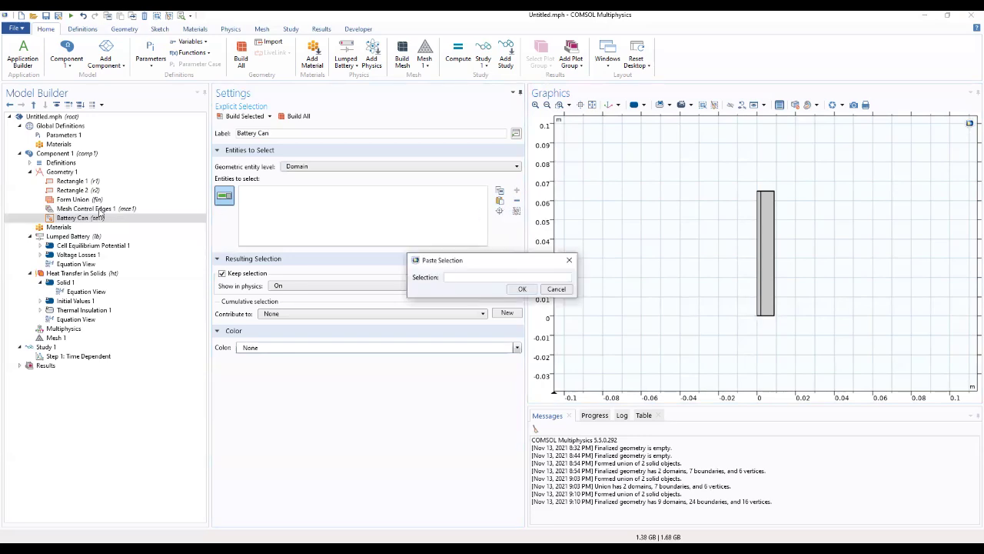
{"action": "left_click", "coordinate": [555, 289]}
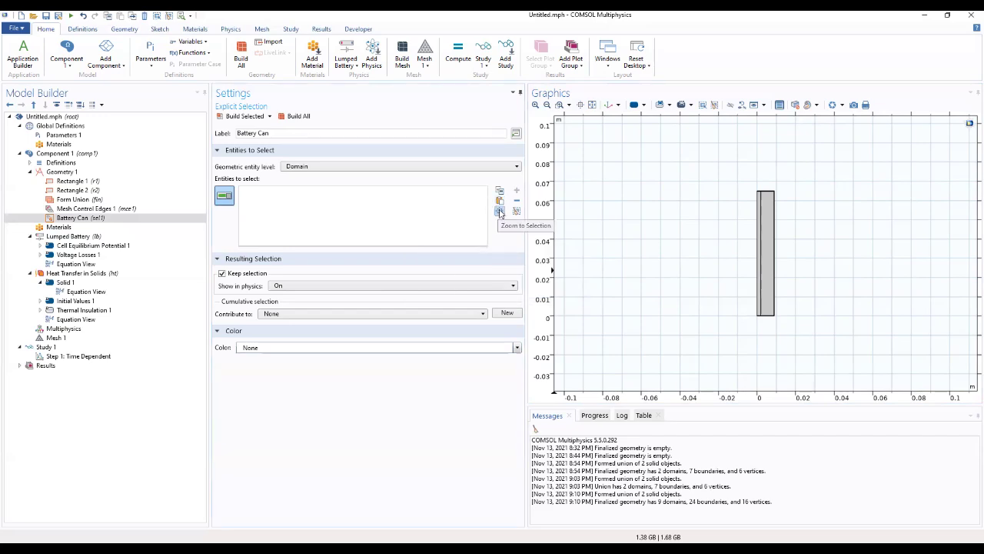
{"action": "left_click", "coordinate": [773, 234]}
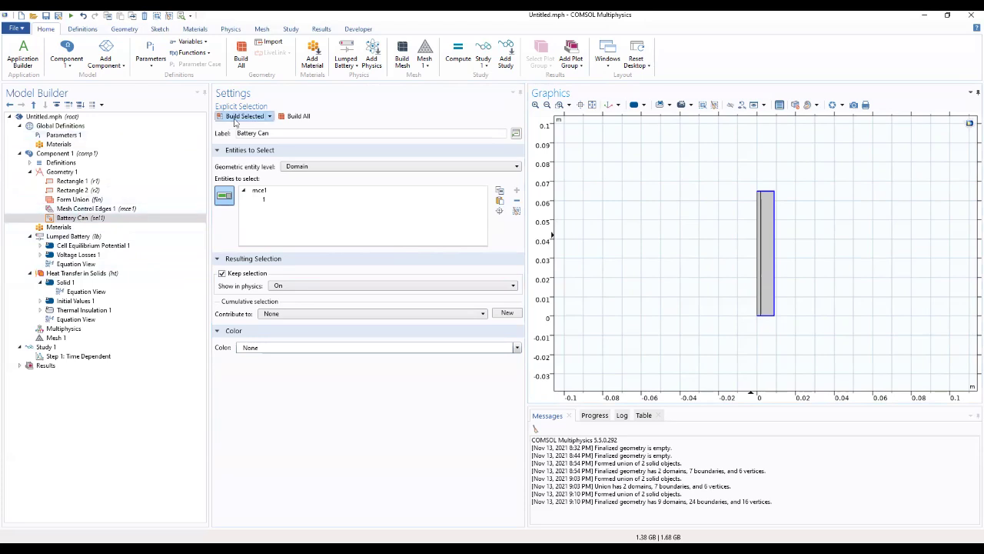
{"action": "left_click", "coordinate": [69, 218]}
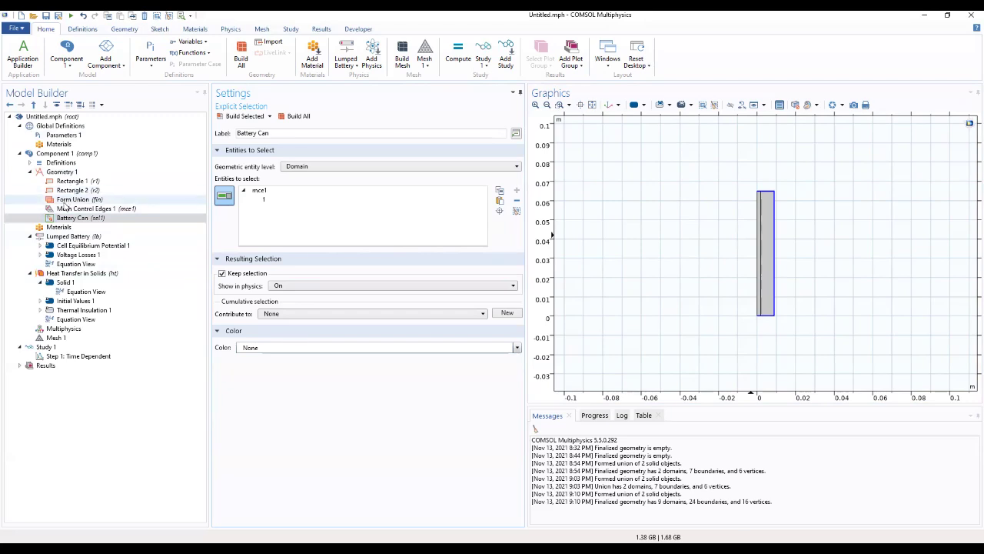
{"action": "right_click", "coordinate": [60, 173]}
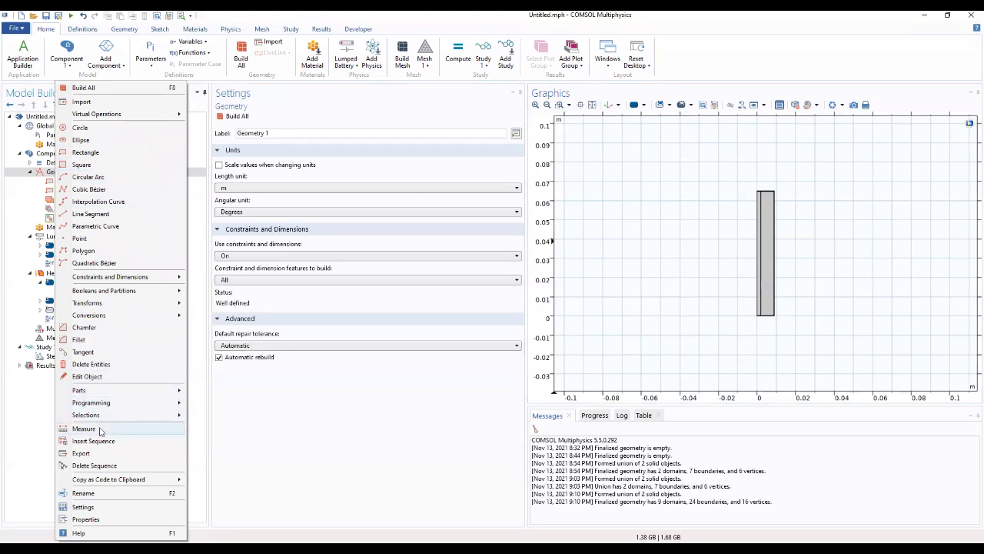
Add a second explicit selection and label it 'Active Battery Material'
{"action": "mouse_move", "coordinate": [117, 415]}
{"action": "left_click", "coordinate": [224, 272]}
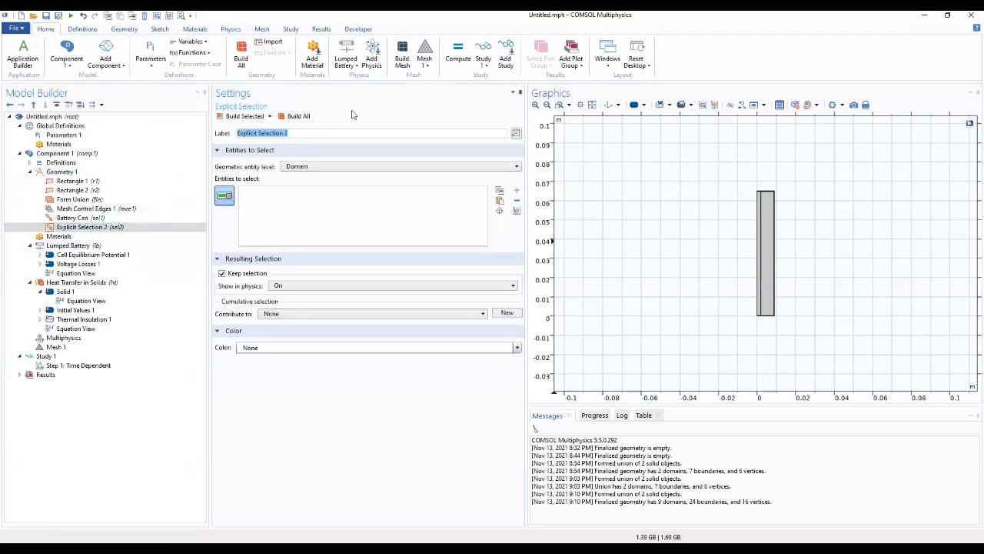
{"action": "type", "text": "Active Battery Mo"}
{"action": "key", "text": "BackSpace"}
Try adding domains, including entering domain 3 by number, which returns an unknown-objects error
{"action": "left_click", "coordinate": [772, 259]}
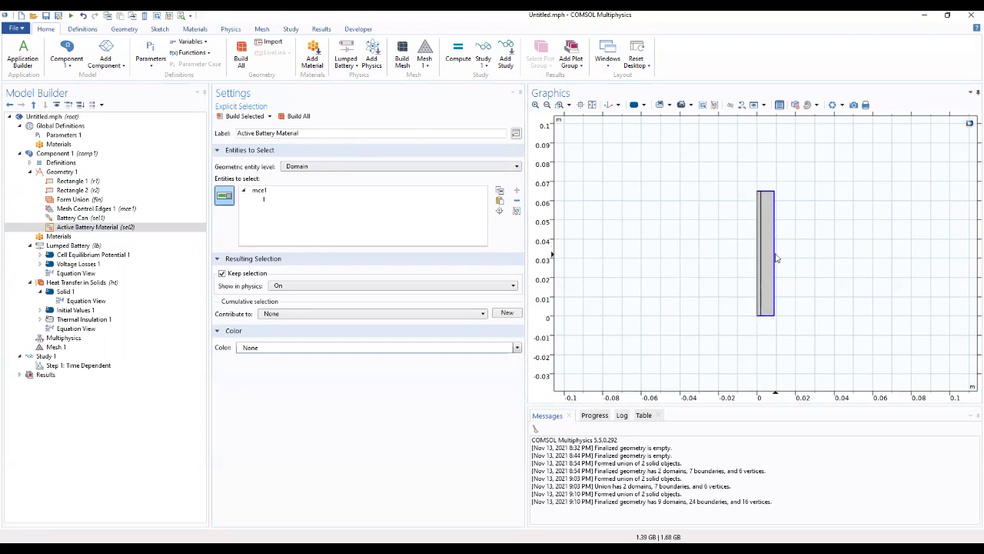
{"action": "left_click", "coordinate": [314, 201]}
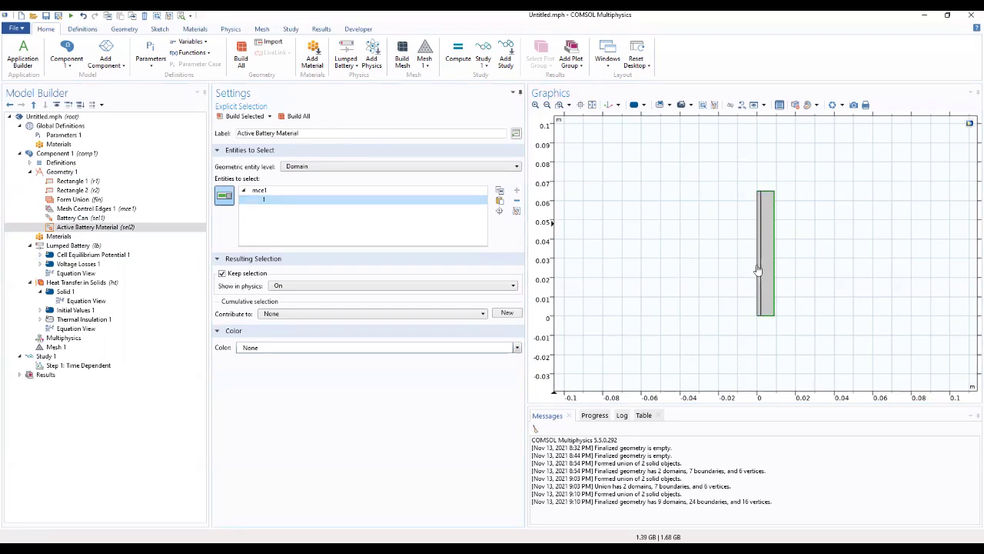
{"action": "left_click", "coordinate": [767, 317]}
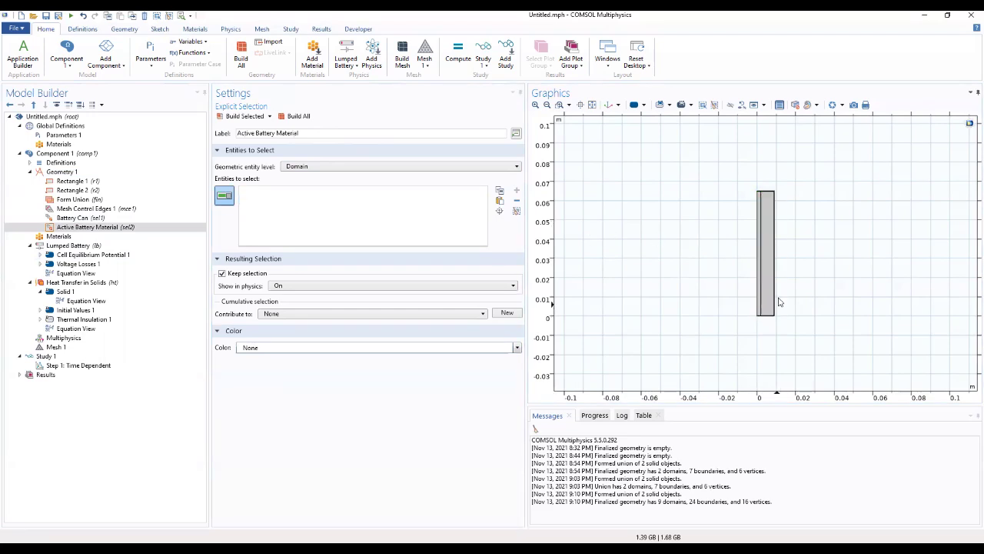
{"action": "left_click", "coordinate": [777, 299]}
{"action": "left_click", "coordinate": [291, 202]}
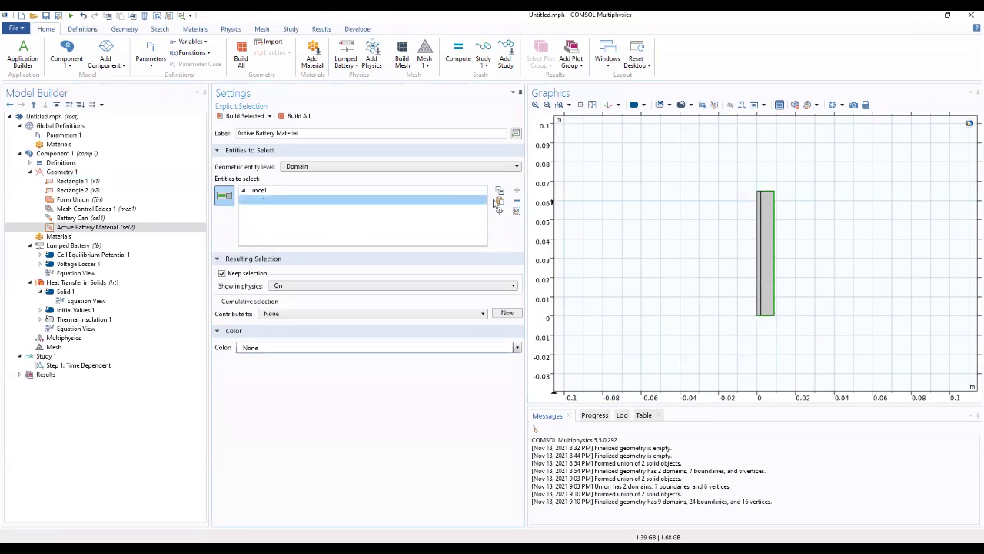
{"action": "left_click", "coordinate": [500, 201]}
{"action": "type", "text": "3"}
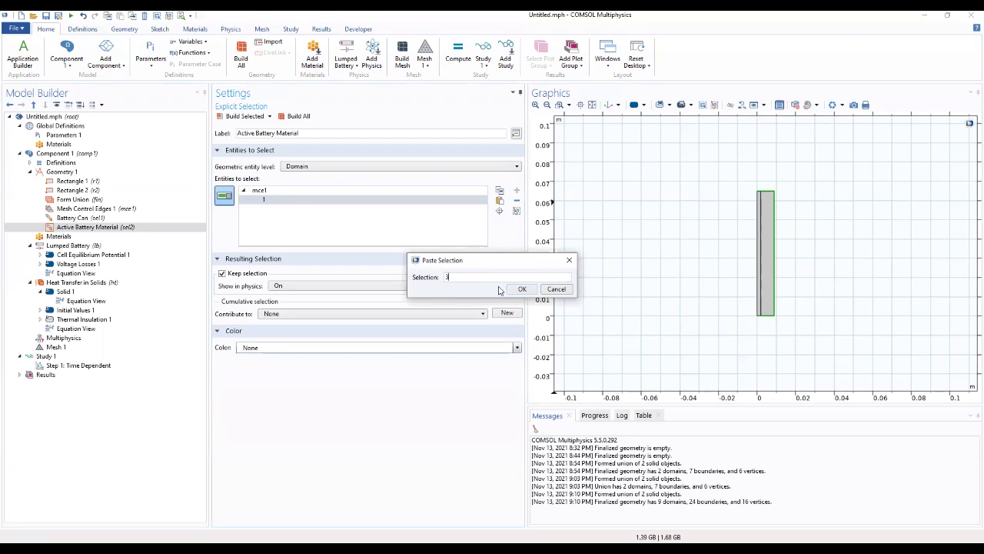
{"action": "left_click", "coordinate": [521, 289]}
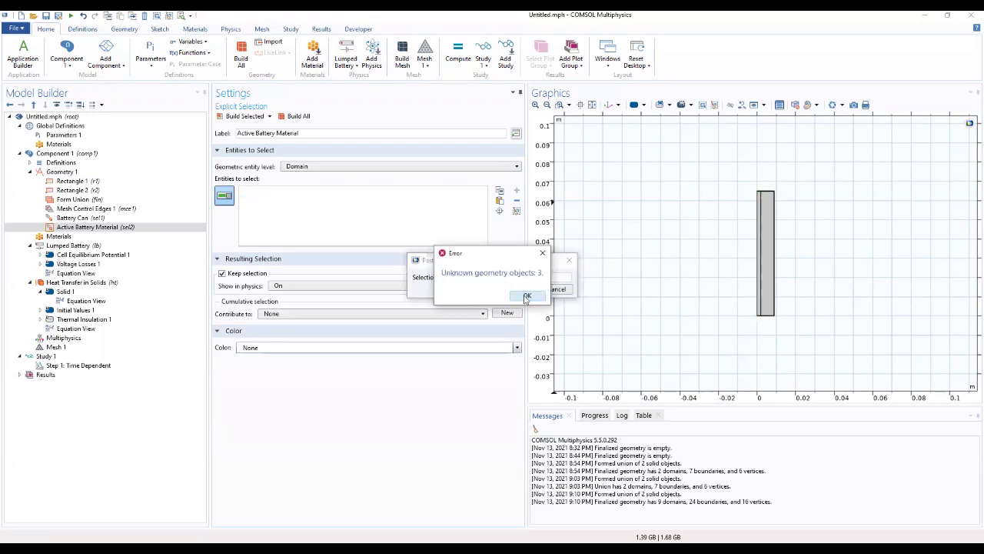
{"action": "left_click", "coordinate": [526, 296]}
{"action": "left_click", "coordinate": [523, 290]}
{"action": "key", "text": "Return"}
{"action": "left_click", "coordinate": [557, 289]}
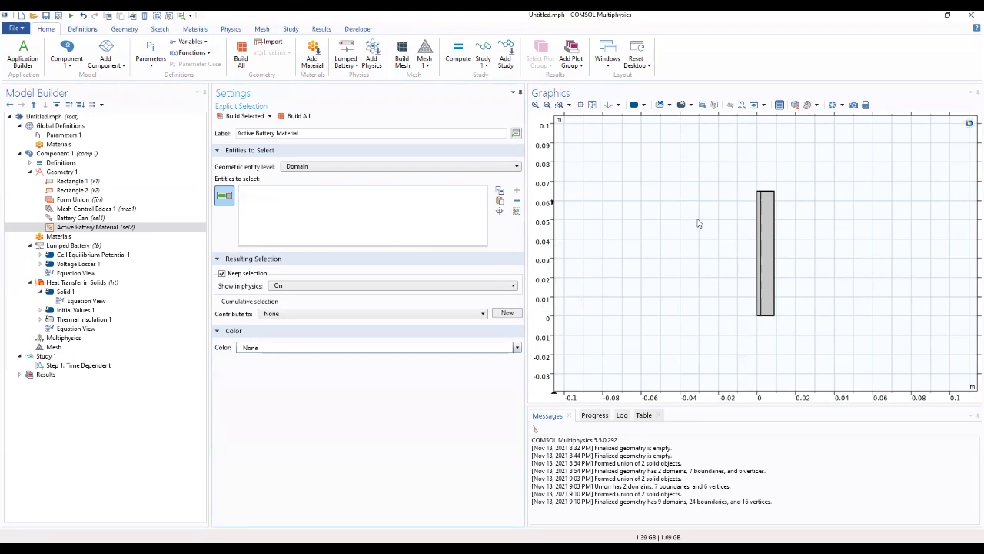
Toggle the rectangle, thin left strip and domain 1 in Graphics to identify each region
{"action": "left_click", "coordinate": [773, 229]}
{"action": "left_click", "coordinate": [761, 233]}
{"action": "left_click", "coordinate": [761, 233]}
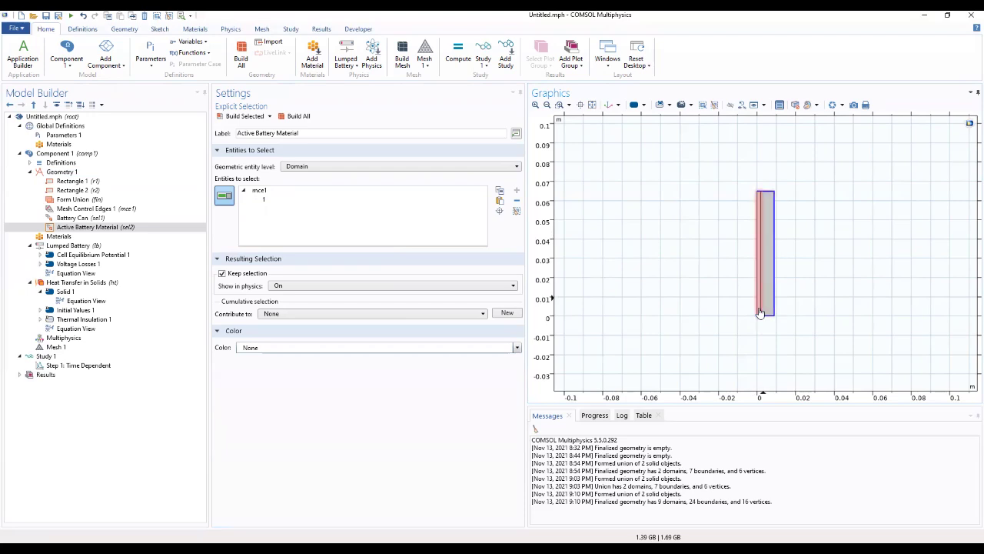
{"action": "left_click", "coordinate": [766, 313]}
{"action": "left_click", "coordinate": [774, 303]}
{"action": "left_click", "coordinate": [760, 194]}
{"action": "left_click", "coordinate": [761, 208]}
{"action": "left_click", "coordinate": [759, 214]}
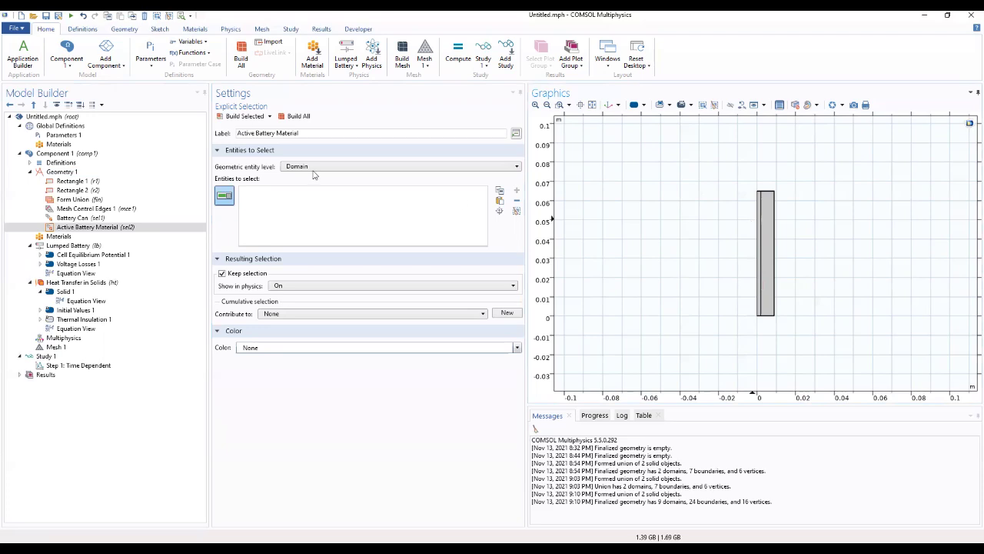
Confirm Battery Can keeps the can domain, then leave only domain 2 in Active Battery Material
{"action": "left_click", "coordinate": [79, 218]}
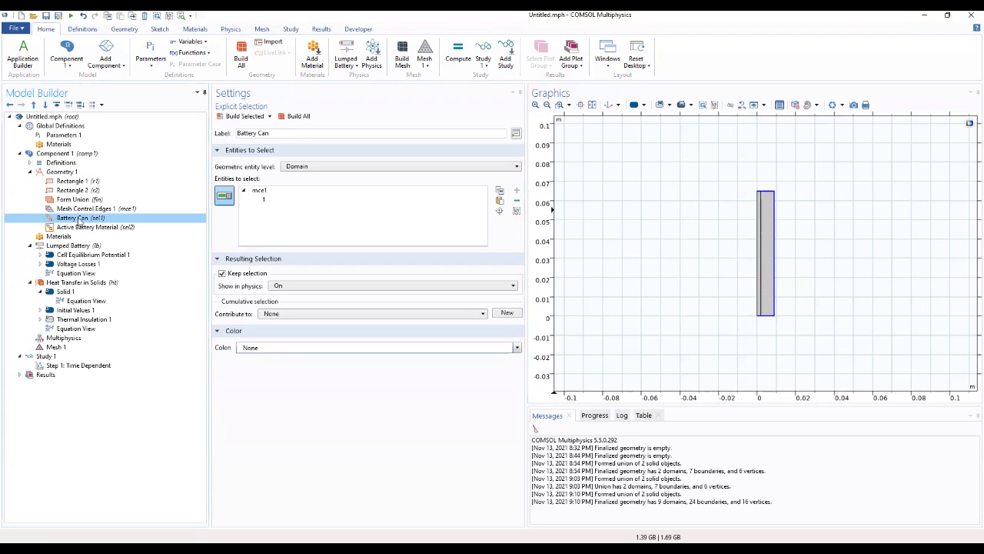
{"action": "left_click", "coordinate": [775, 263]}
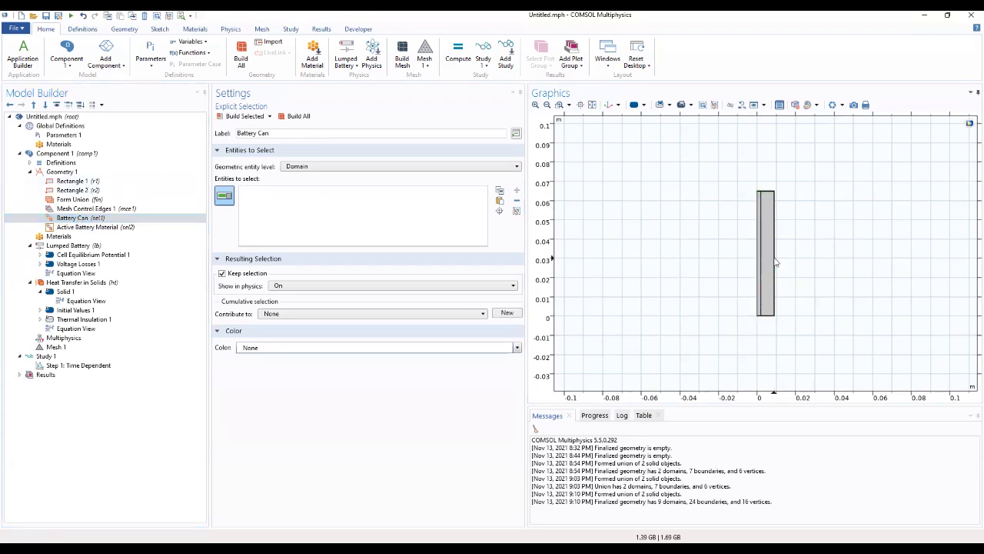
{"action": "left_click", "coordinate": [773, 266]}
{"action": "left_click", "coordinate": [66, 227]}
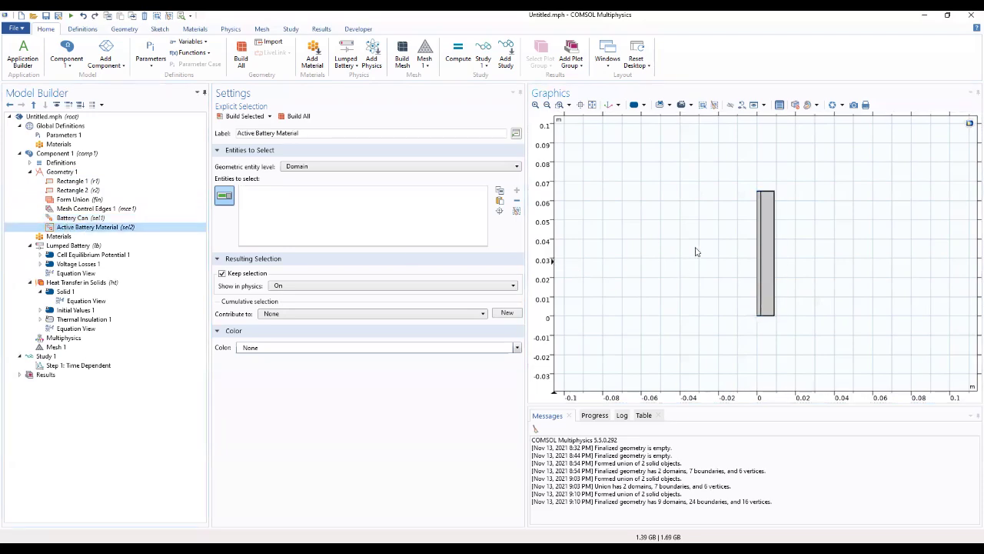
{"action": "left_click", "coordinate": [774, 259]}
{"action": "left_click", "coordinate": [761, 261]}
{"action": "left_click", "coordinate": [109, 228]}
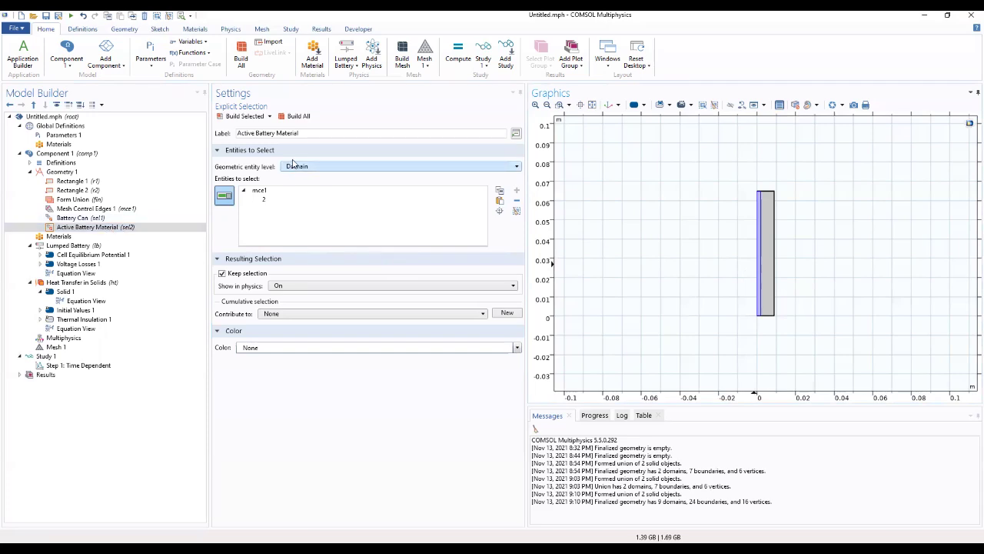
Relabel the domain 2 selection 'Mandrel', build it, and review the Battery Can selection
{"action": "left_click_drag", "start_coordinate": [306, 134], "coordinate": [214, 148]}
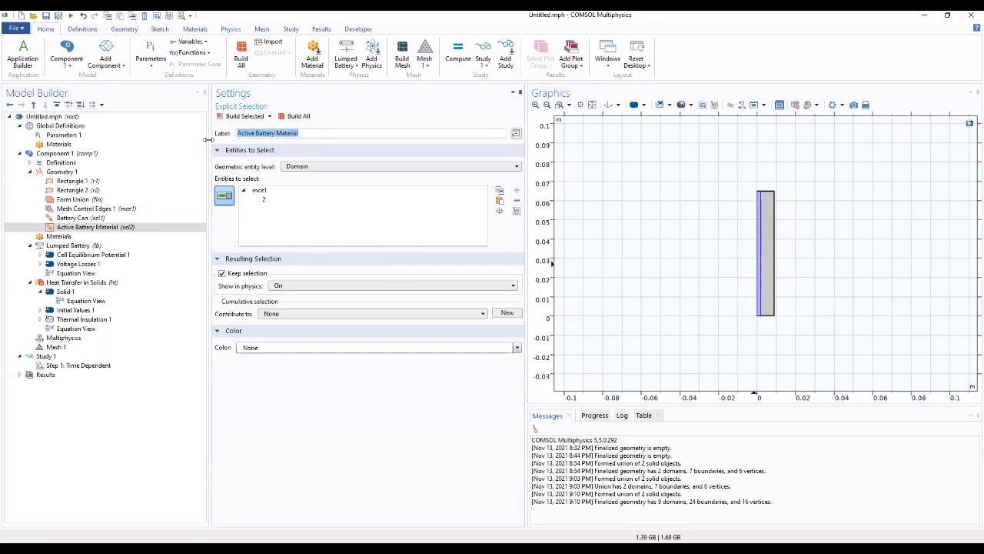
{"action": "type", "text": "M"}
{"action": "type", "text": "dre"}
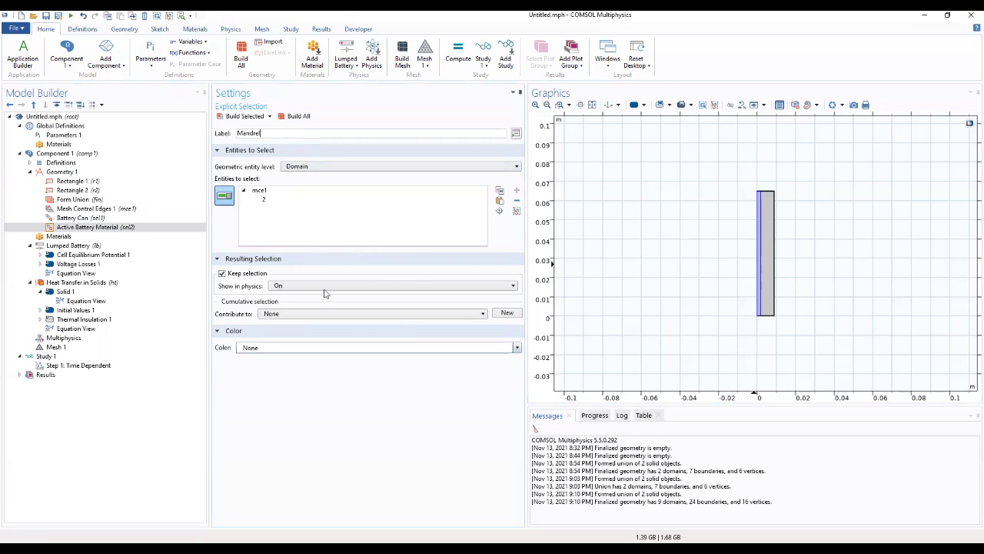
{"action": "left_click", "coordinate": [246, 117]}
{"action": "left_click", "coordinate": [112, 210]}
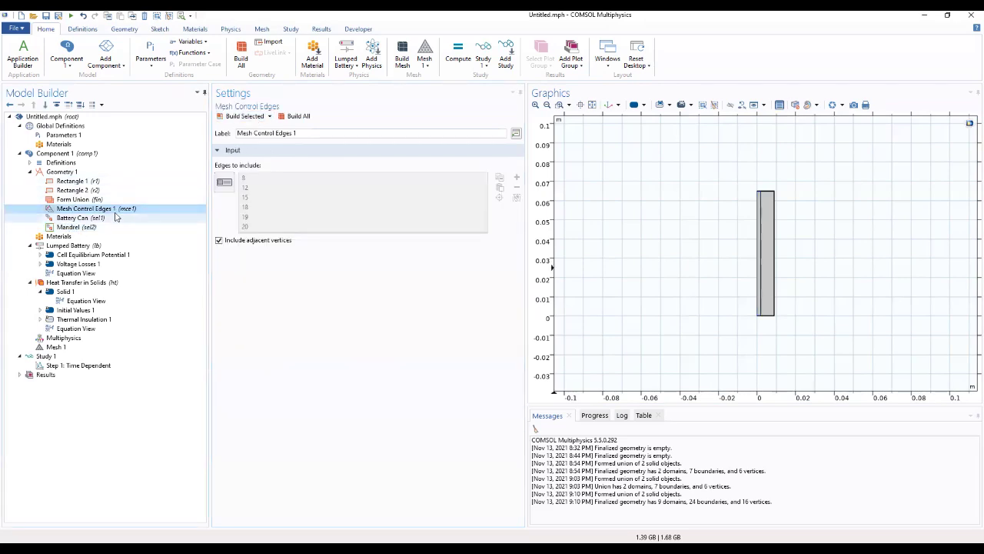
{"action": "left_click", "coordinate": [71, 227]}
{"action": "left_click", "coordinate": [73, 219]}
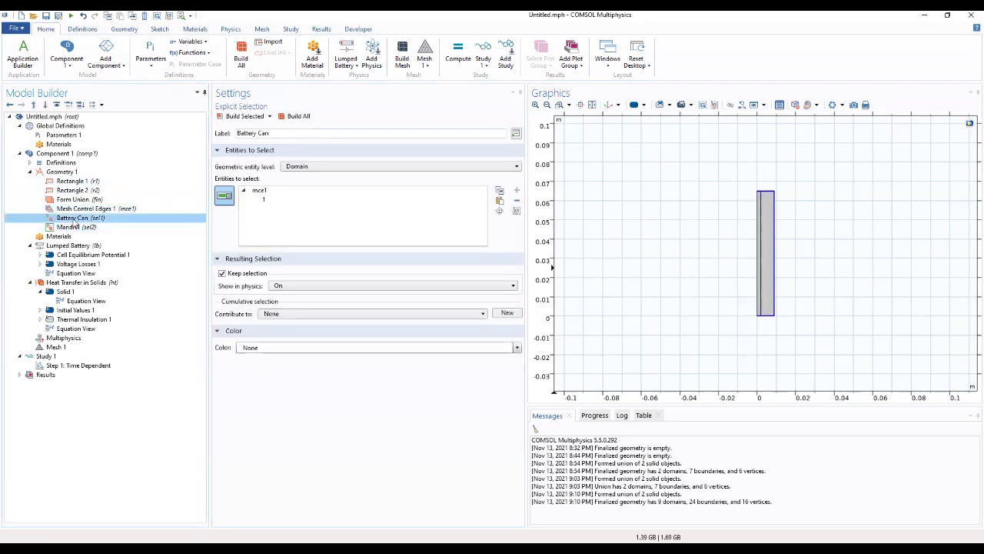
Add a new explicit selection under Geometry 1
{"action": "left_click", "coordinate": [77, 172]}
{"action": "right_click", "coordinate": [80, 174]}
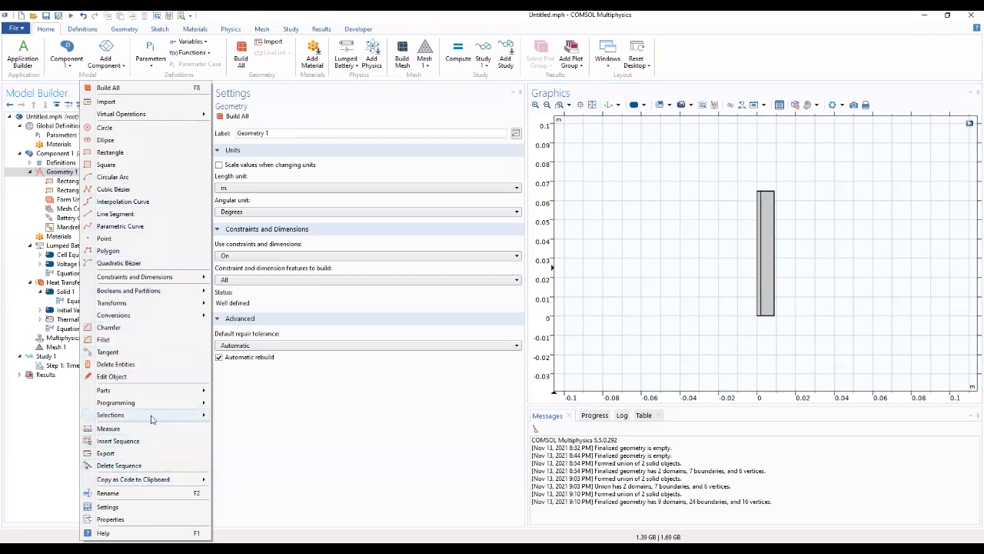
{"action": "mouse_move", "coordinate": [172, 419]}
{"action": "left_click", "coordinate": [247, 274]}
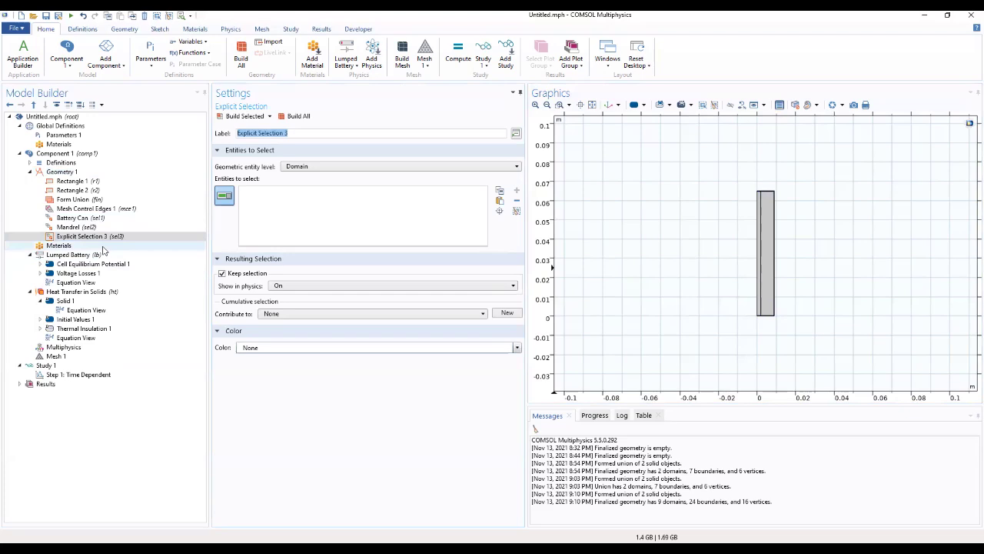
Toggle the thin left strip and rectangle domains on and off in the new selection
{"action": "left_click", "coordinate": [760, 233]}
{"action": "left_click", "coordinate": [760, 234]}
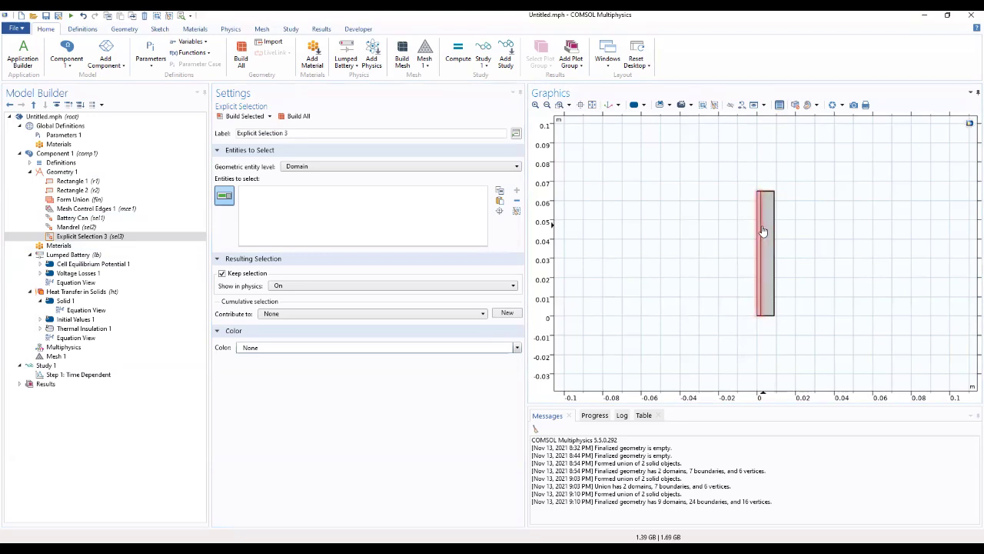
{"action": "left_click", "coordinate": [766, 195]}
{"action": "left_click", "coordinate": [758, 297]}
{"action": "left_click", "coordinate": [771, 318]}
{"action": "left_click", "coordinate": [770, 318]}
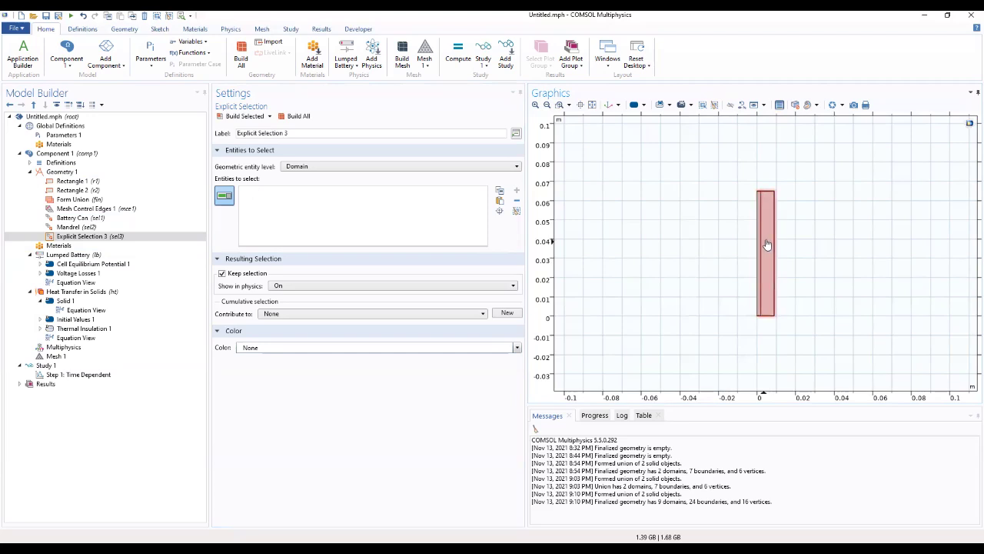
Zoom into the battery layers and select only the middle region, domain 3
{"action": "left_click", "coordinate": [536, 104]}
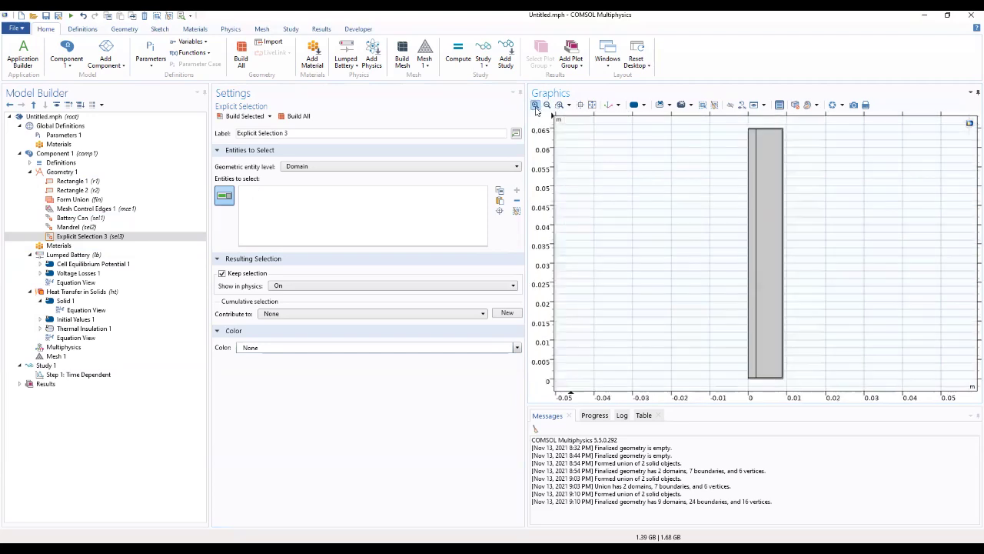
{"action": "left_click", "coordinate": [782, 193]}
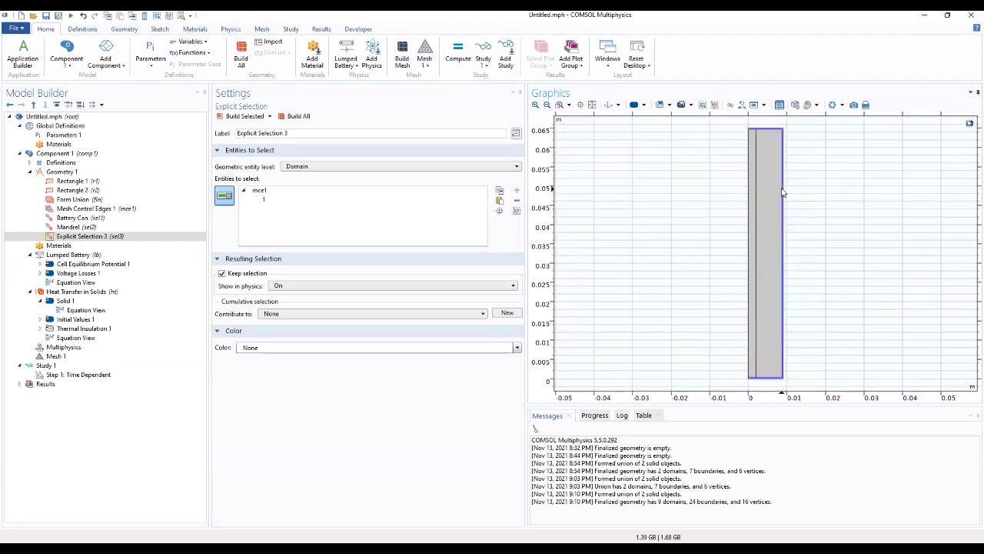
{"action": "left_click", "coordinate": [535, 105]}
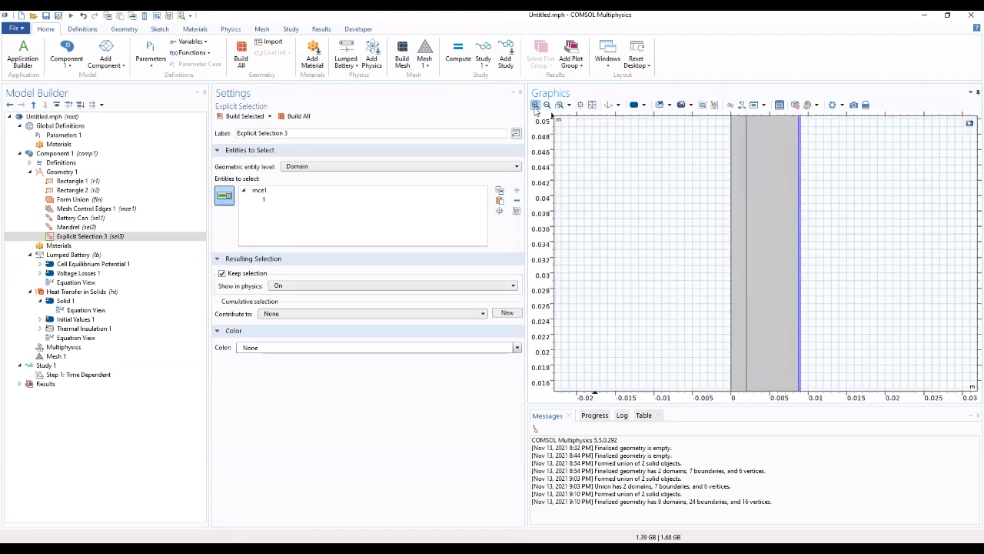
{"action": "left_click", "coordinate": [800, 205]}
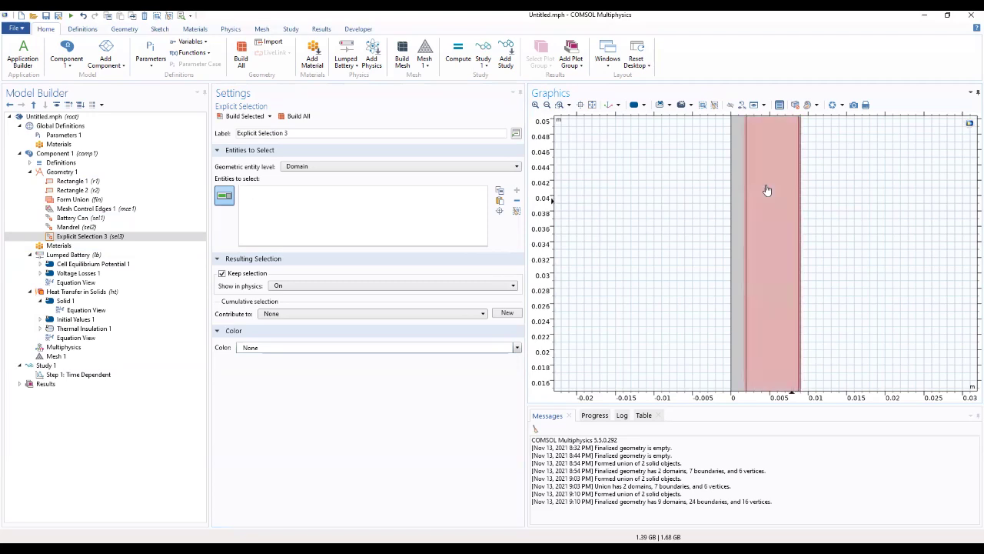
{"action": "left_click", "coordinate": [536, 105]}
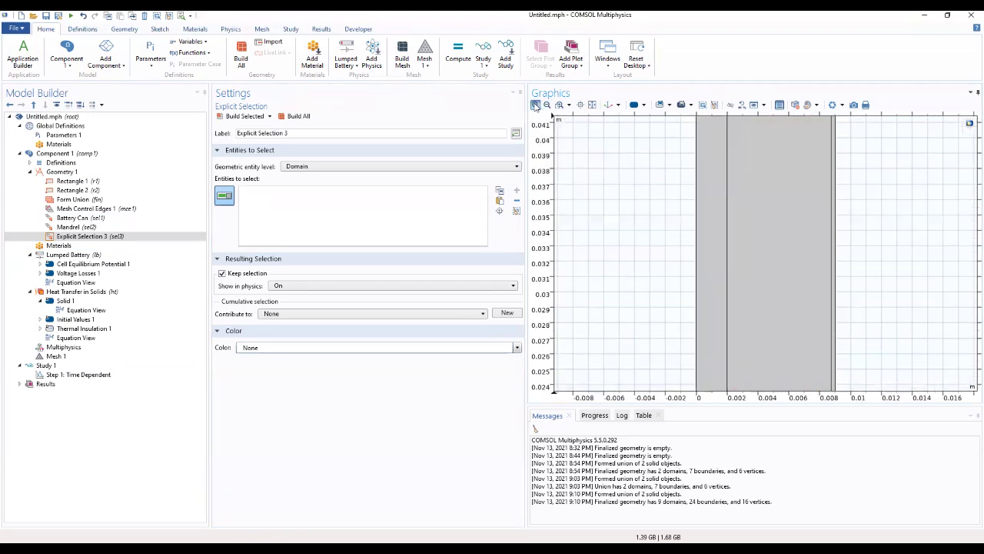
{"action": "left_click", "coordinate": [536, 104]}
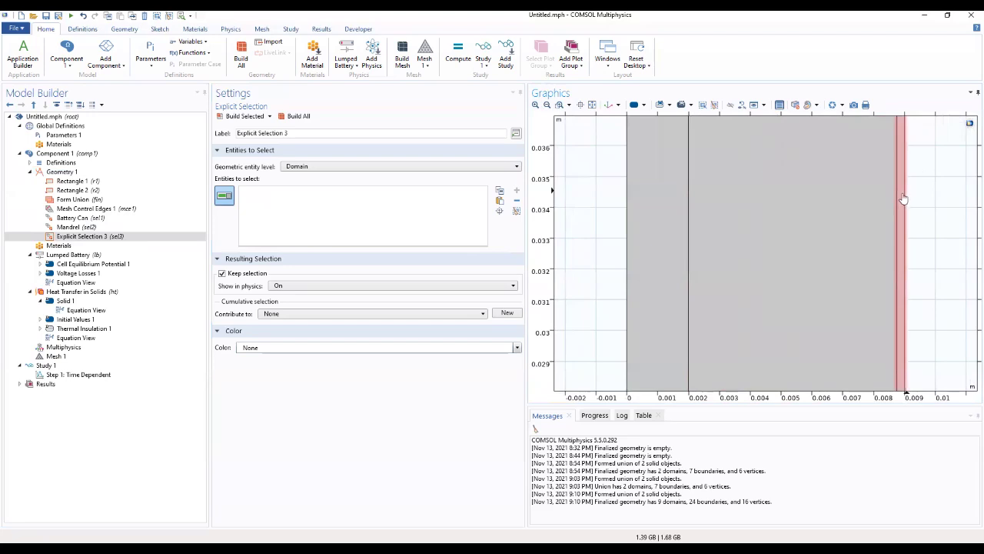
{"action": "left_click", "coordinate": [684, 221]}
{"action": "left_click", "coordinate": [686, 221]}
{"action": "left_click", "coordinate": [714, 217]}
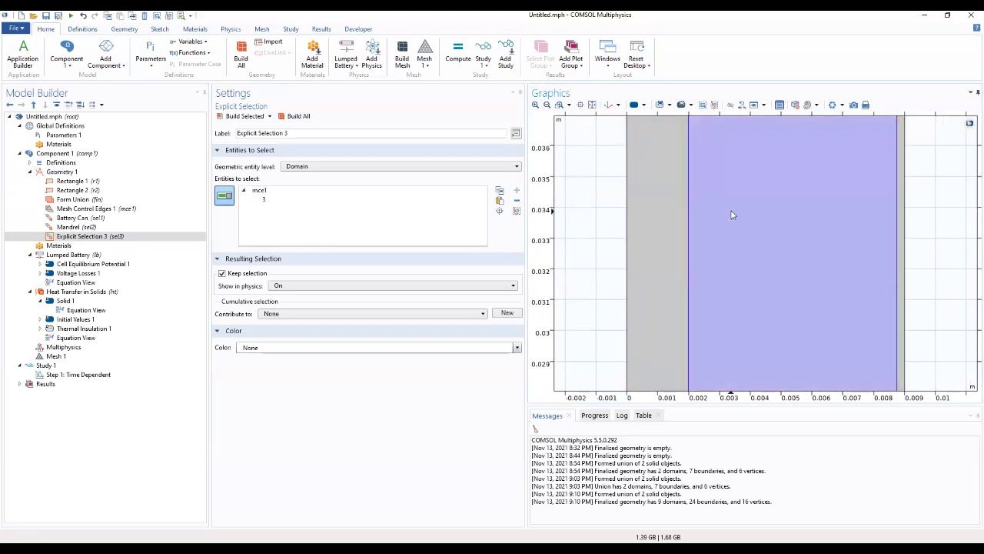
{"action": "left_click", "coordinate": [549, 107]}
{"action": "left_click", "coordinate": [548, 107]}
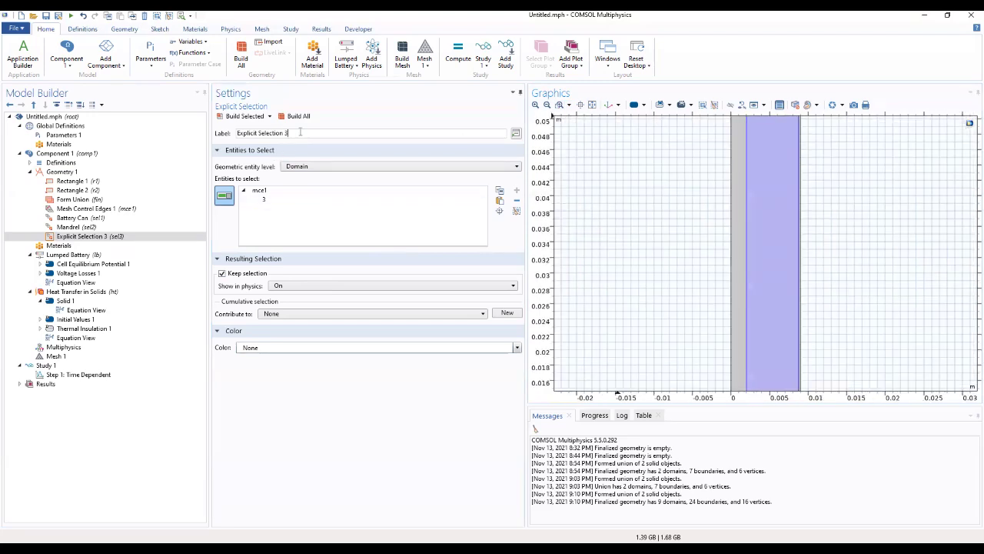
Label it 'Active Battery Material', build, fit the geometry, and expand component Definitions
{"action": "left_click_drag", "start_coordinate": [300, 133], "coordinate": [235, 139]}
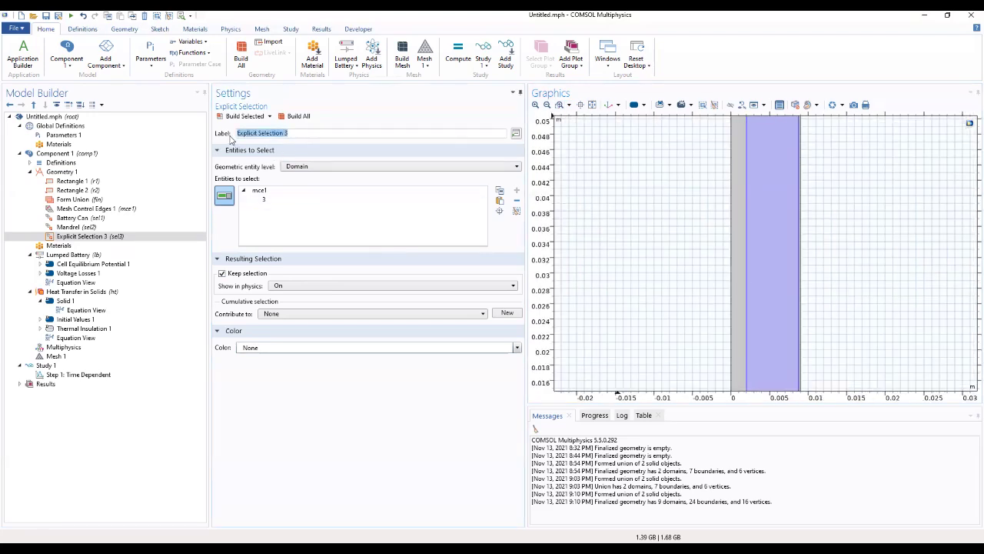
{"action": "type", "text": "Active Batteryu"}
{"action": "key", "text": "BackSpace"}
{"action": "type", "text": "Material"}
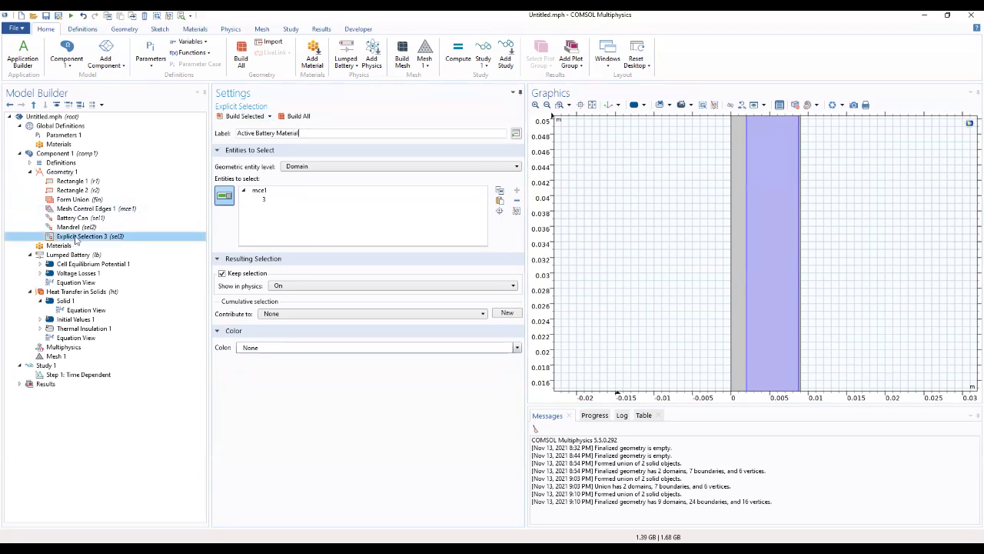
{"action": "left_click", "coordinate": [297, 118]}
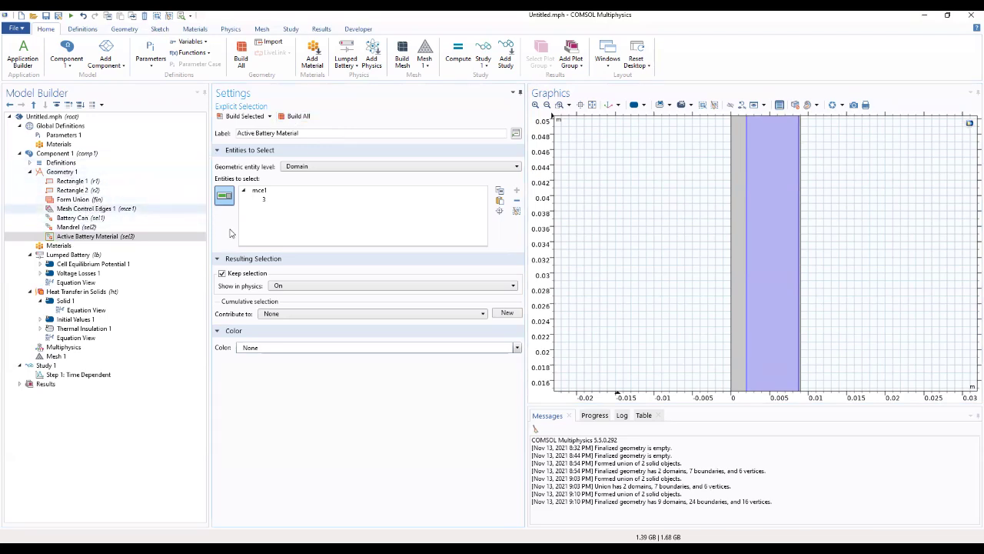
{"action": "left_click", "coordinate": [593, 106]}
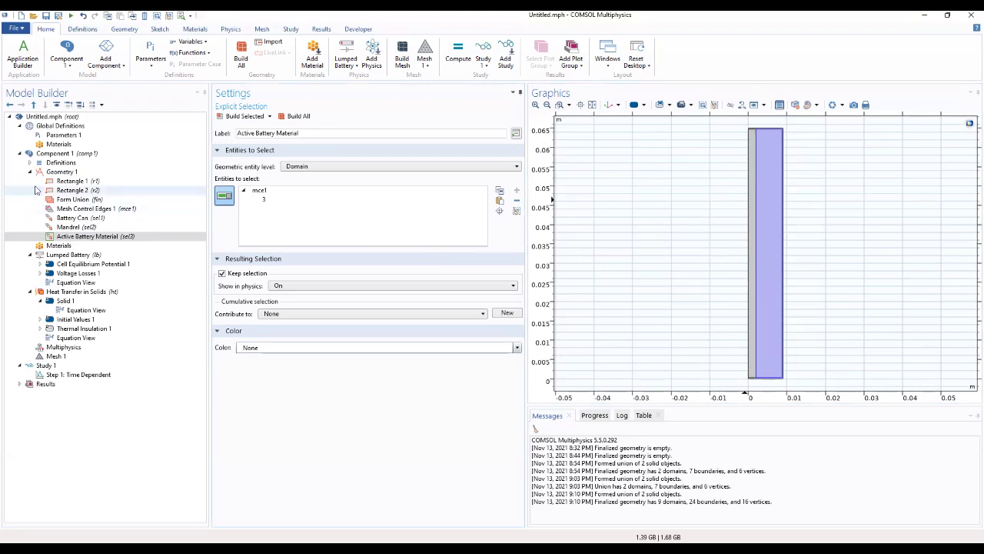
{"action": "left_click", "coordinate": [29, 163]}
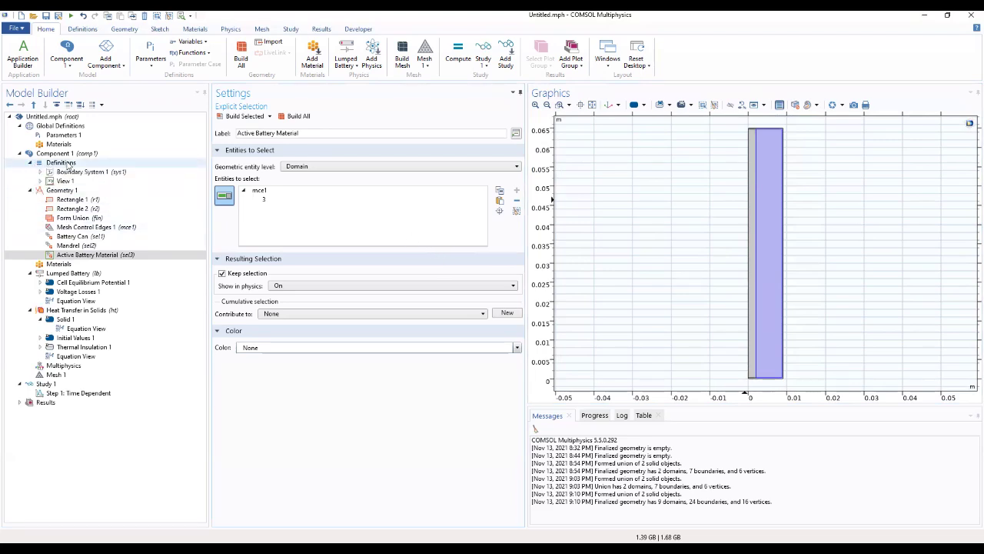
{"action": "left_click", "coordinate": [68, 163]}
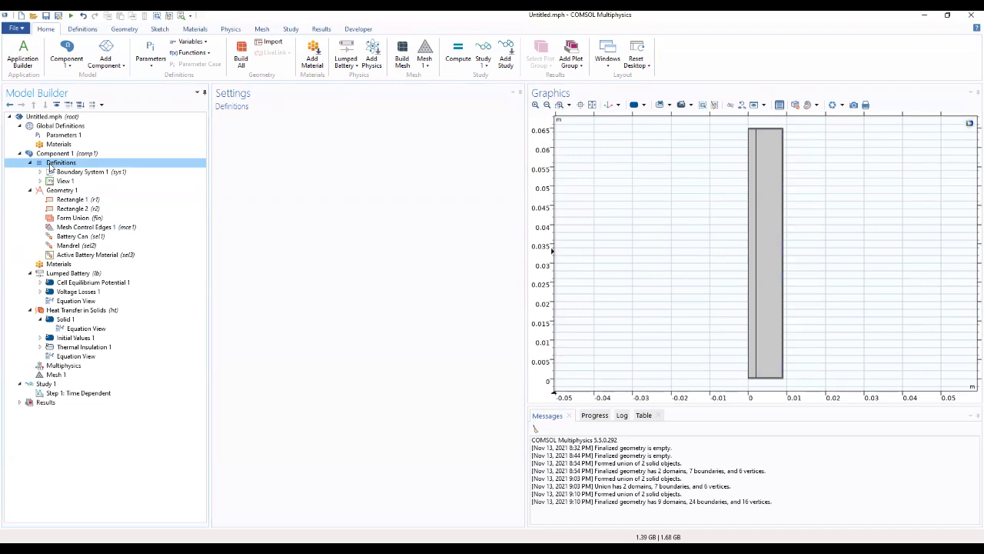
Add Variables 1 defining Iapp as lb.1C*7.5*(wv1(t/1[s]))*(t<1500)
{"action": "right_click", "coordinate": [51, 164]}
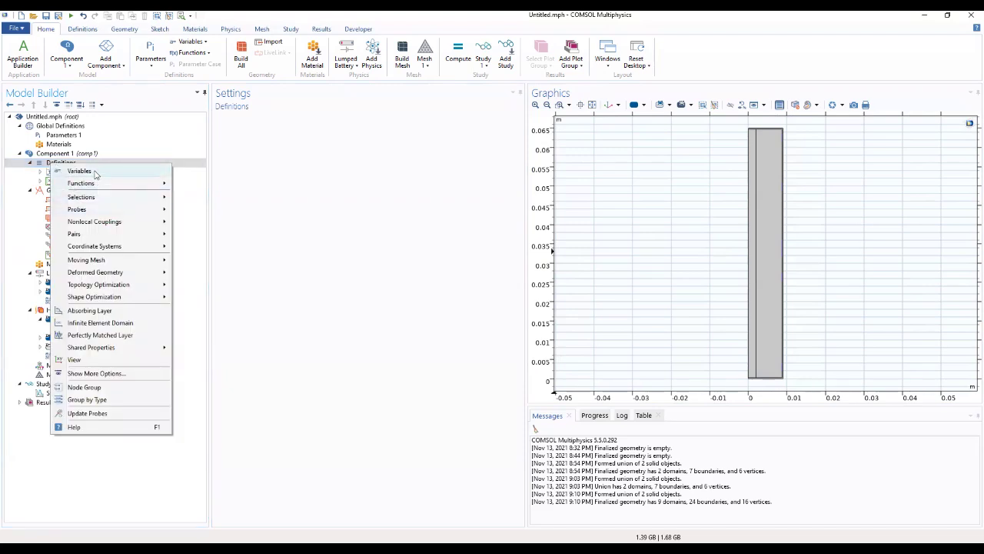
{"action": "left_click", "coordinate": [84, 172]}
{"action": "left_click", "coordinate": [239, 223]}
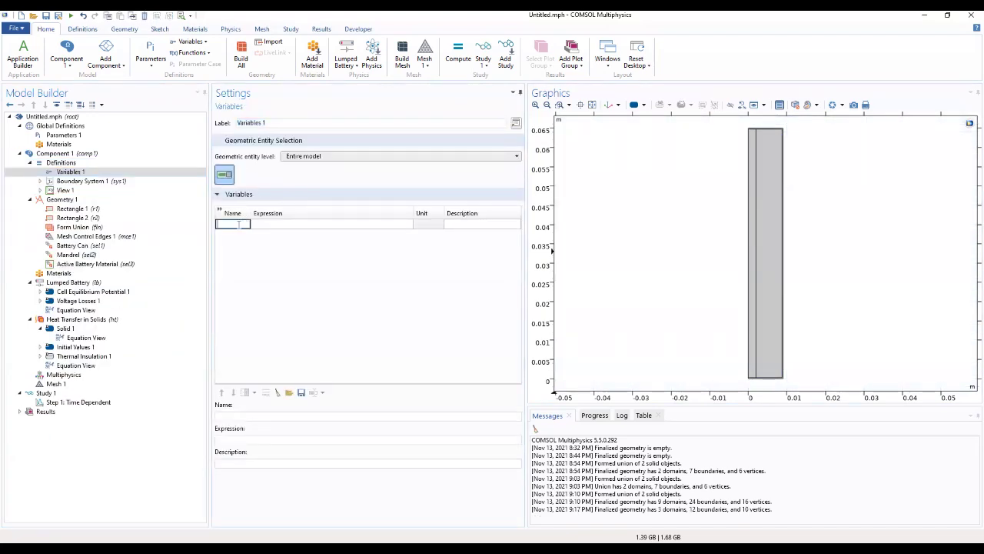
{"action": "type", "text": "Iapp"}
{"action": "left_click", "coordinate": [293, 225]}
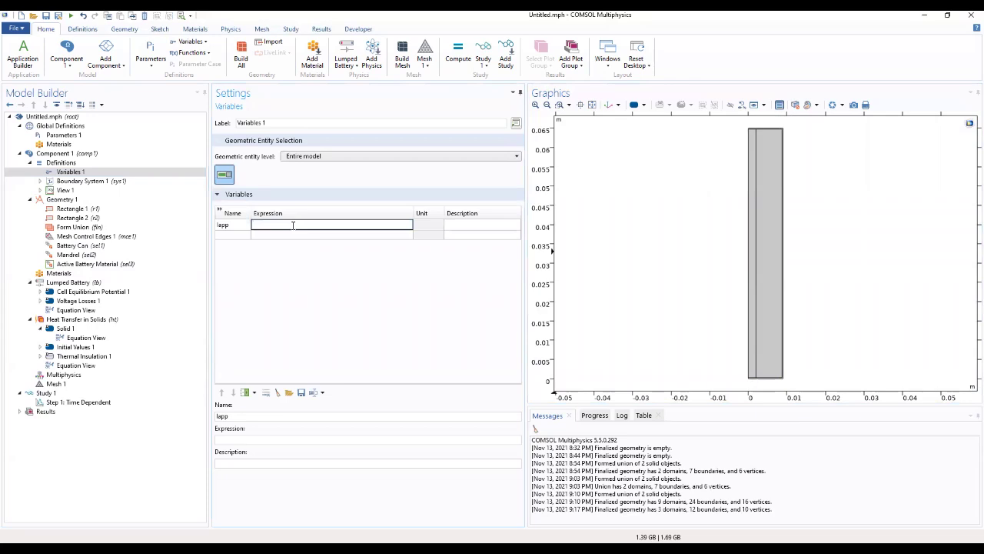
{"action": "type", "text": "I"}
{"action": "type", "text": ".5"}
{"action": "type", "text": "^(w"}
{"action": "type", "text": "/"}
{"action": "type", "text": "1"}
{"action": "type", "text": "0"}
{"action": "type", "text": "1"}
{"action": "type", "text": ")"}
{"action": "type", "text": "]"}
{"action": "type", "text": "(t"}
{"action": "type", "text": "<1500"}
{"action": "type", "text": ")"}
{"action": "left_click", "coordinate": [460, 224]}
{"action": "mouse_move", "coordinate": [326, 224]}
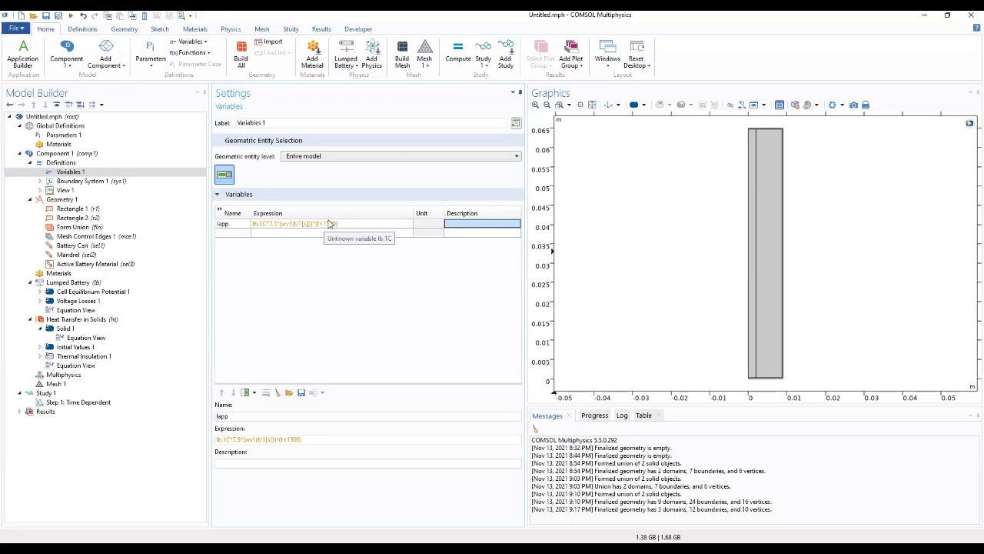
Edit the leading characters of the Iapp expression
{"action": "left_click", "coordinate": [256, 224]}
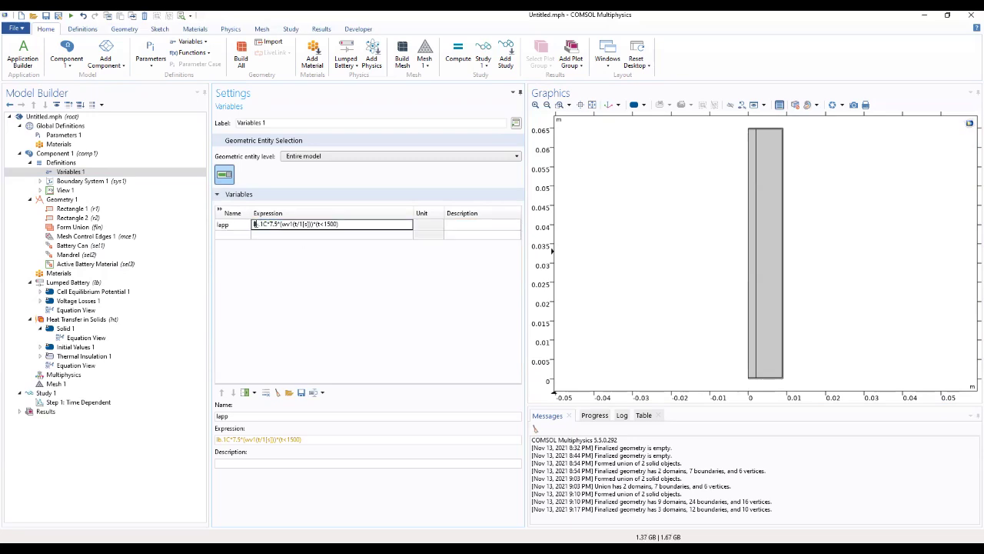
{"action": "key", "text": "Delete"}
{"action": "type", "text": "l"}
{"action": "key", "text": "BackSpace"}
{"action": "type", "text": "l"}
{"action": "left_click", "coordinate": [257, 238]}
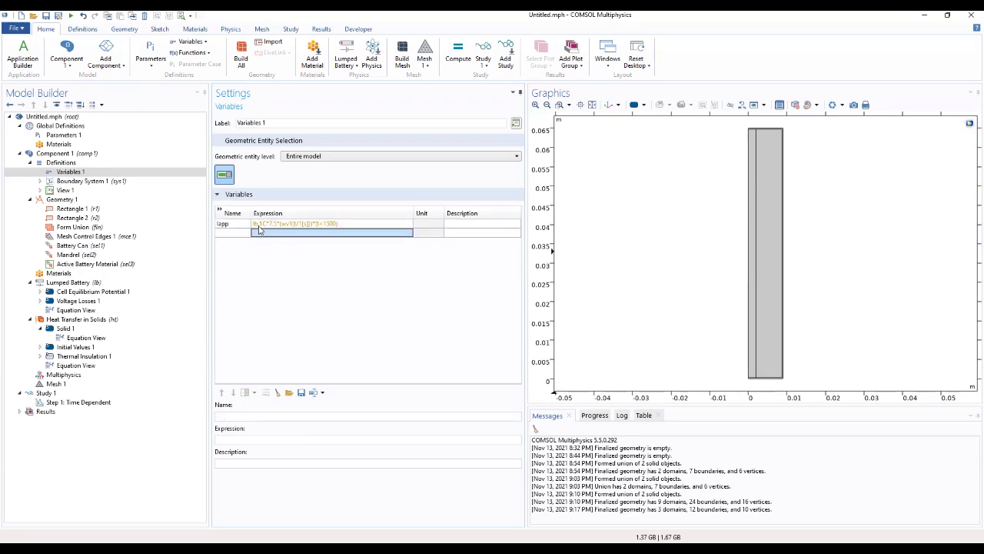
{"action": "left_click", "coordinate": [254, 223]}
{"action": "left_click", "coordinate": [254, 224]}
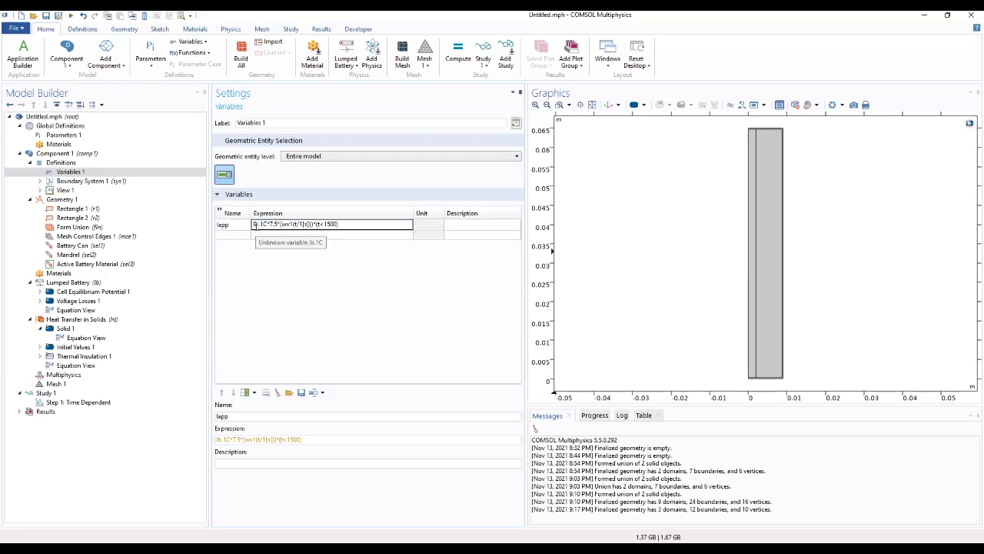
{"action": "key", "text": "Delete"}
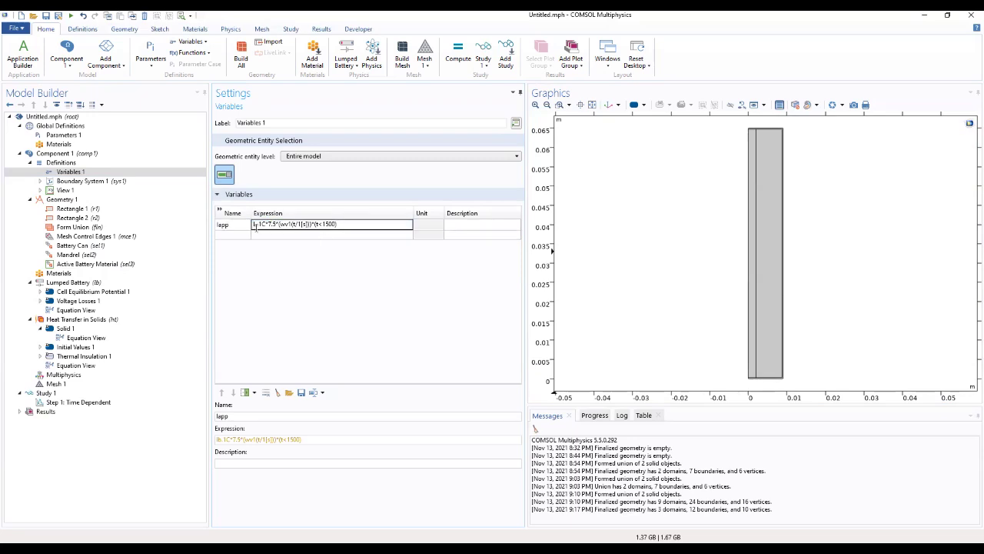
{"action": "type", "text": "("}
{"action": "left_click", "coordinate": [284, 234]}
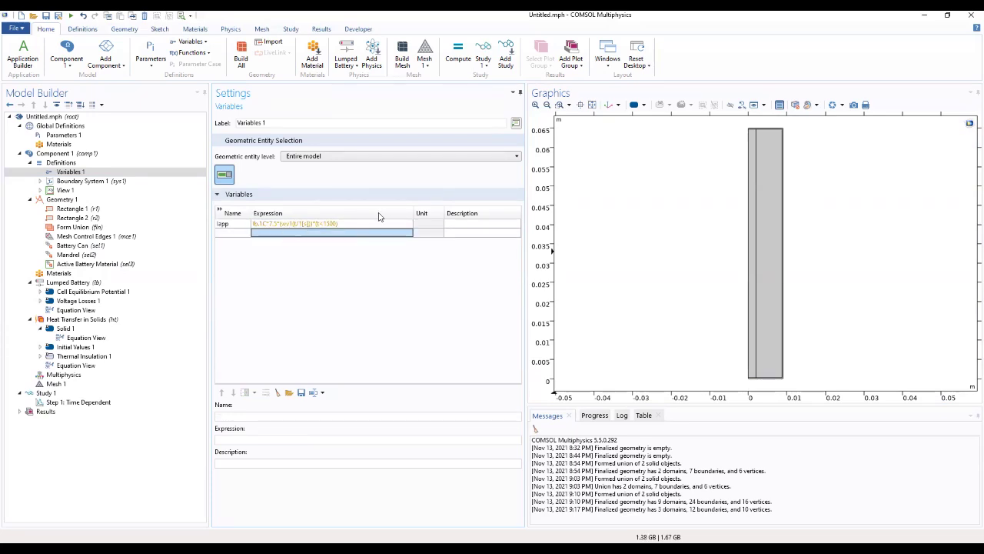
Give Iapp the description 'Applied' and display the Parameters 1 table
{"action": "left_click", "coordinate": [452, 223]}
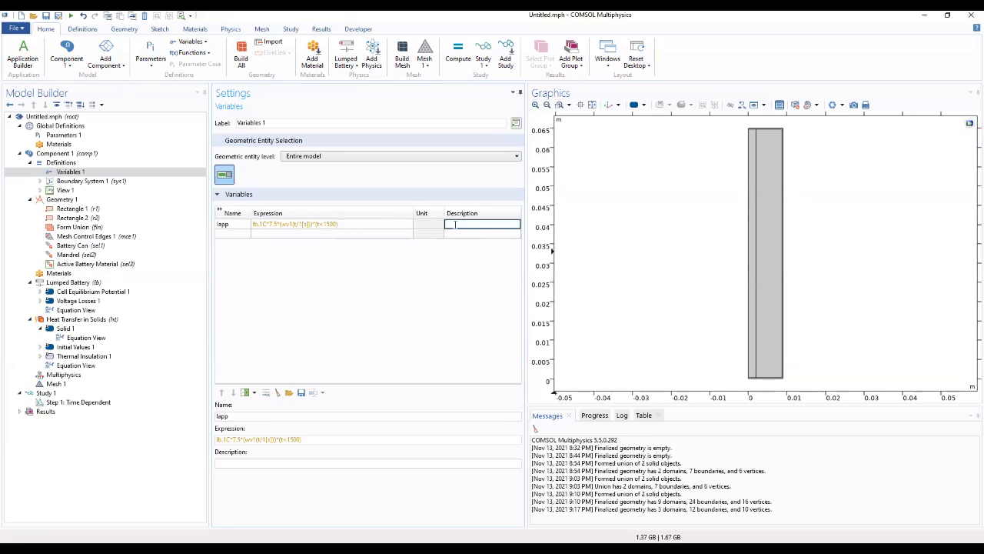
{"action": "type", "text": "Applied"}
{"action": "left_click", "coordinate": [350, 233]}
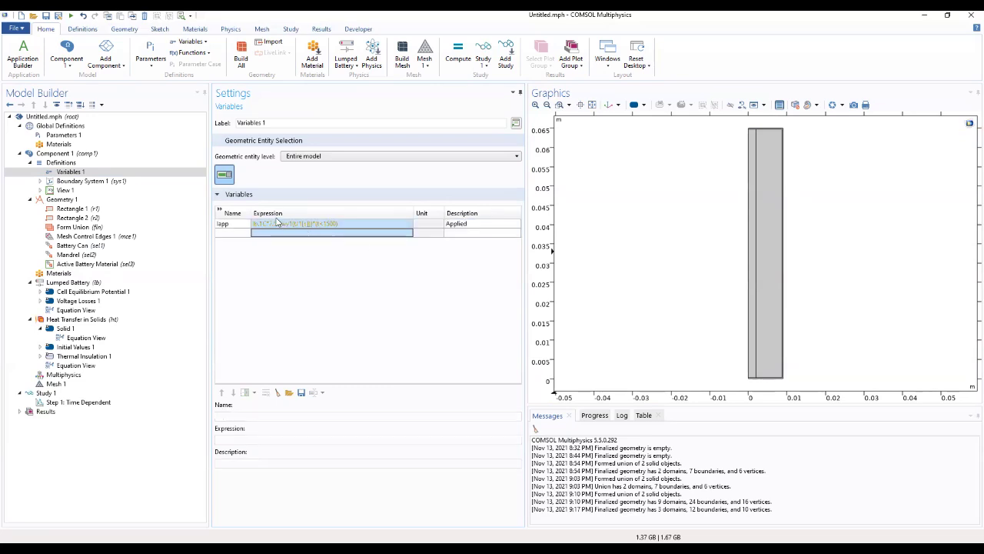
{"action": "left_click", "coordinate": [277, 223]}
{"action": "left_click", "coordinate": [63, 134]}
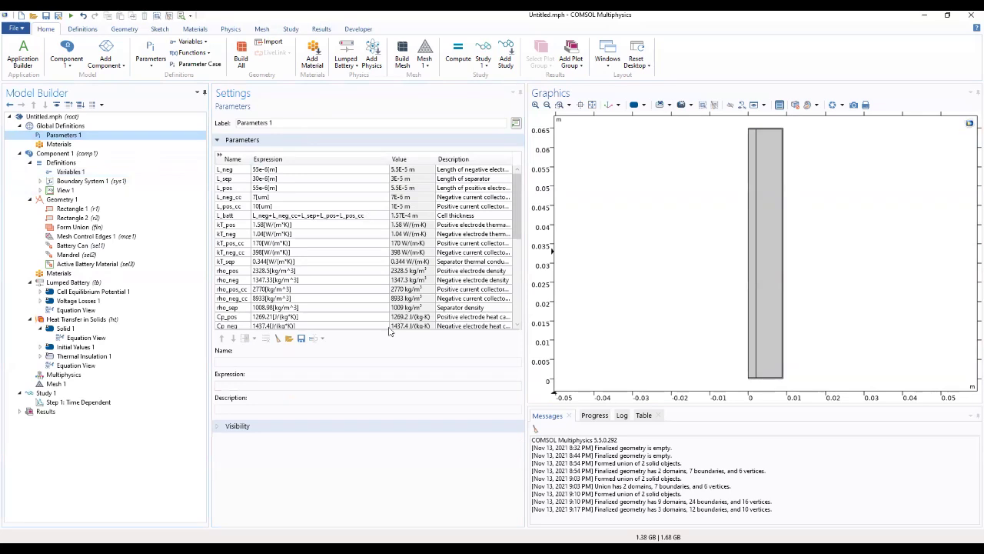
Enlarge and scroll the Parameters 1 table to review all parameter names
{"action": "left_click_drag", "start_coordinate": [386, 329], "coordinate": [371, 517]}
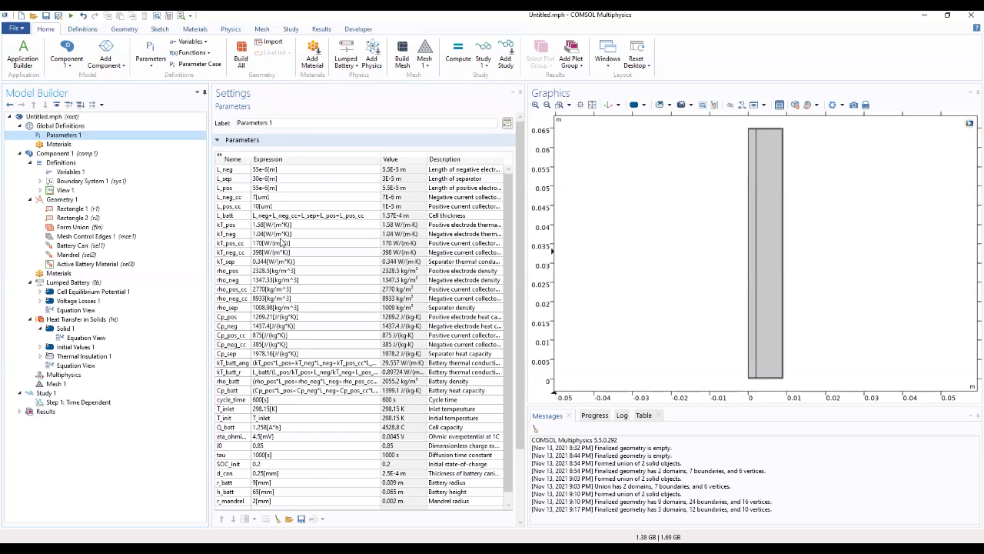
{"action": "scroll", "coordinate": [269, 425], "scroll_direction": "down", "scroll_amount": 3}
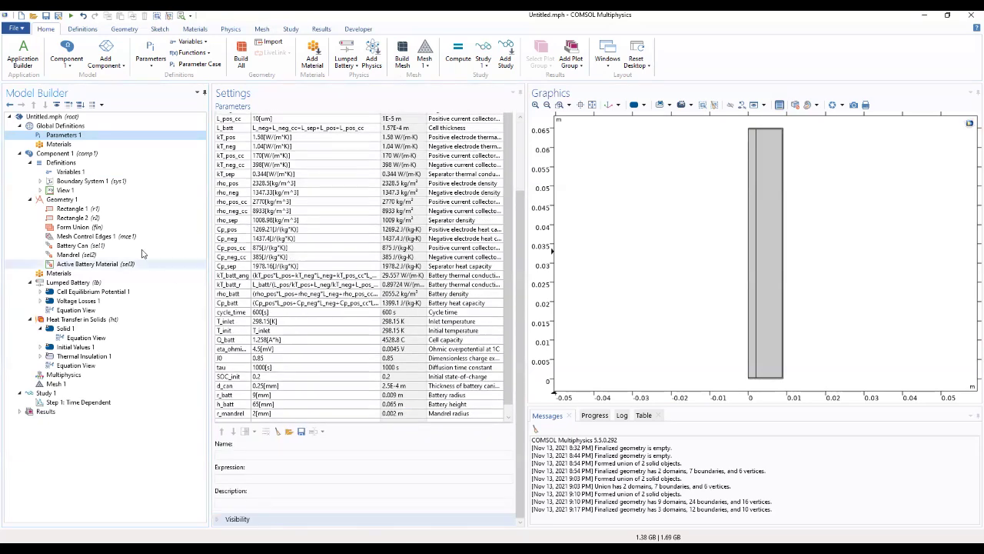
{"action": "left_click", "coordinate": [71, 172]}
Correct the Iapp expression to lb.I_1C*7.5*(wv1(t/1[s]))*(t<1500) so it resolves in A
{"action": "left_click", "coordinate": [255, 222]}
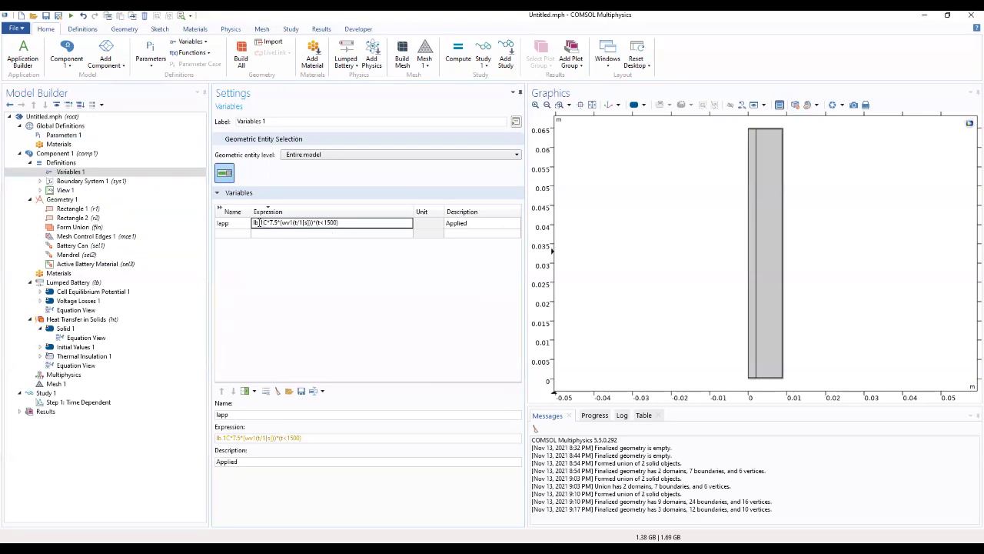
{"action": "left_click", "coordinate": [261, 222]}
{"action": "type", "text": "_"}
{"action": "key", "text": "ctrl+a"}
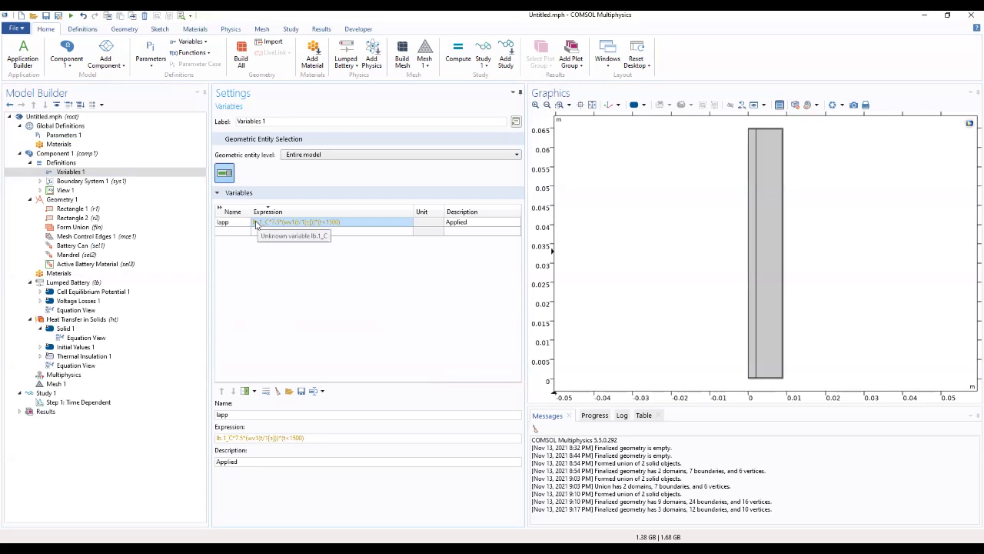
{"action": "left_click", "coordinate": [256, 223]}
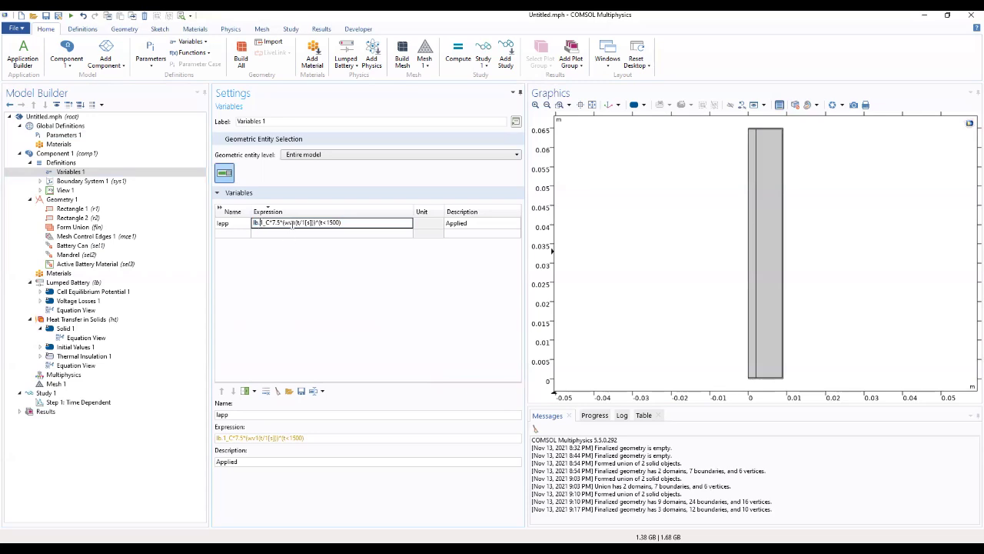
{"action": "key", "text": "Delete"}
{"action": "type", "text": "I"}
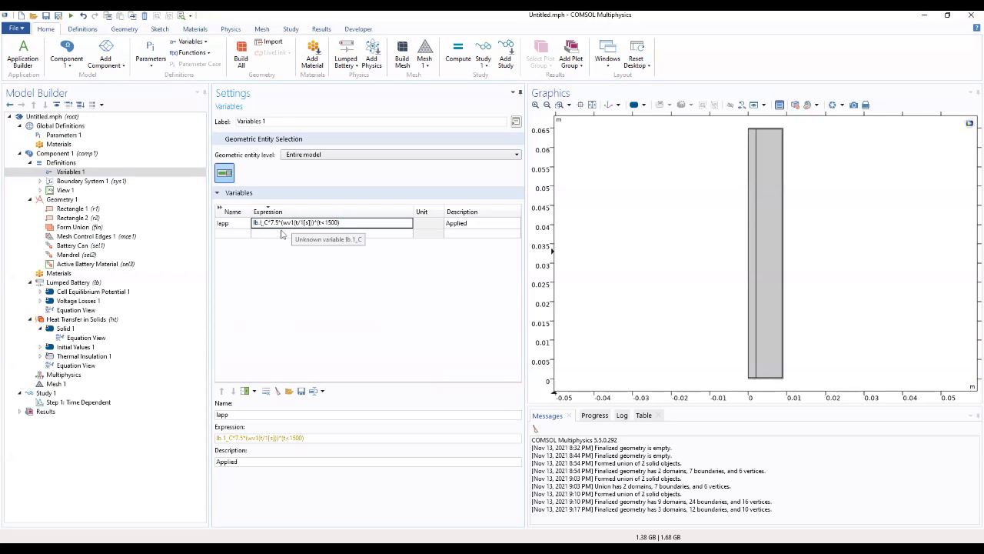
{"action": "key", "text": "Return"}
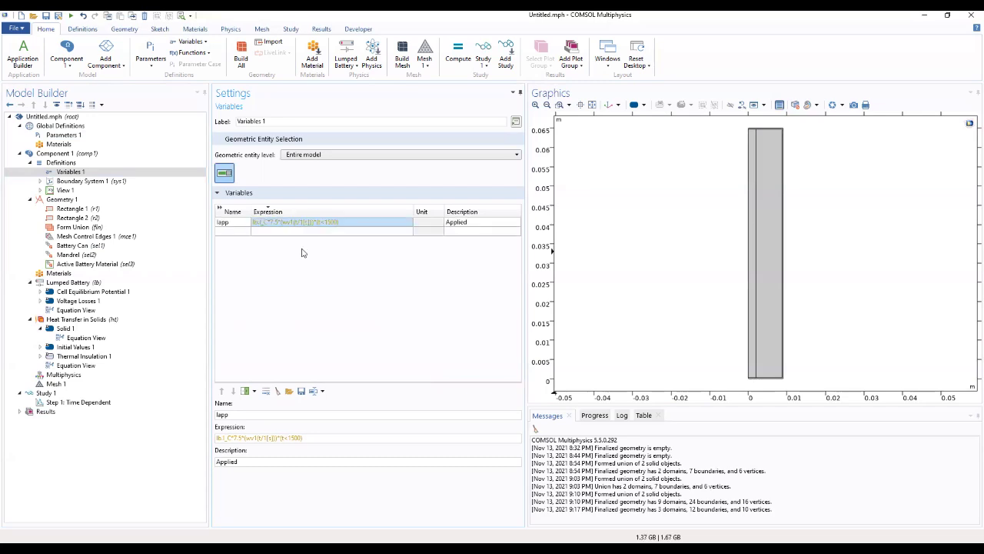
{"action": "left_click", "coordinate": [266, 223]}
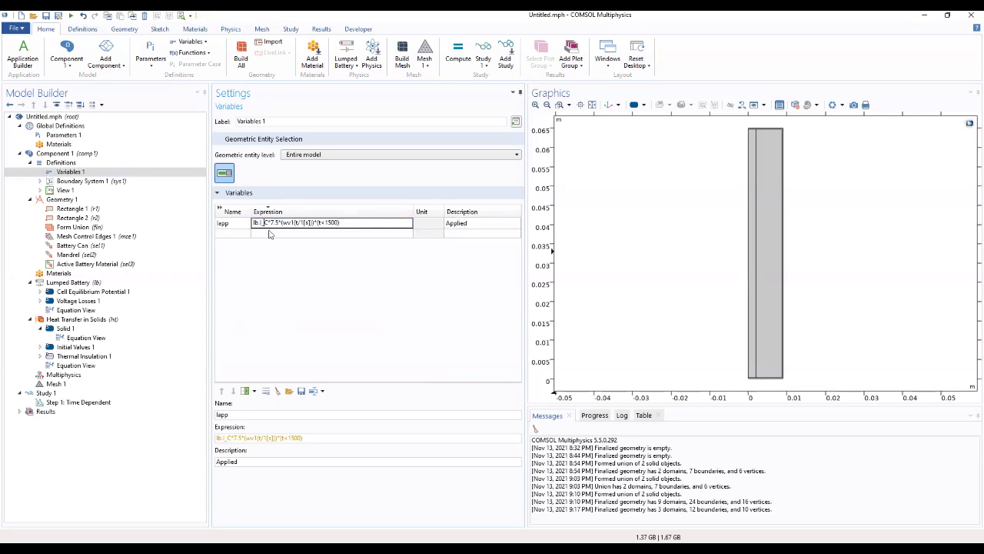
{"action": "type", "text": "1"}
{"action": "key", "text": "Return"}
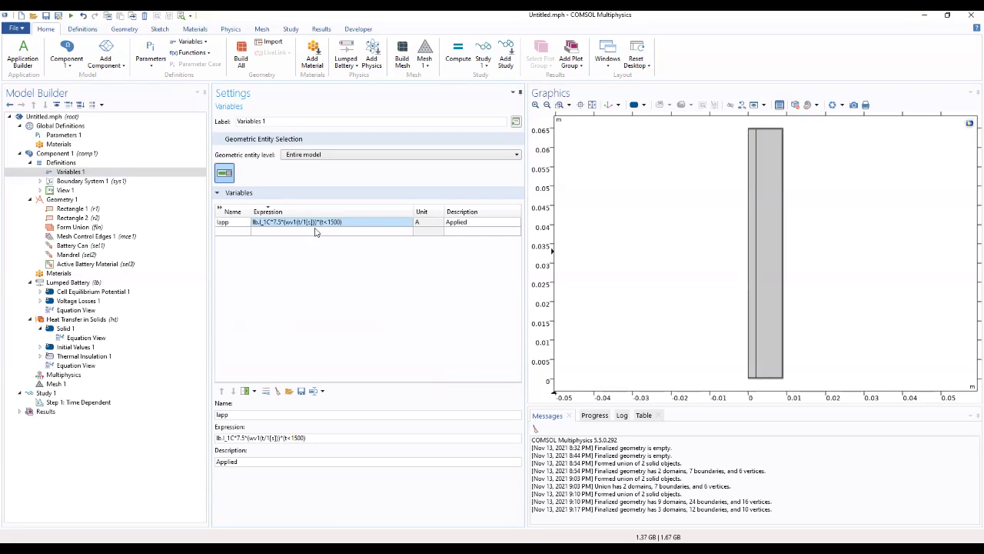
{"action": "left_click", "coordinate": [60, 174]}
Add a domain probe labelled Mean Temperature and set its variable name
{"action": "right_click", "coordinate": [60, 174]}
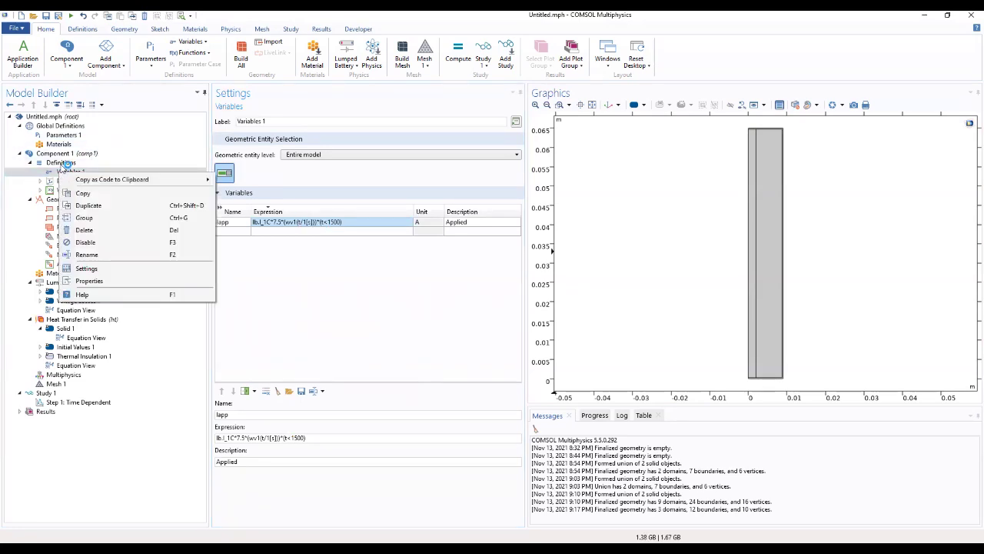
{"action": "right_click", "coordinate": [65, 164]}
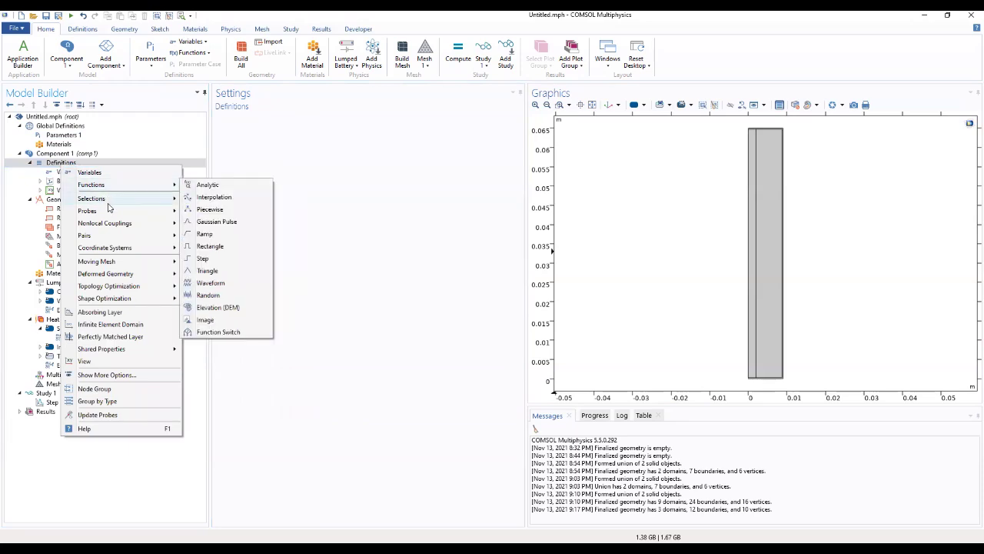
{"action": "mouse_move", "coordinate": [108, 213]}
{"action": "left_click", "coordinate": [190, 212]}
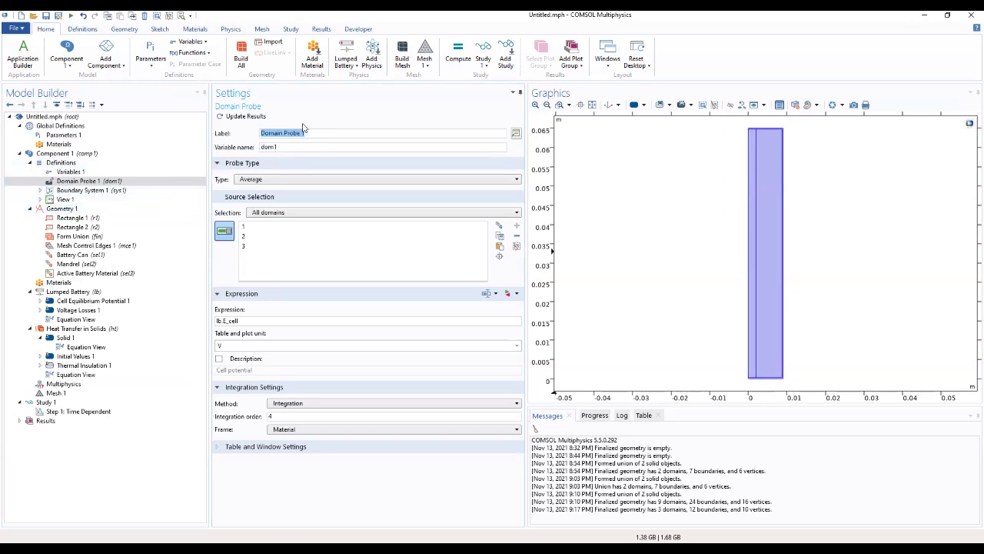
{"action": "type", "text": "Mean Temperature"}
{"action": "double_click", "coordinate": [286, 145]}
{"action": "type", "text": "M"}
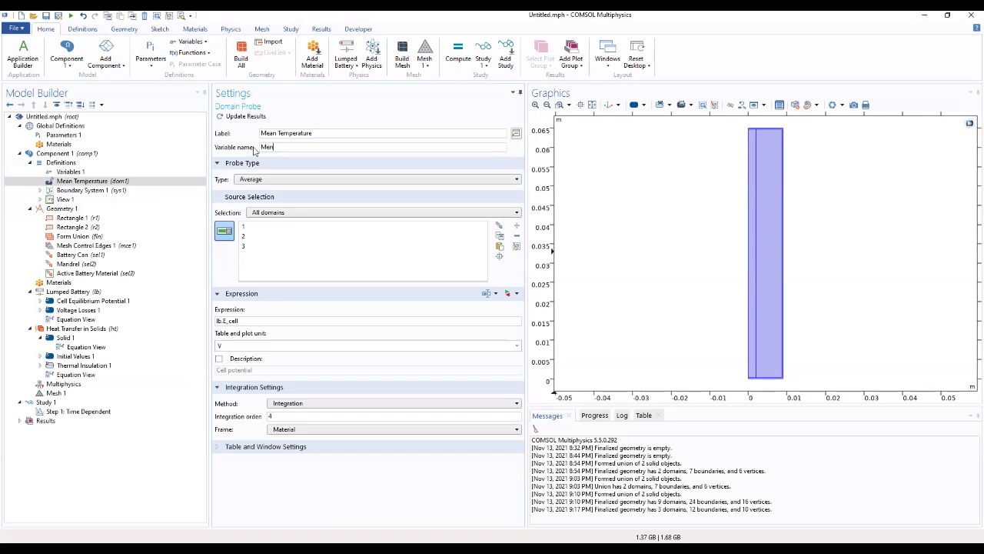
{"action": "type", "text": "eanT"}
{"action": "key", "text": "BackSpace"}
{"action": "type", "text": "1"}
Restrict the probe to Active Battery Material with expression T-T_init
{"action": "left_click", "coordinate": [290, 218]}
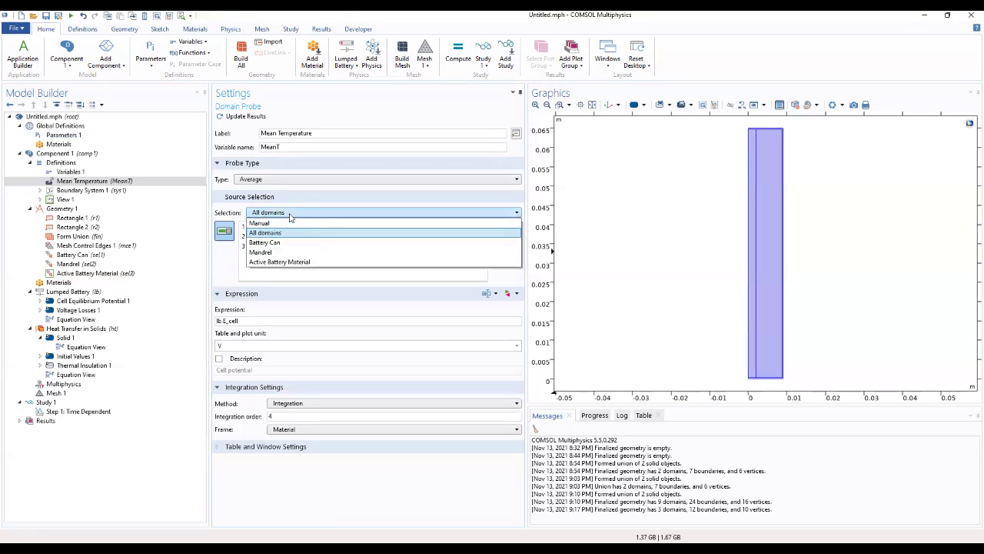
{"action": "left_click", "coordinate": [274, 263]}
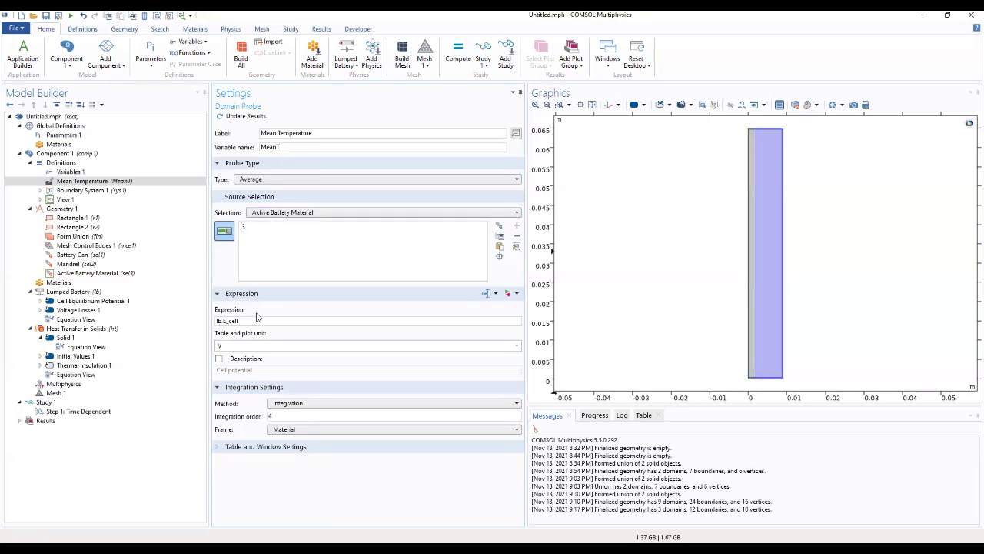
{"action": "left_click_drag", "start_coordinate": [245, 321], "coordinate": [192, 326]}
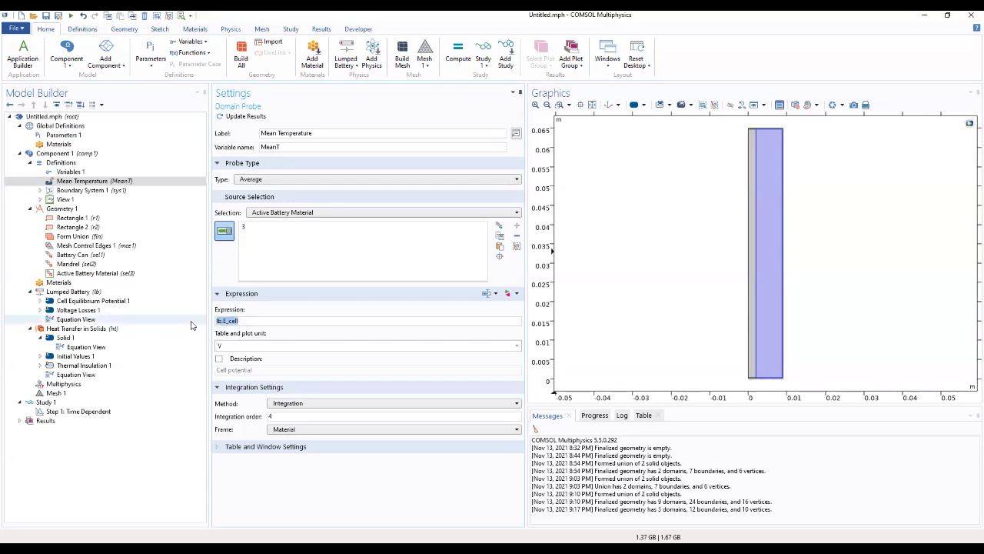
{"action": "type", "text": "T-T_init"}
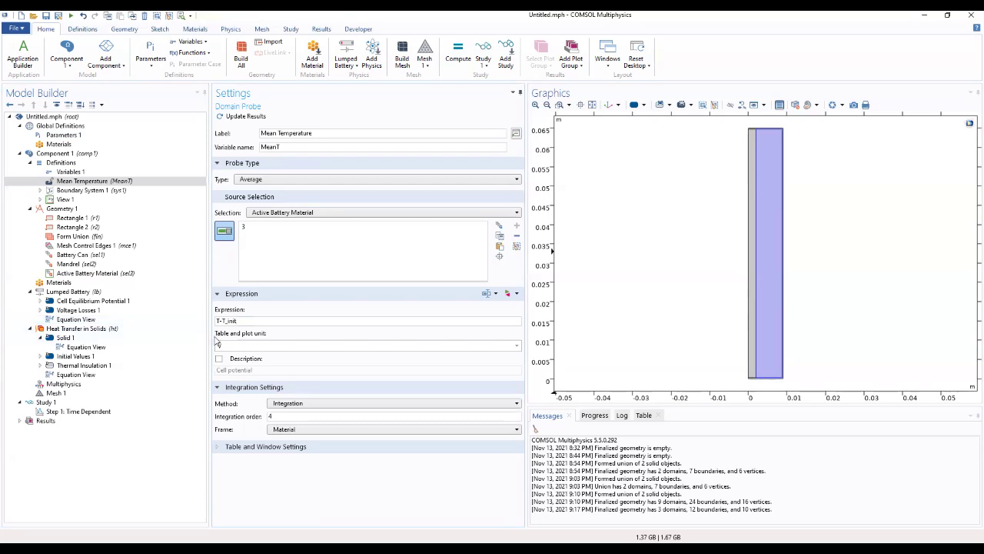
{"action": "left_click", "coordinate": [288, 334]}
{"action": "left_click", "coordinate": [66, 183]}
{"action": "left_click", "coordinate": [66, 164]}
Add a domain probe 'Max Temmperature' of type Maximum over Active Battery Material
{"action": "right_click", "coordinate": [71, 164]}
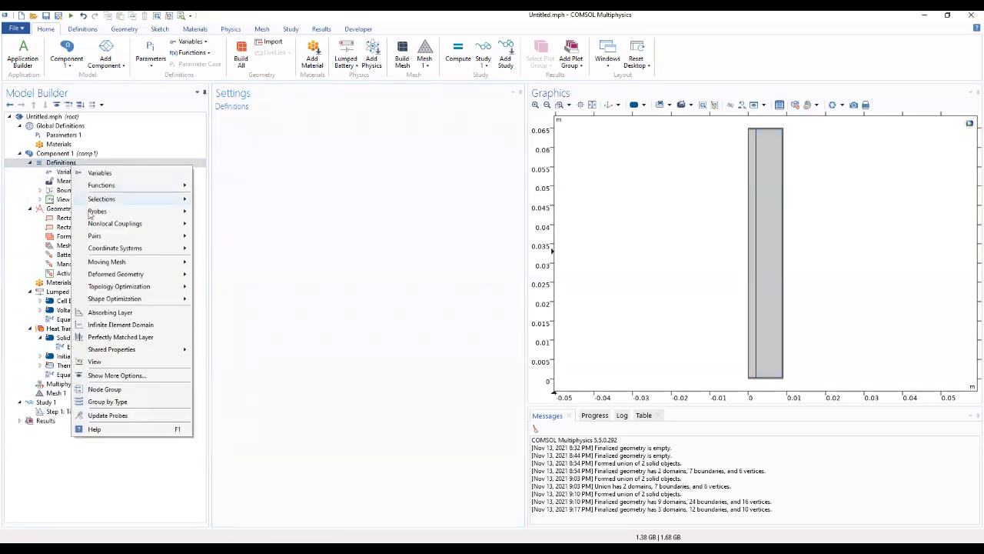
{"action": "mouse_move", "coordinate": [125, 209]}
{"action": "left_click", "coordinate": [218, 212]}
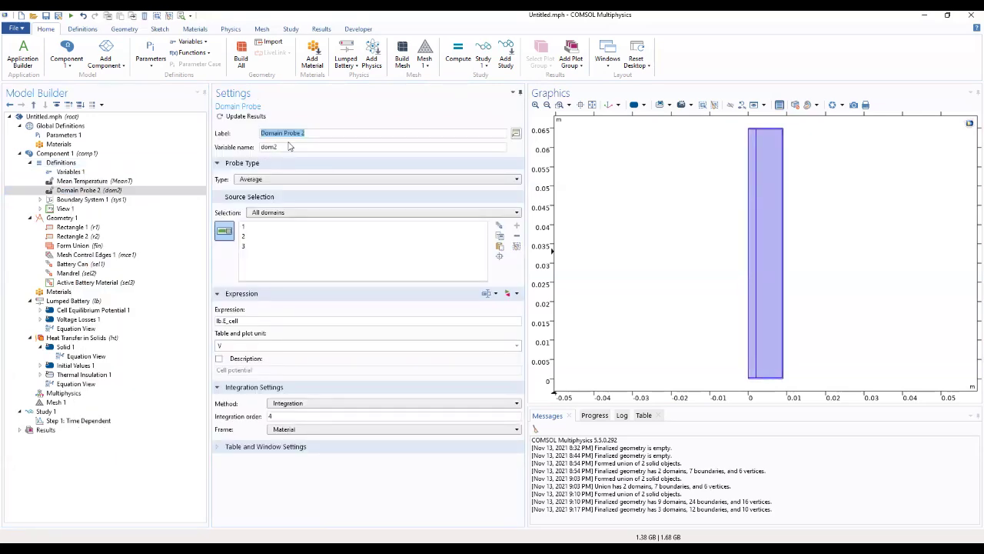
{"action": "type", "text": "Max Temmperature"}
{"action": "left_click", "coordinate": [277, 179]}
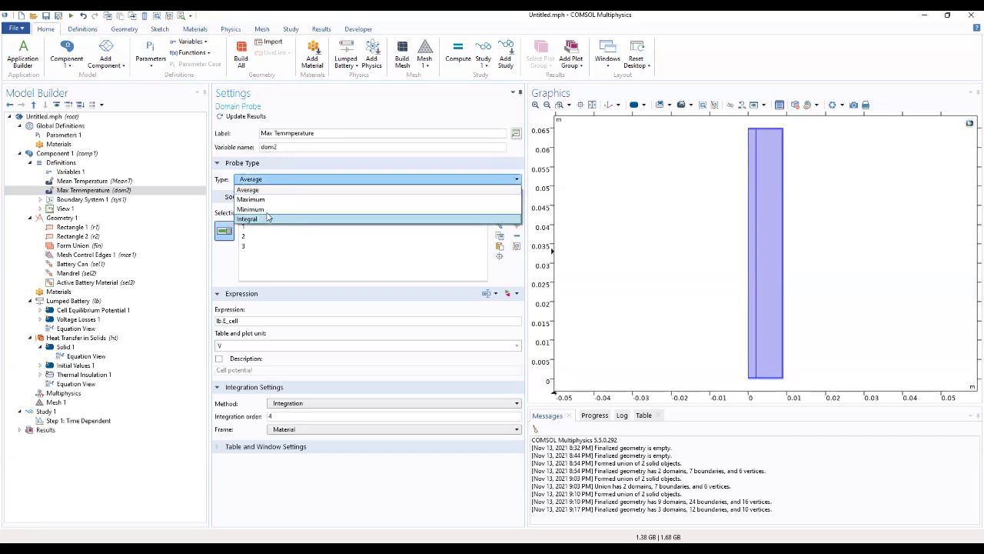
{"action": "left_click", "coordinate": [269, 200]}
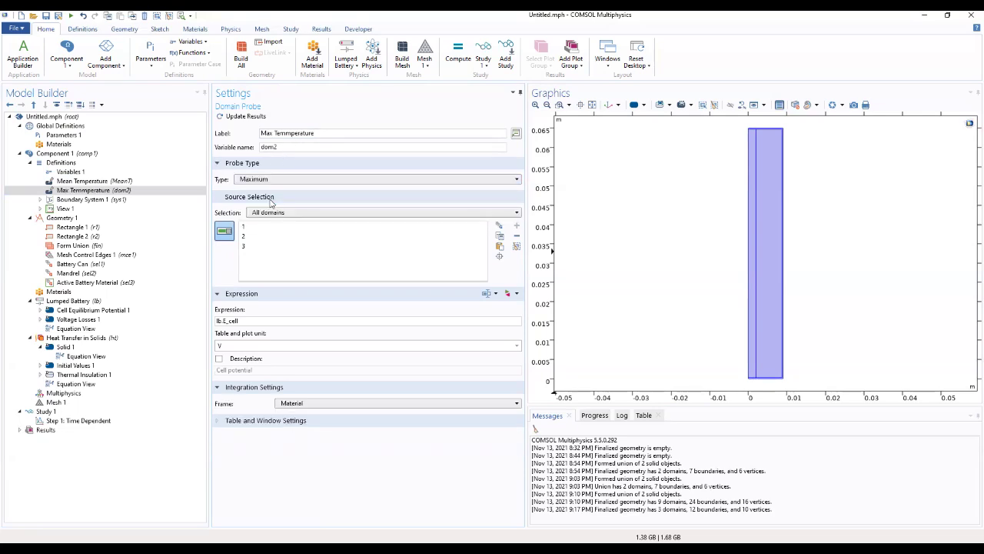
{"action": "left_click", "coordinate": [276, 213]}
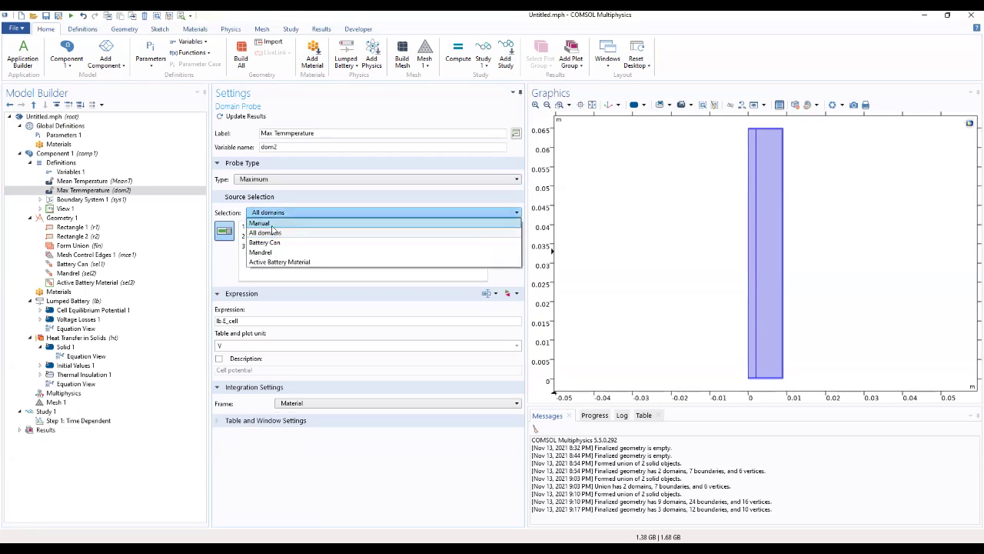
{"action": "left_click", "coordinate": [269, 261]}
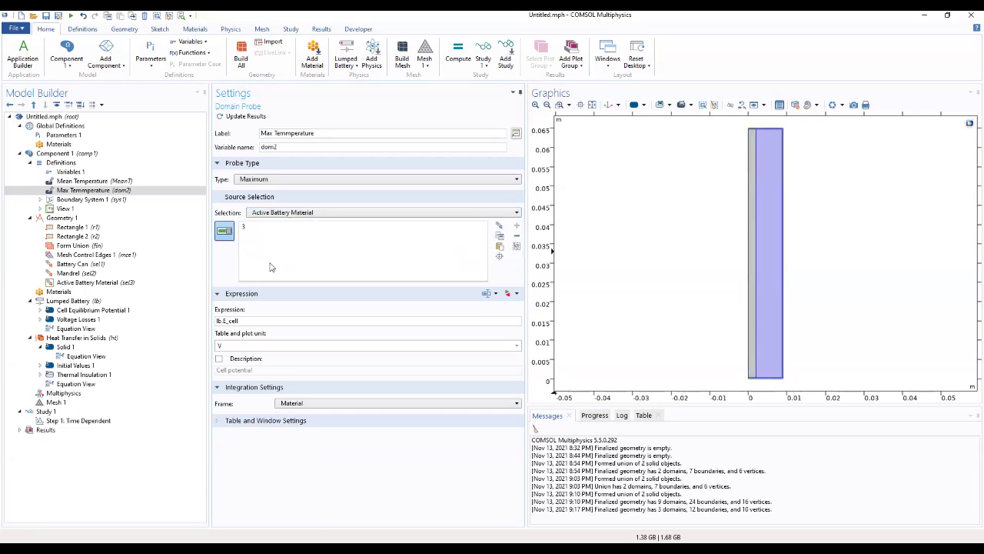
Replace the probe's lb.E_cell expression with T-T_init, matching the Mean Temperature probe
{"action": "left_click", "coordinate": [269, 320]}
{"action": "key", "text": "ctrl+a"}
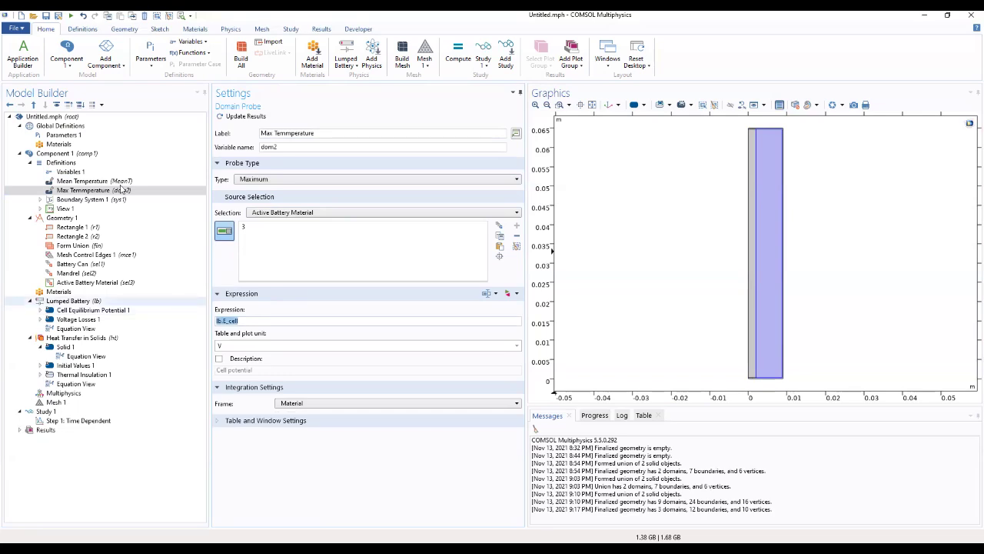
{"action": "left_click", "coordinate": [192, 181]}
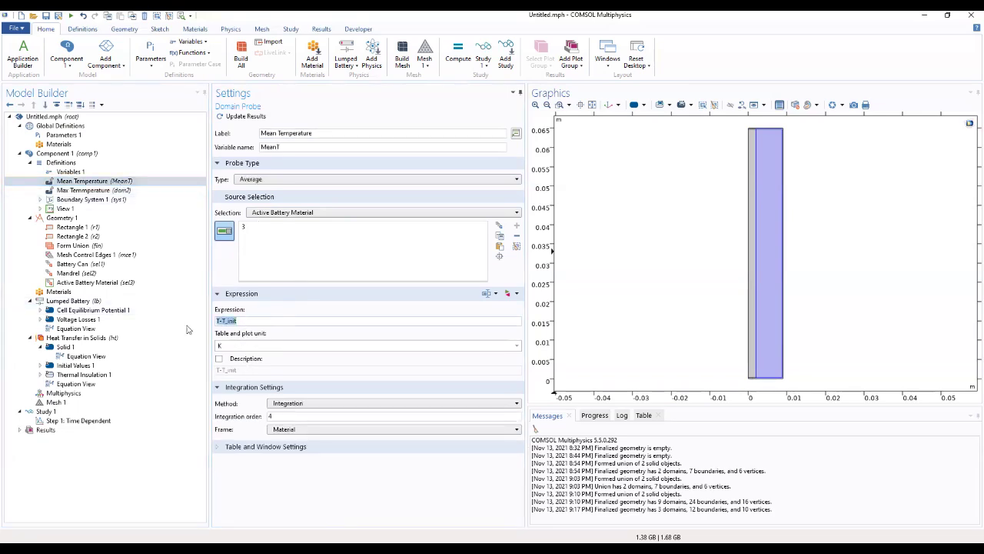
{"action": "left_click", "coordinate": [97, 191]}
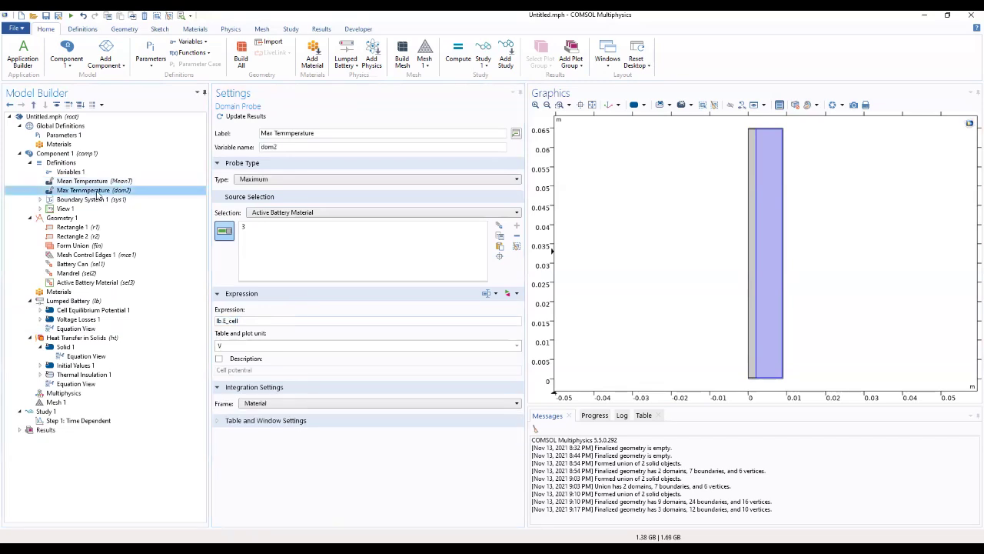
{"action": "left_click_drag", "start_coordinate": [241, 321], "coordinate": [184, 329]}
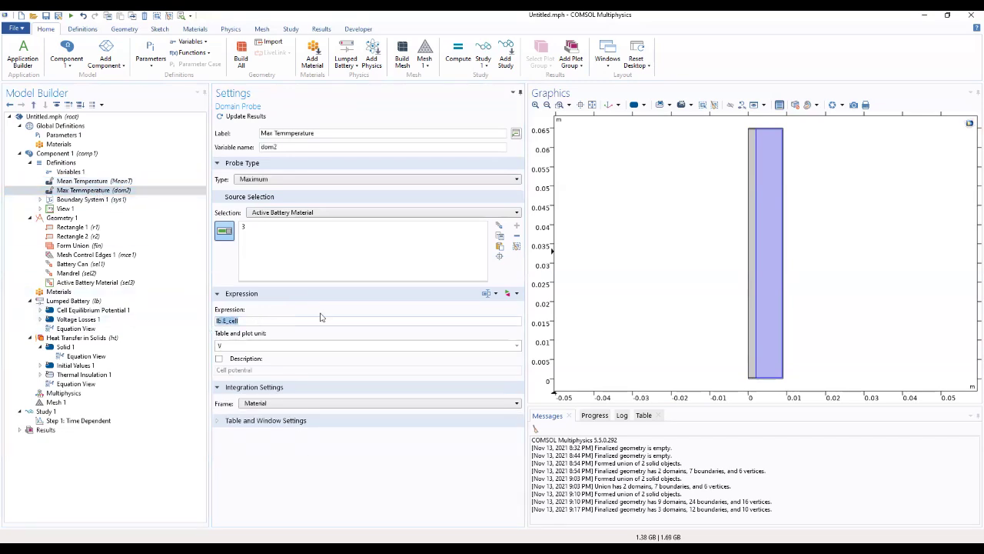
{"action": "type", "text": "T-T_init"}
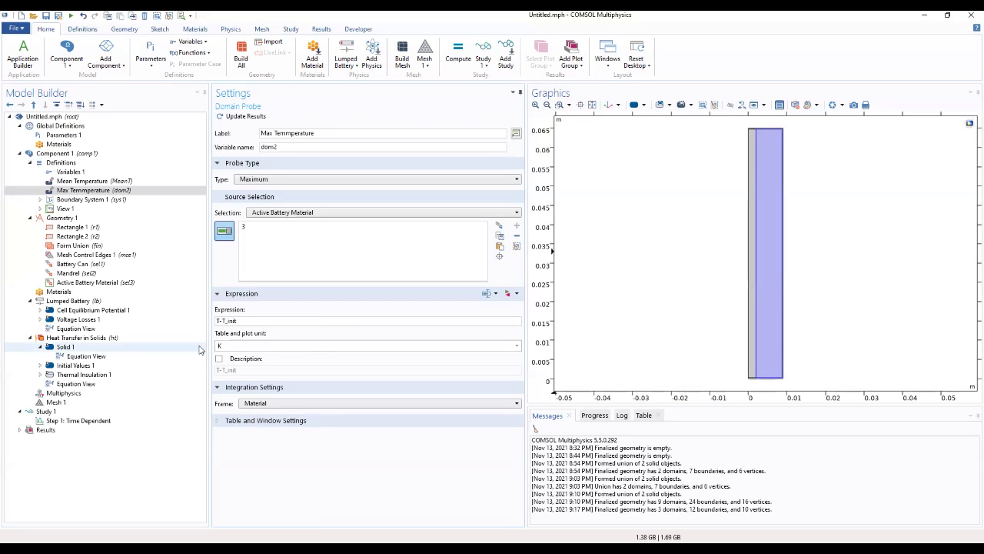
Add a third domain probe labelled Min Temperature with variable name minT
{"action": "left_click", "coordinate": [69, 173]}
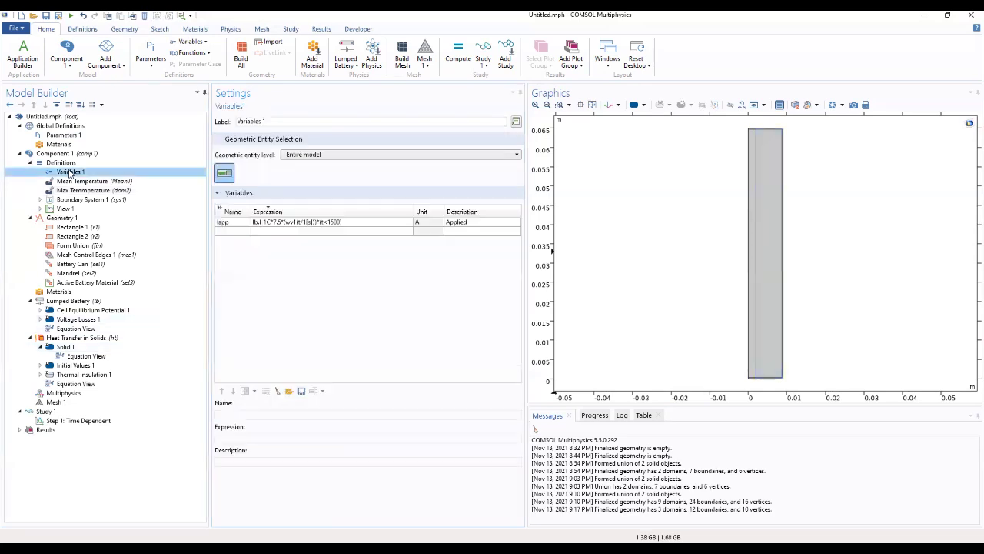
{"action": "right_click", "coordinate": [70, 174]}
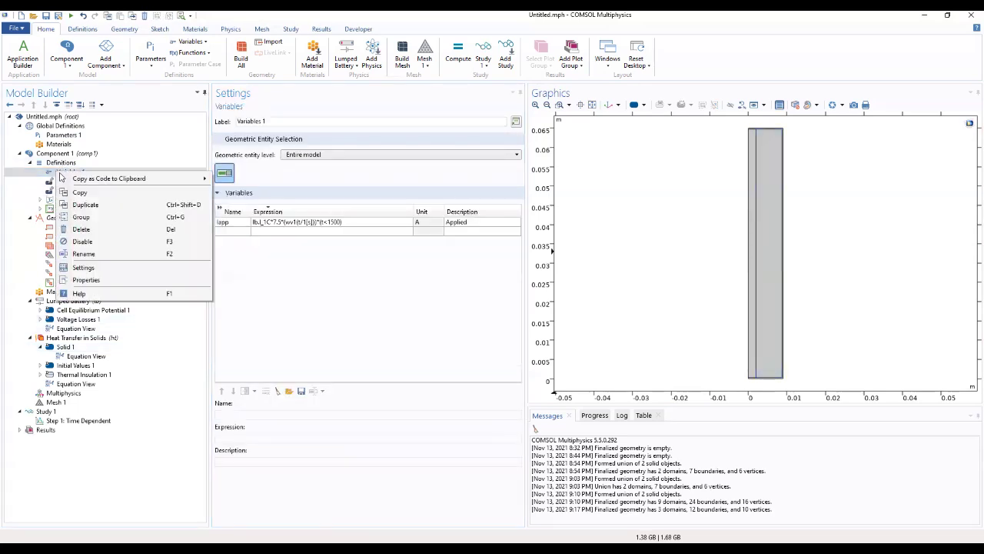
{"action": "left_click", "coordinate": [65, 162]}
{"action": "right_click", "coordinate": [64, 162]}
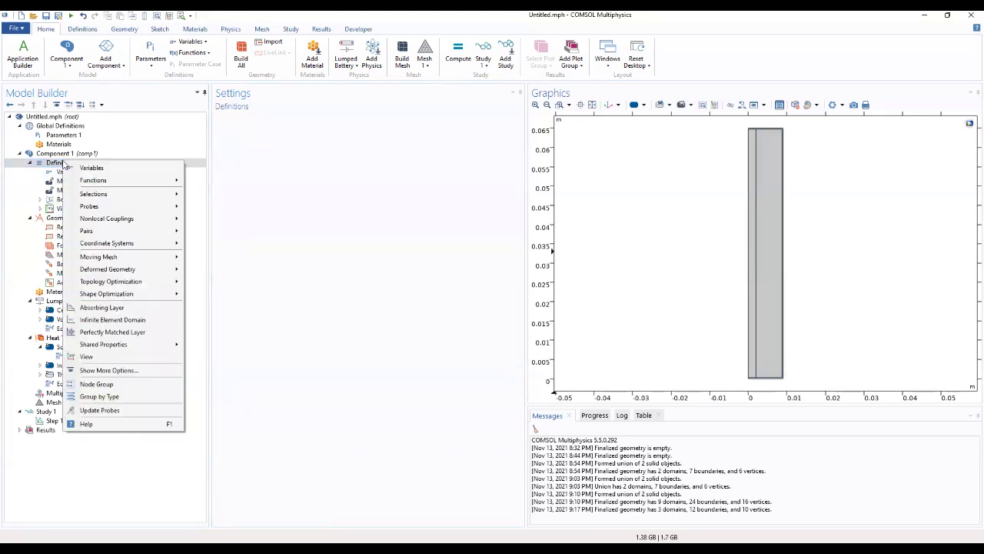
{"action": "mouse_move", "coordinate": [103, 181]}
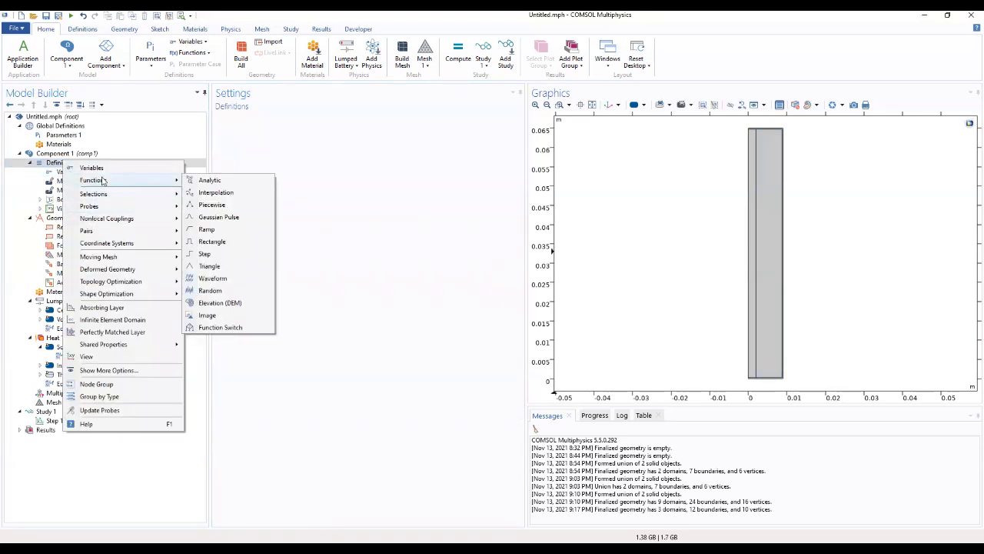
{"action": "mouse_move", "coordinate": [112, 207]}
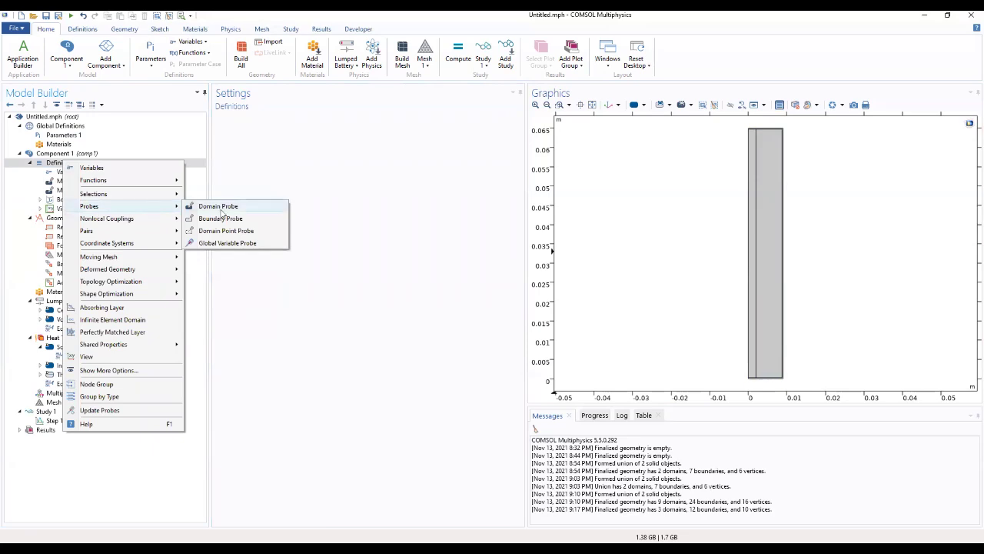
{"action": "left_click", "coordinate": [218, 206]}
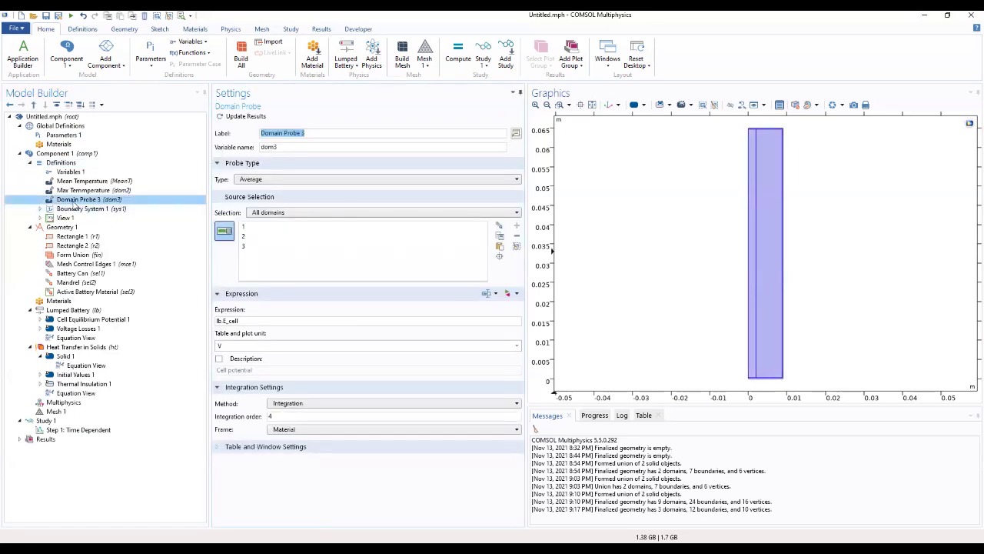
{"action": "triple_click", "coordinate": [282, 138]}
{"action": "type", "text": "Min Temperature"}
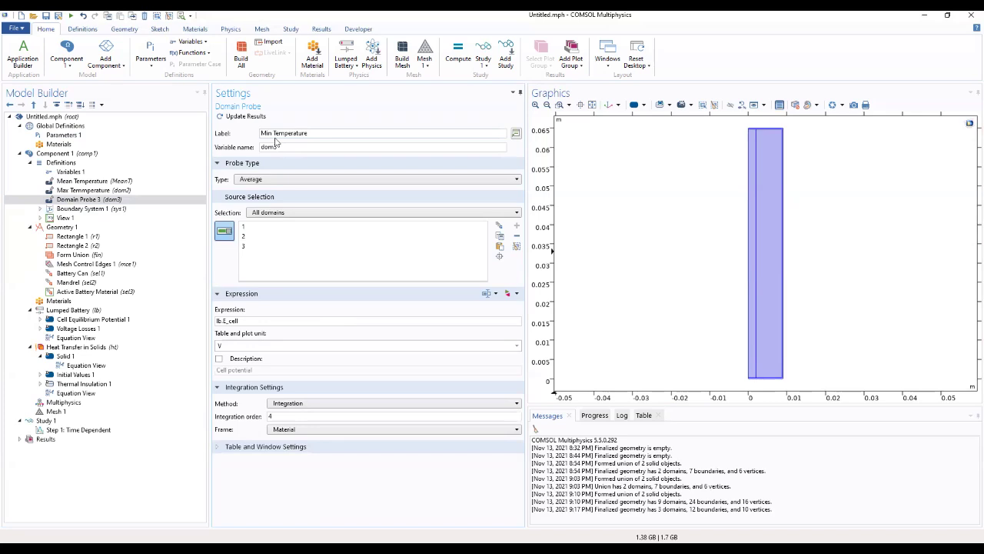
{"action": "key", "text": "Tab"}
{"action": "type", "text": "minT"}
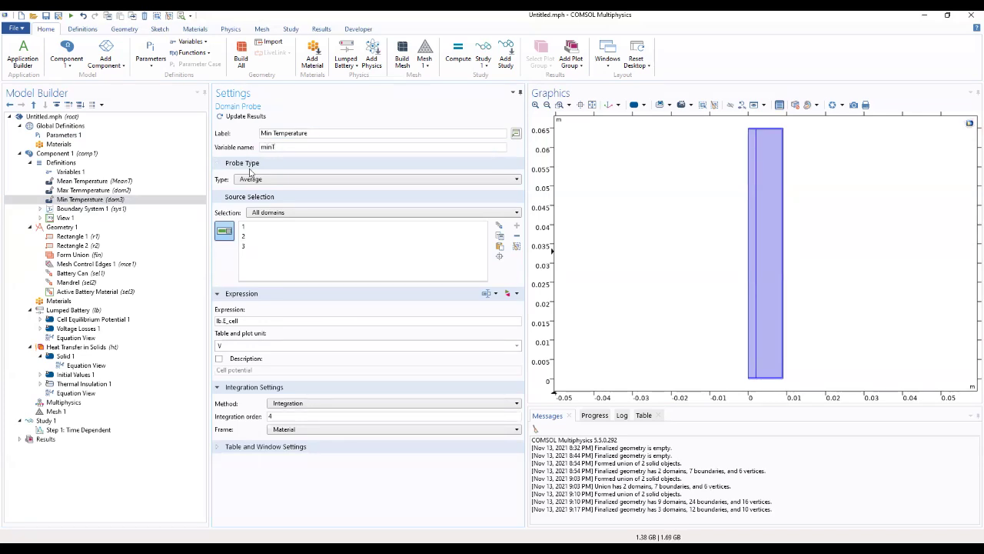
Make the probe take the Minimum of T-T_init over the Active Battery Material
{"action": "left_click", "coordinate": [258, 178]}
{"action": "left_click", "coordinate": [274, 209]}
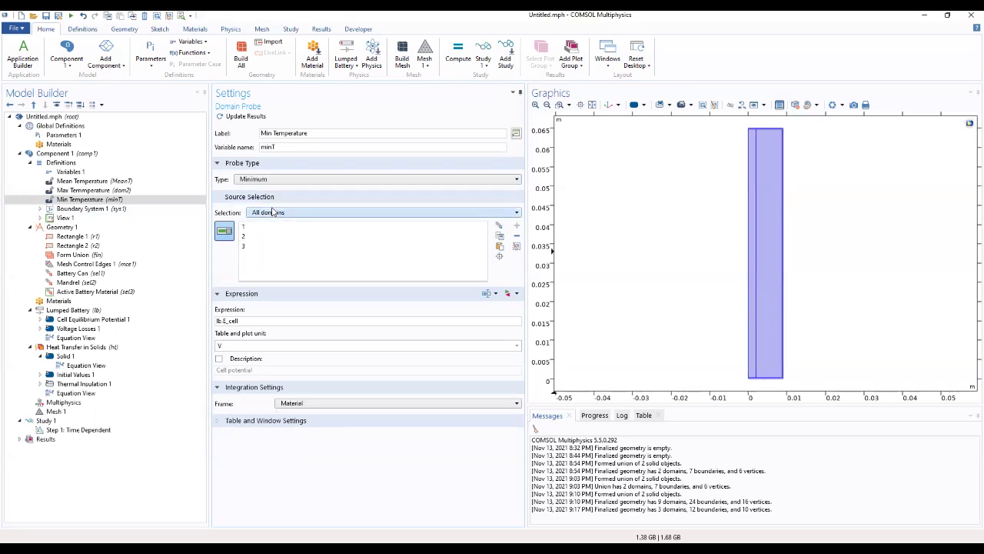
{"action": "left_click", "coordinate": [283, 216]}
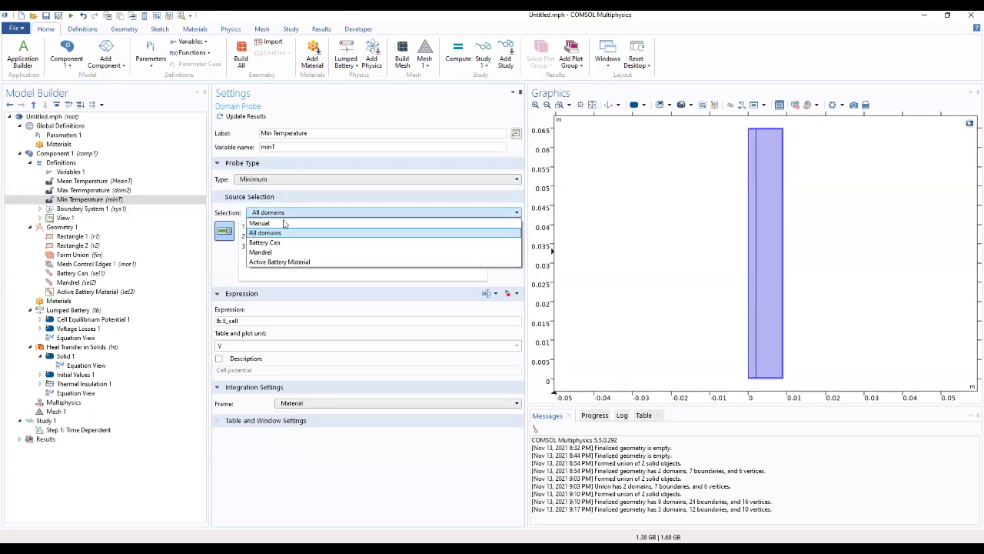
{"action": "left_click", "coordinate": [286, 263]}
{"action": "left_click_drag", "start_coordinate": [246, 320], "coordinate": [188, 326]}
{"action": "type", "text": "T-T_init"}
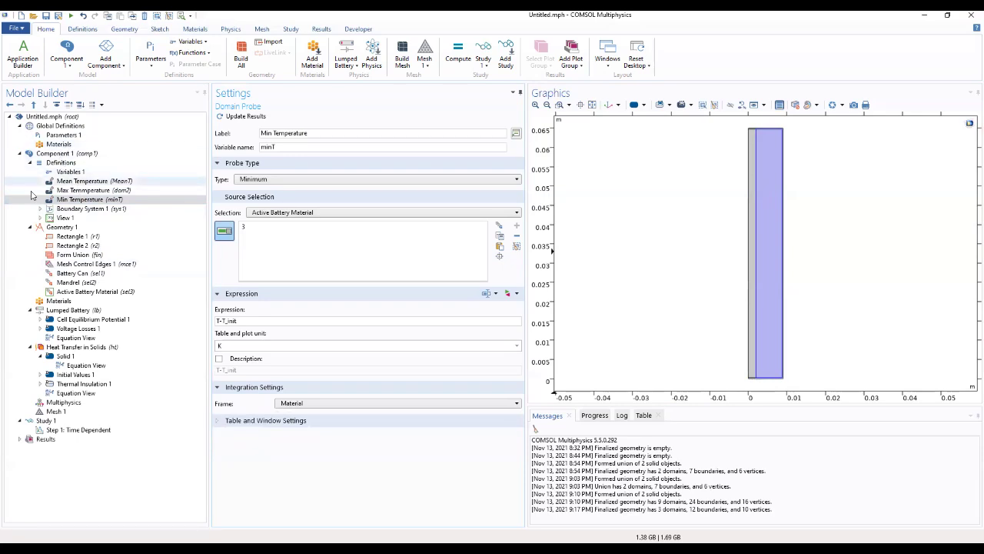
Add Steel AISI 4340 from the Recent Materials library to the component
{"action": "left_click", "coordinate": [59, 301]}
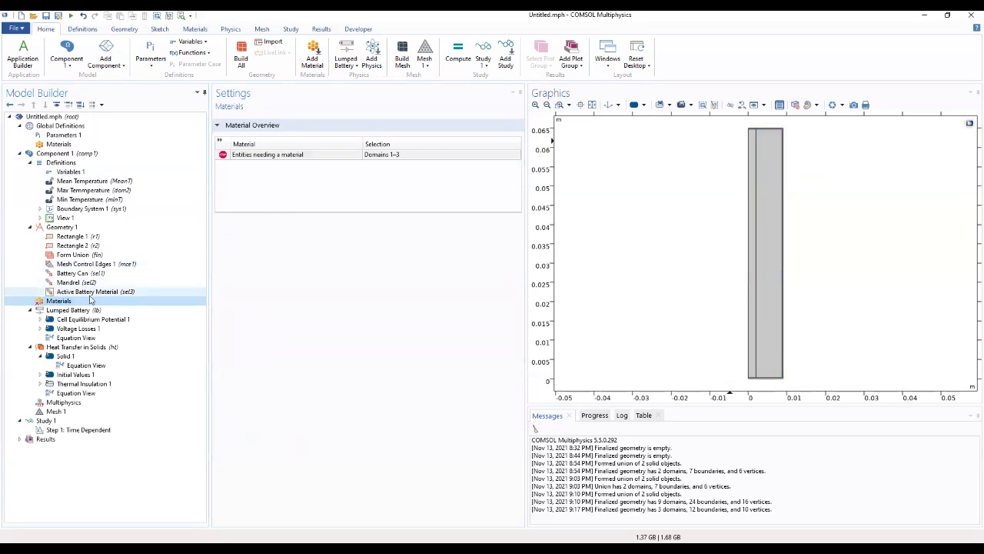
{"action": "right_click", "coordinate": [88, 302]}
{"action": "left_click", "coordinate": [115, 306]}
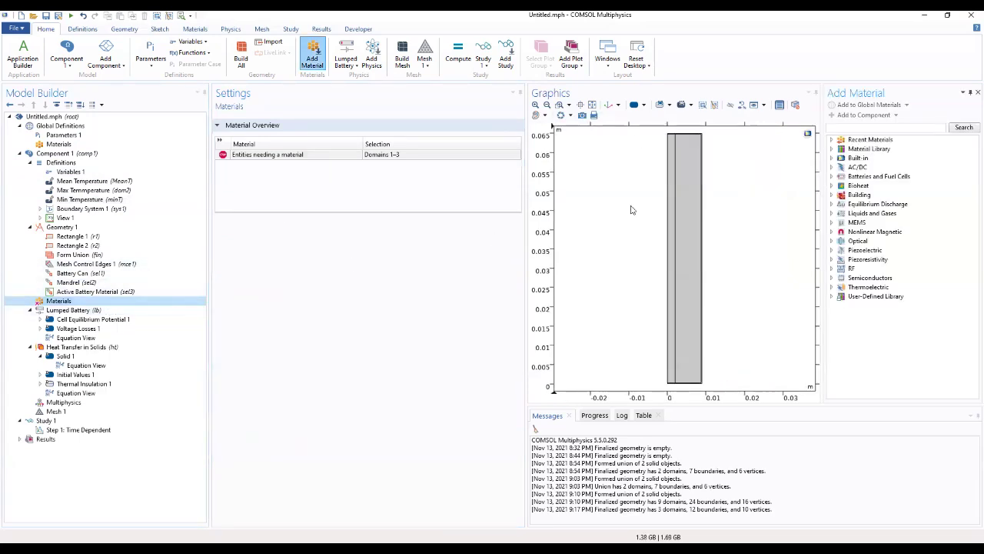
{"action": "left_click", "coordinate": [832, 140]}
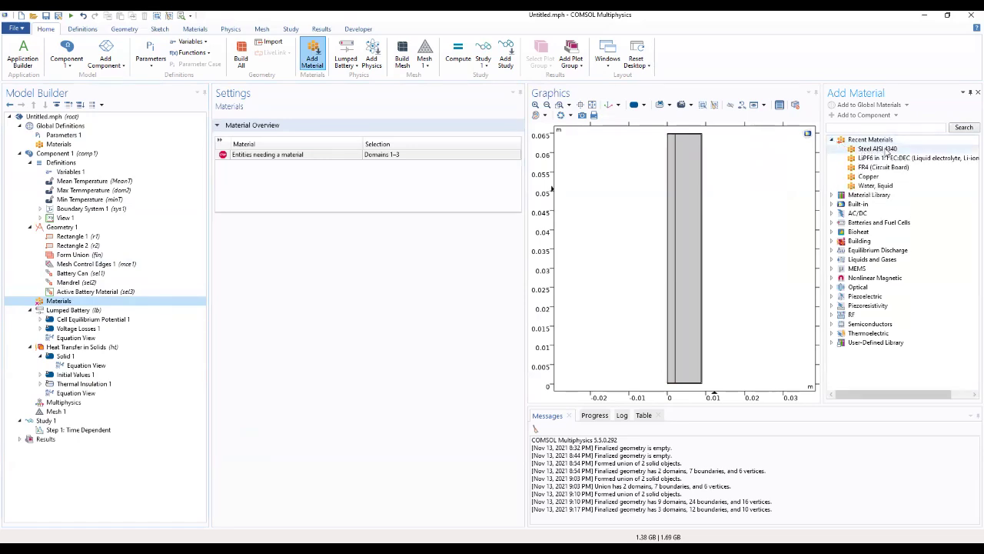
{"action": "double_click", "coordinate": [885, 149]}
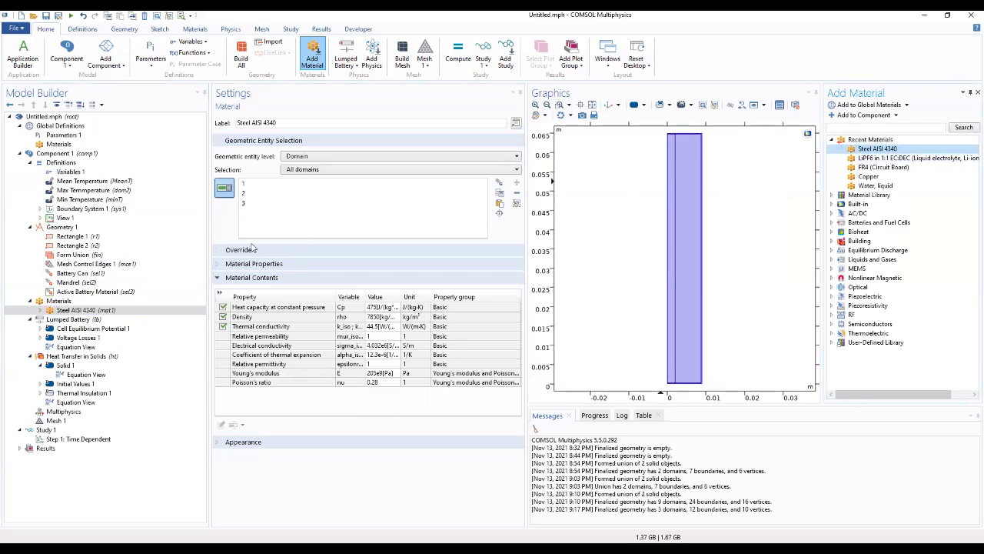
Restrict the steel to the Battery Can selection and close the material library
{"action": "left_click", "coordinate": [258, 193]}
{"action": "left_click", "coordinate": [516, 194]}
{"action": "left_click", "coordinate": [517, 194]}
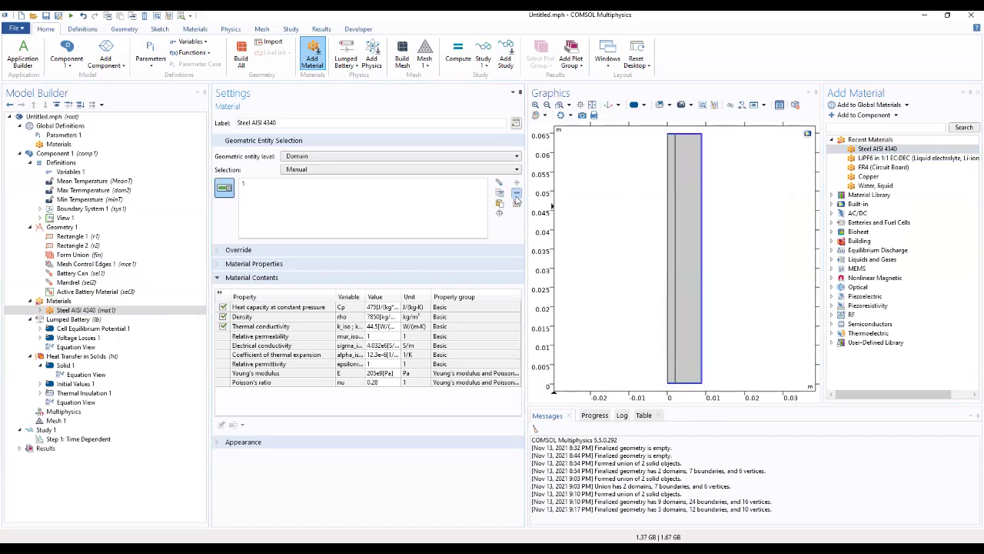
{"action": "left_click", "coordinate": [354, 169]}
{"action": "left_click", "coordinate": [323, 196]}
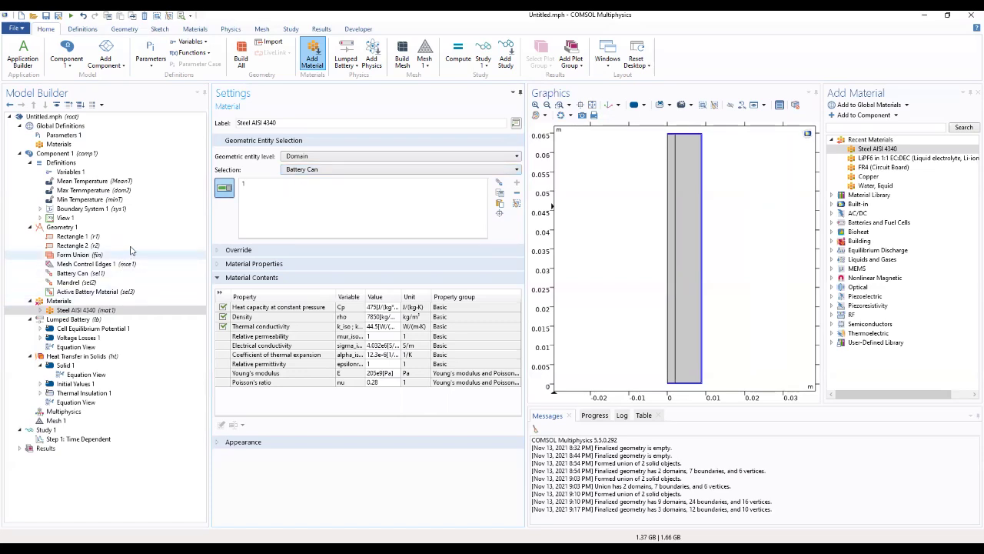
{"action": "left_click", "coordinate": [977, 92]}
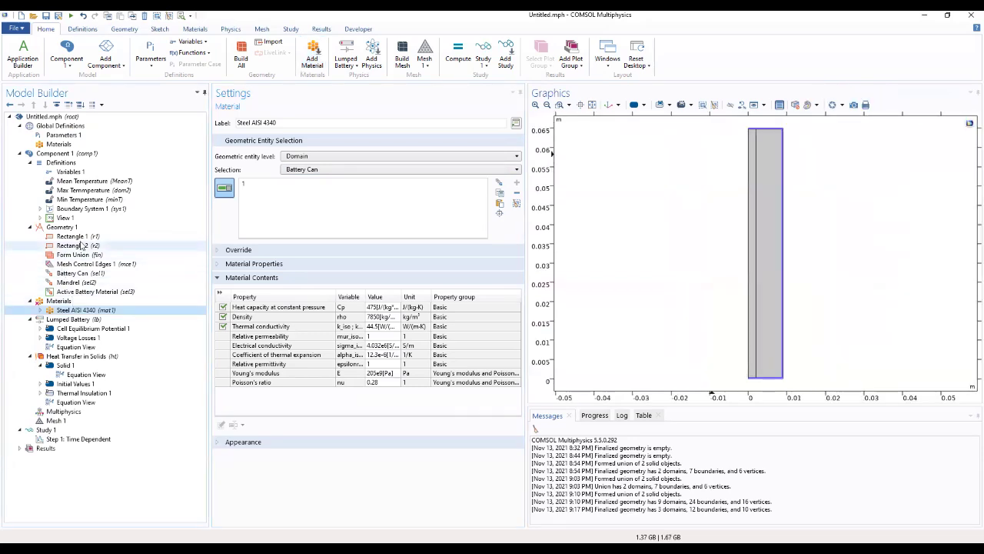